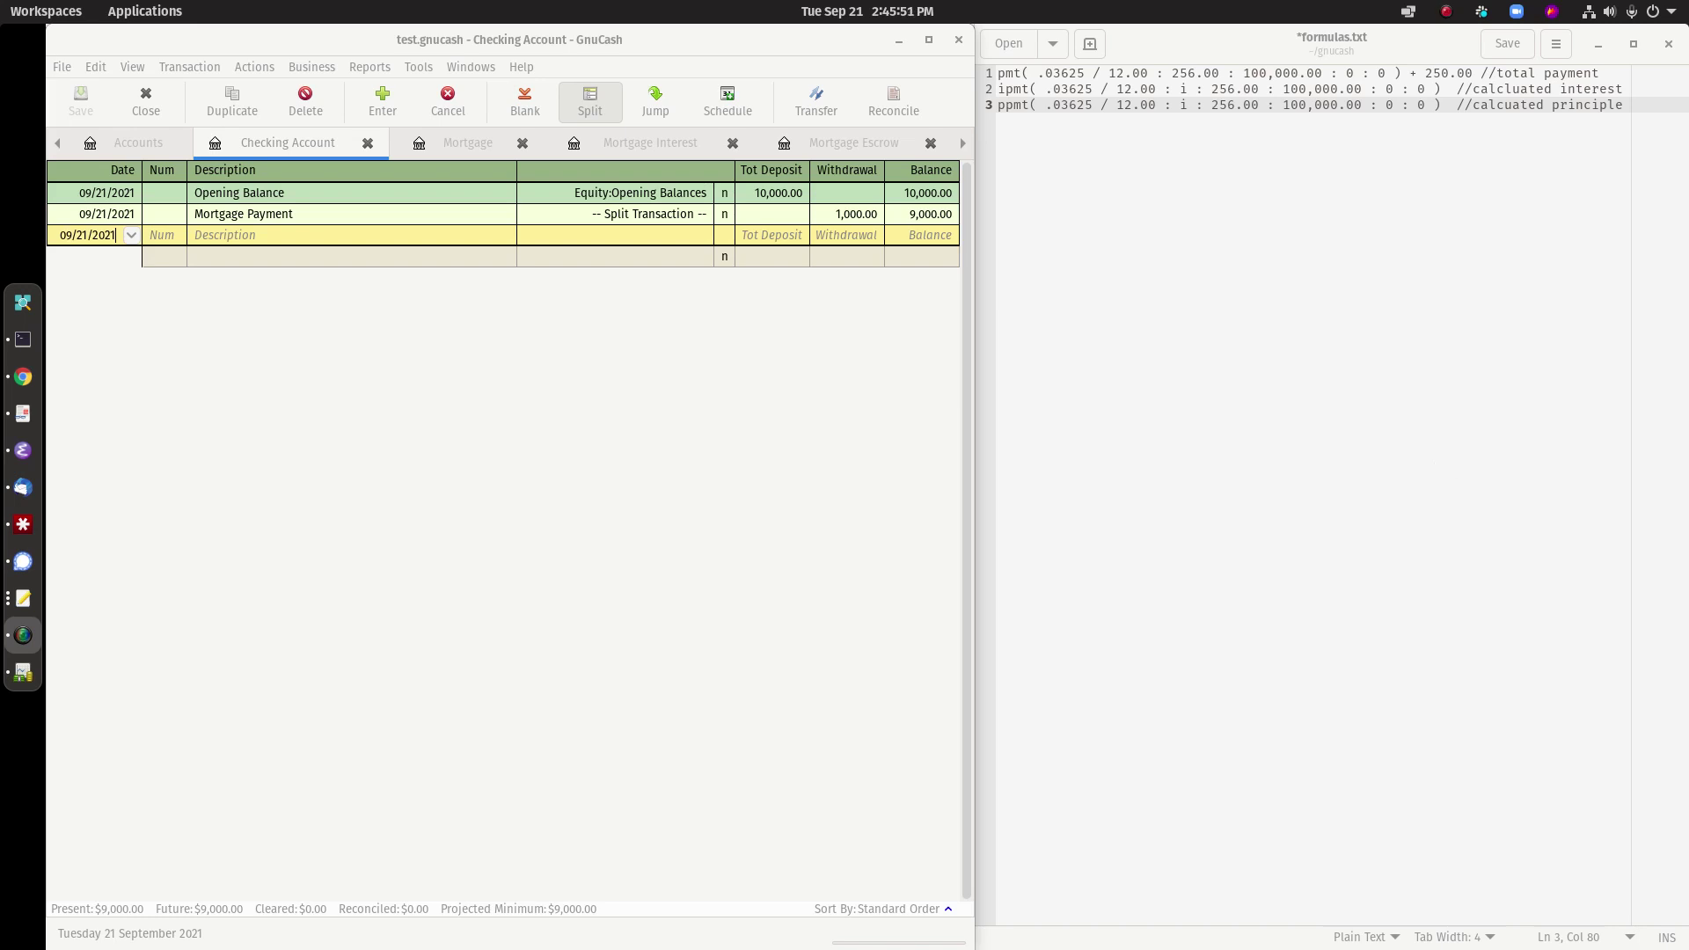
Start scheduling the Mortgage Payment transaction from the checking register and open its advanced scheduling options.
left_click(632, 212)
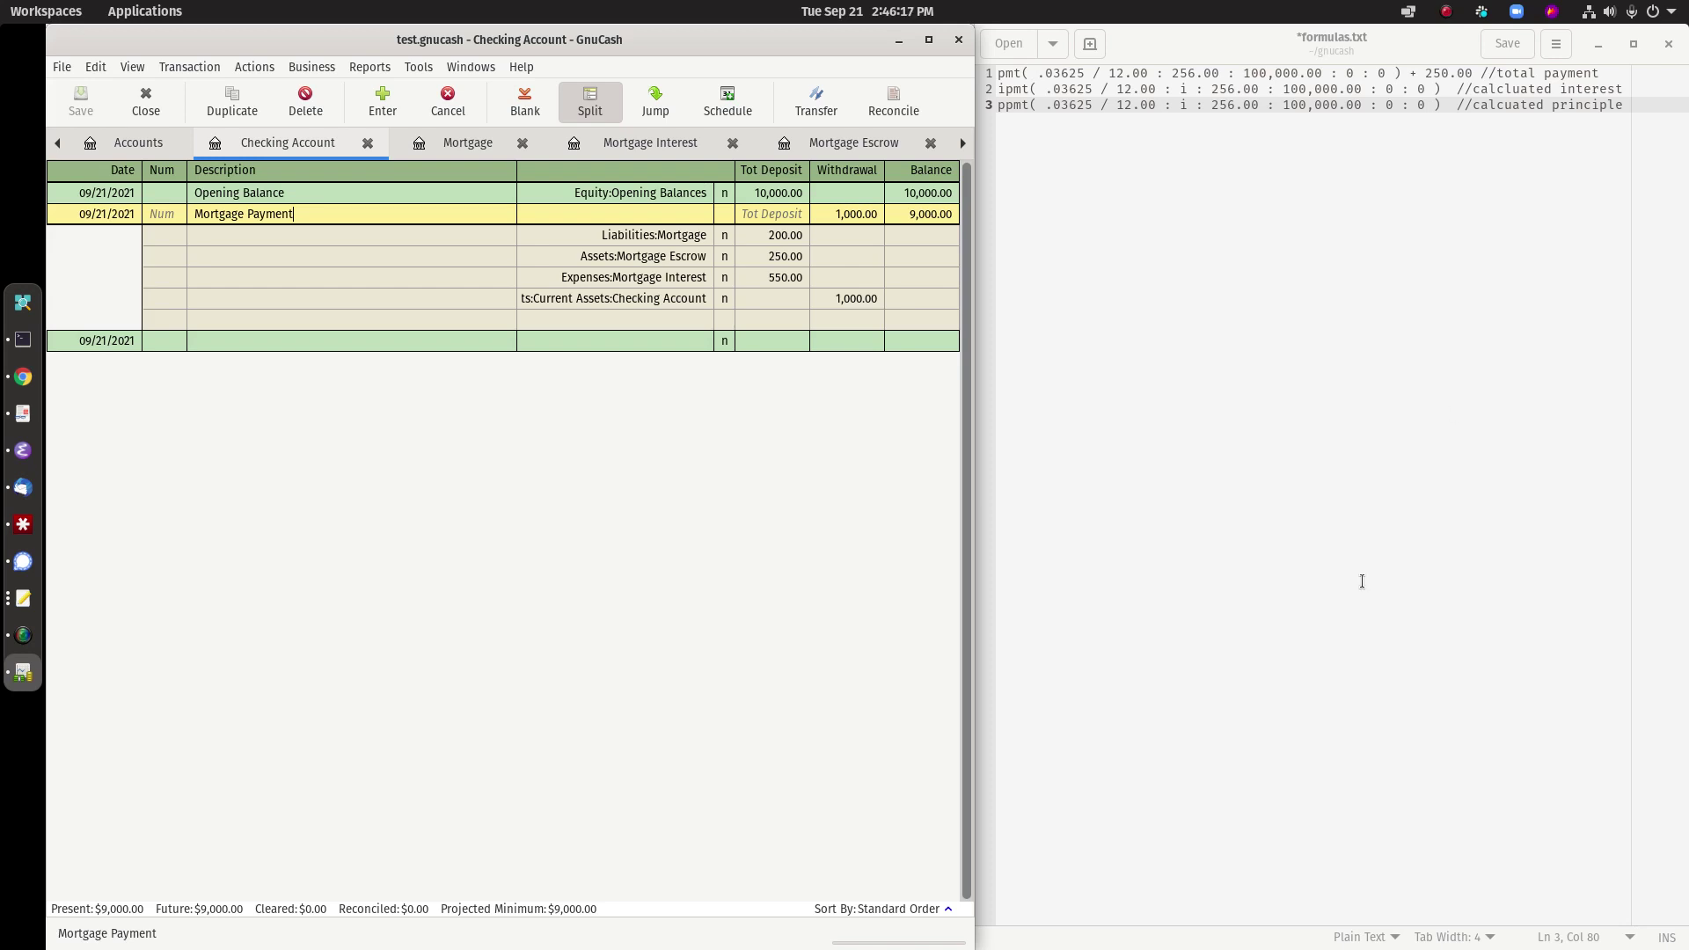
left_click(591, 111)
right_click(343, 216)
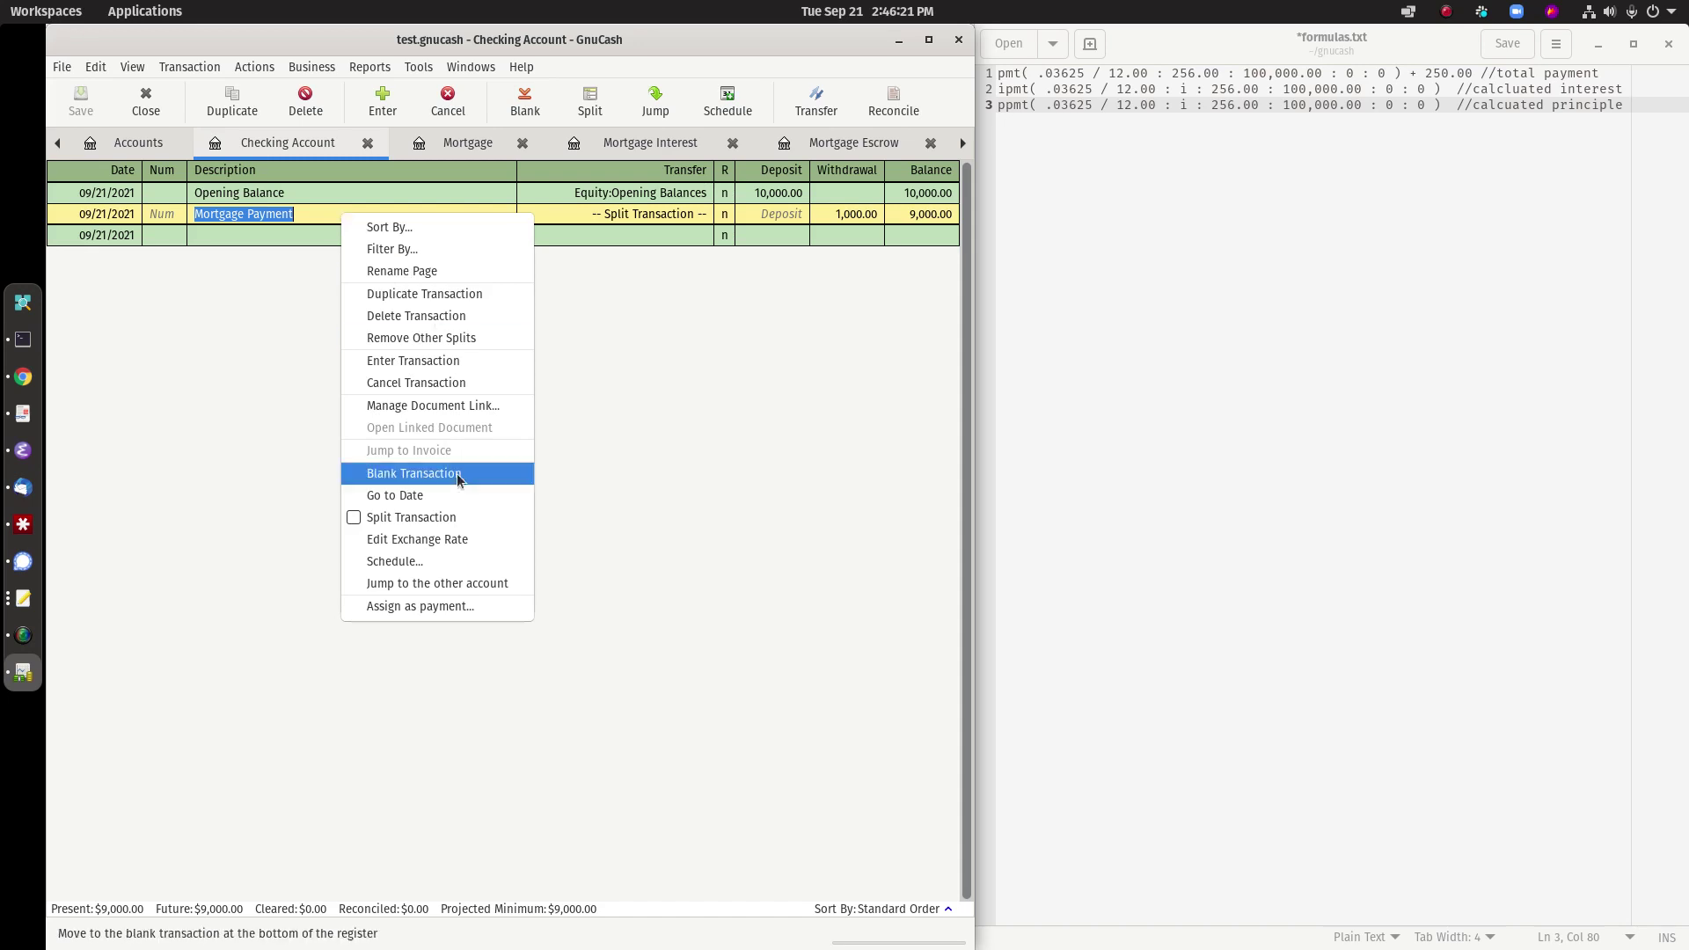
left_click(444, 562)
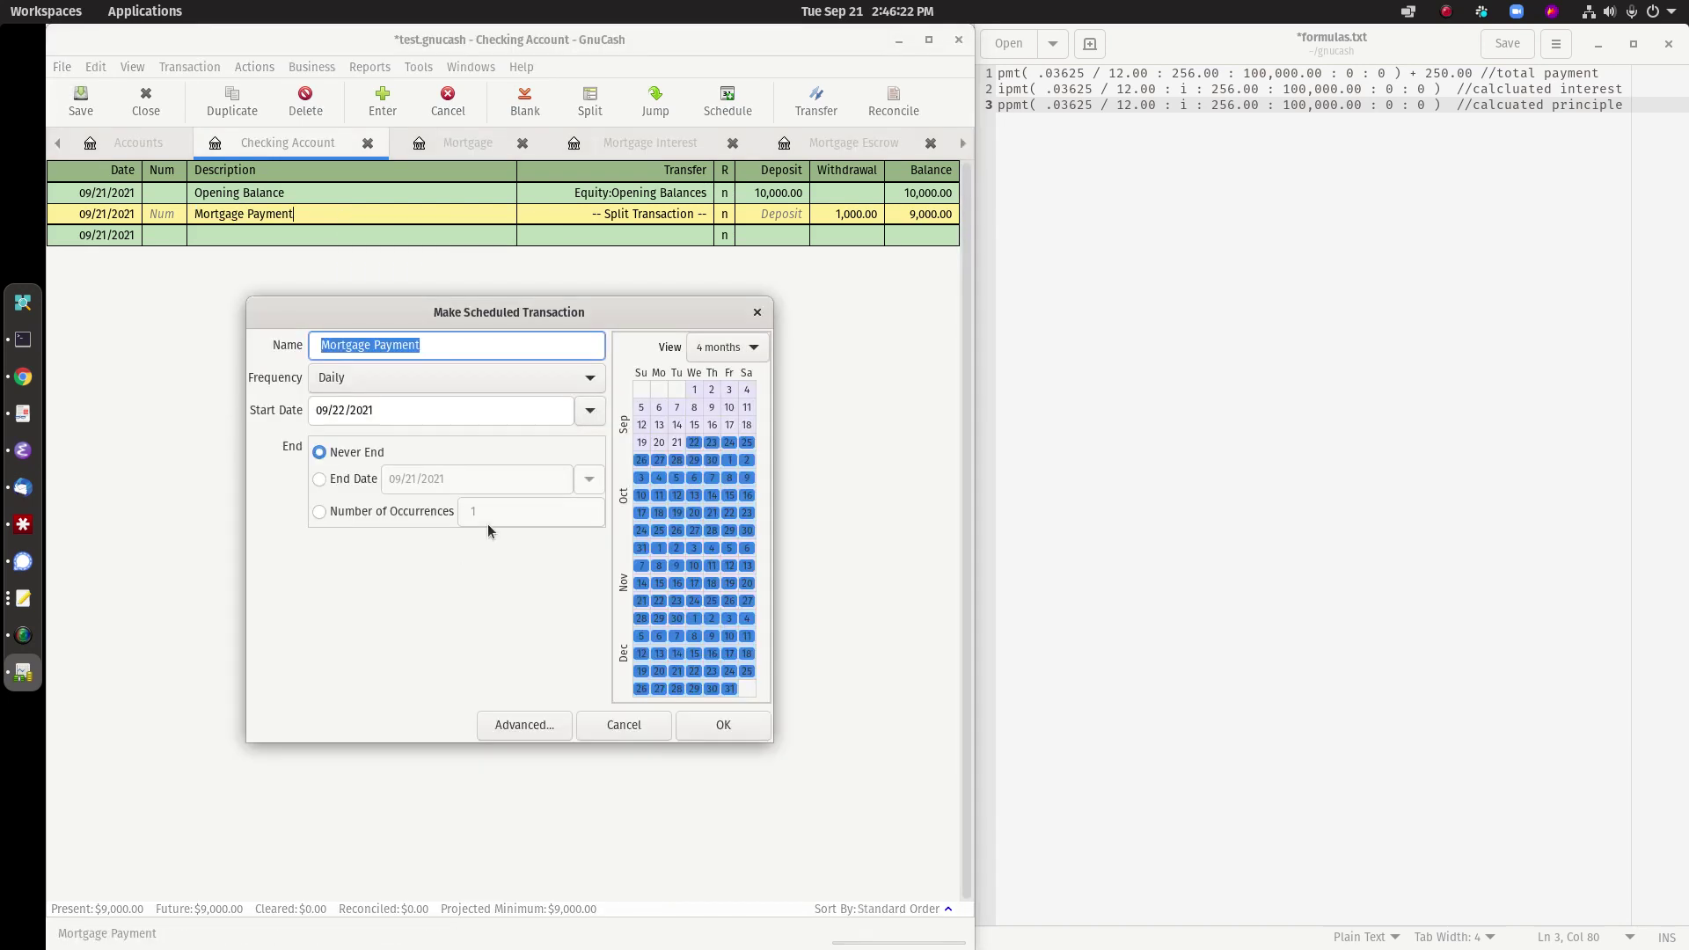
left_click(530, 726)
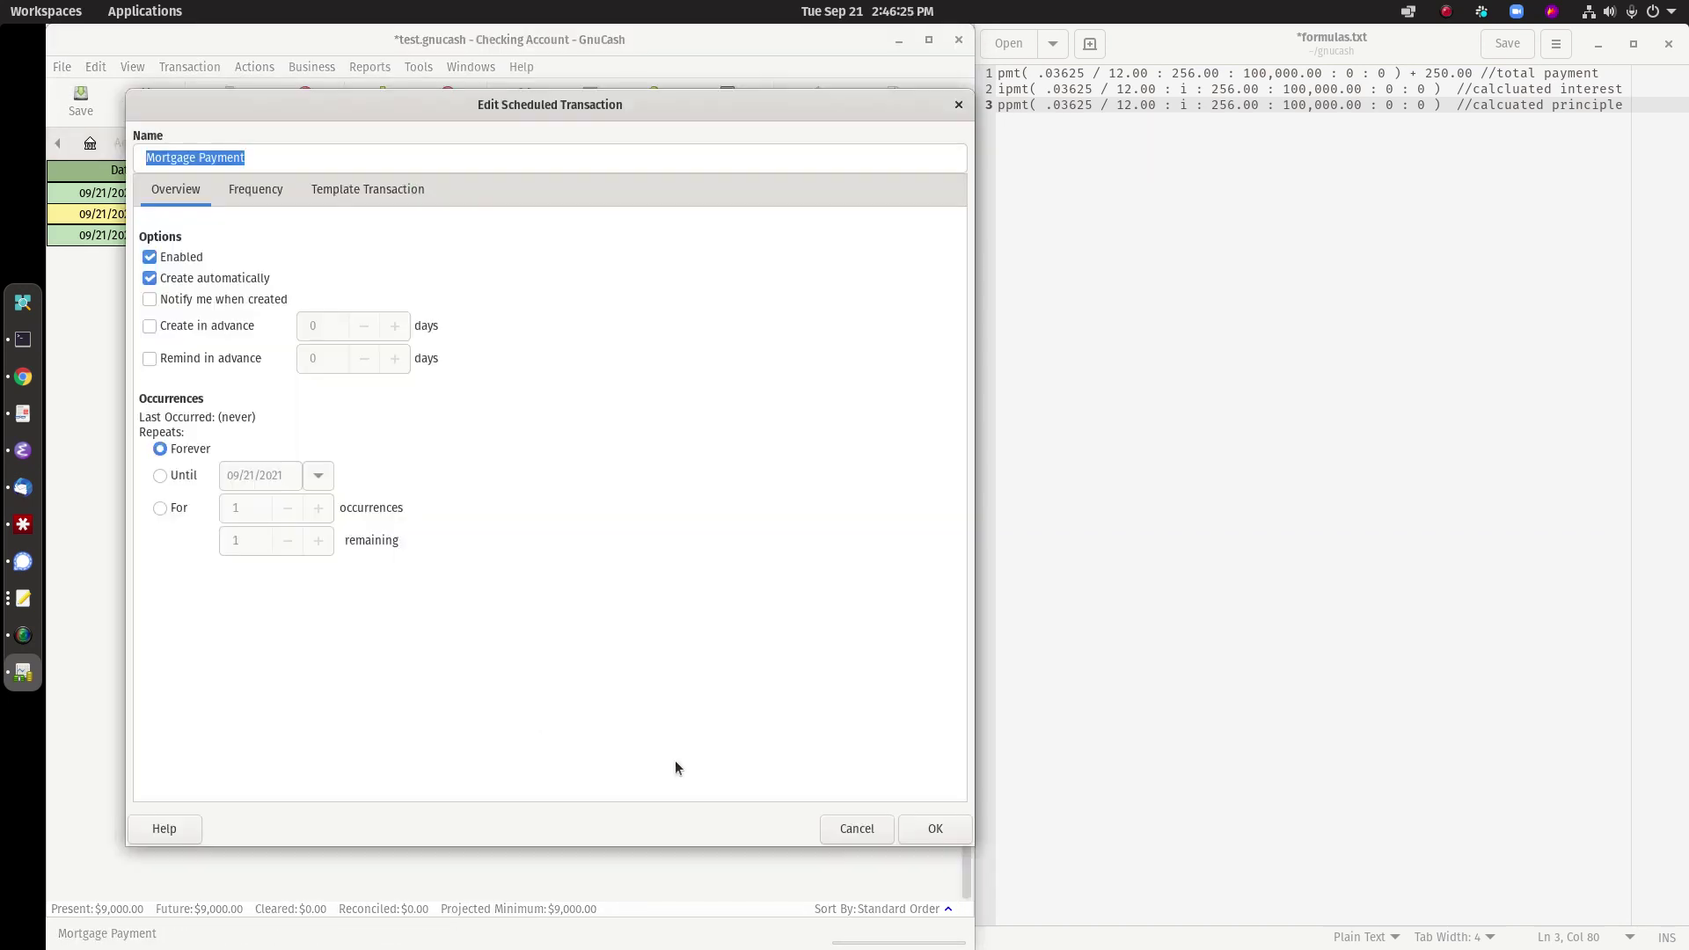
Set the scheduled Mortgage Payment's frequency to monthly.
left_click(256, 189)
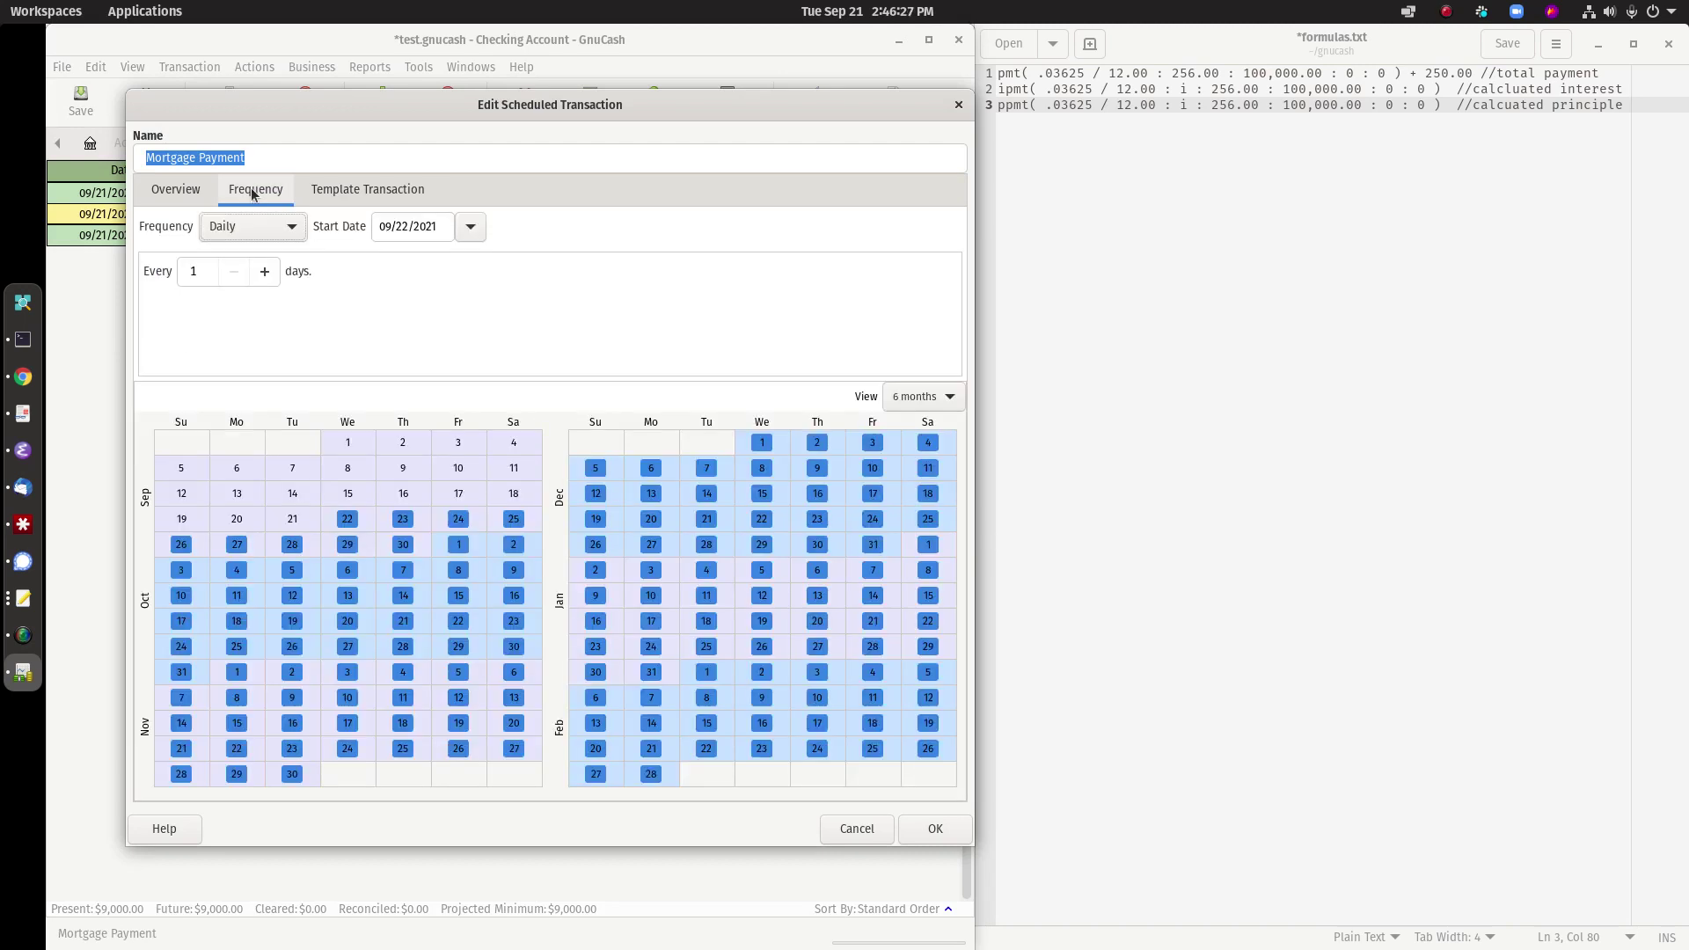
left_click(291, 227)
left_click(262, 305)
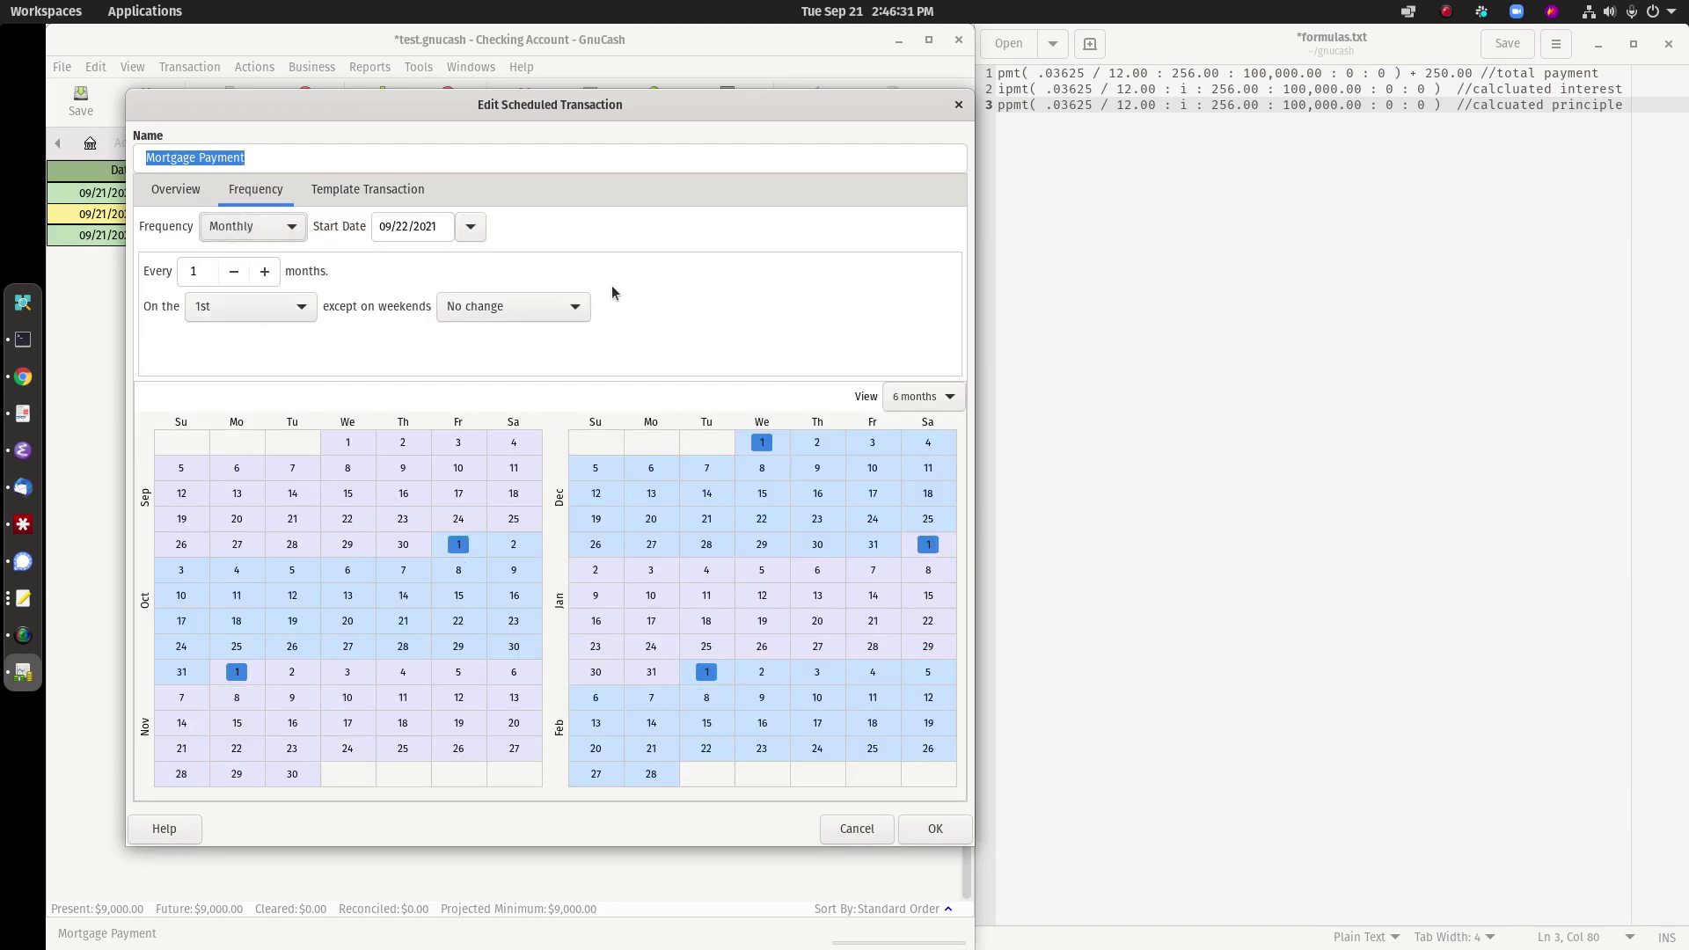
Show the template transaction and examine the rate, term and loan amount arguments of the total payment formula in formulas.txt.
left_click(371, 188)
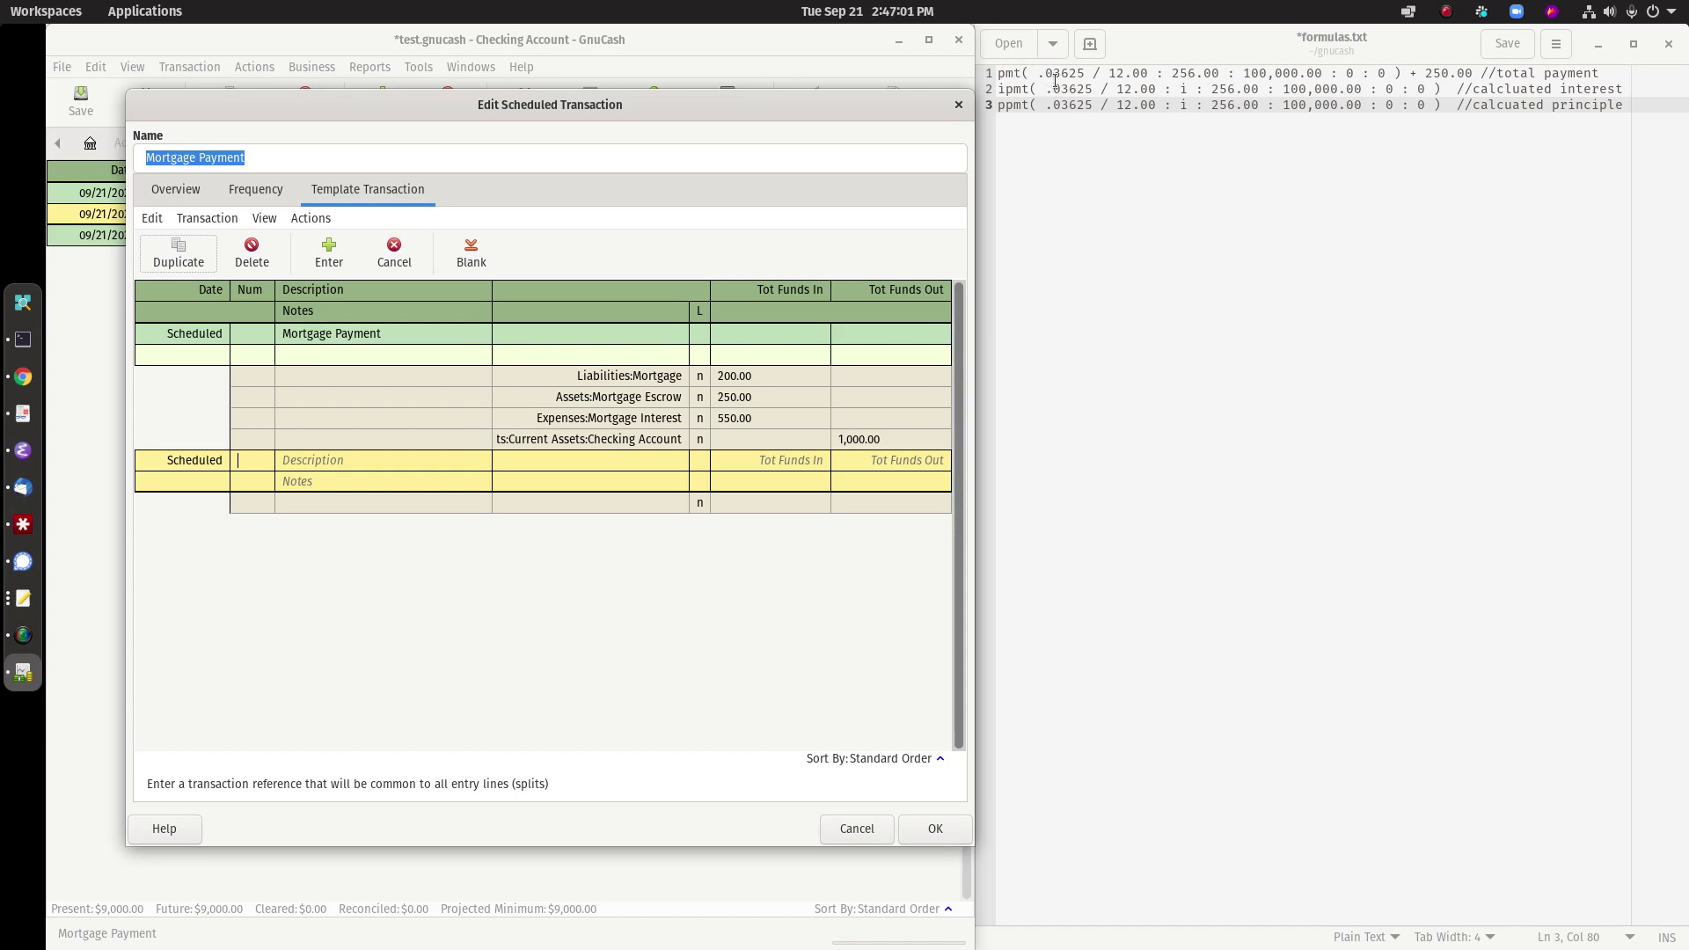
left_click_drag(1048, 73, 1085, 76)
left_click(1099, 76)
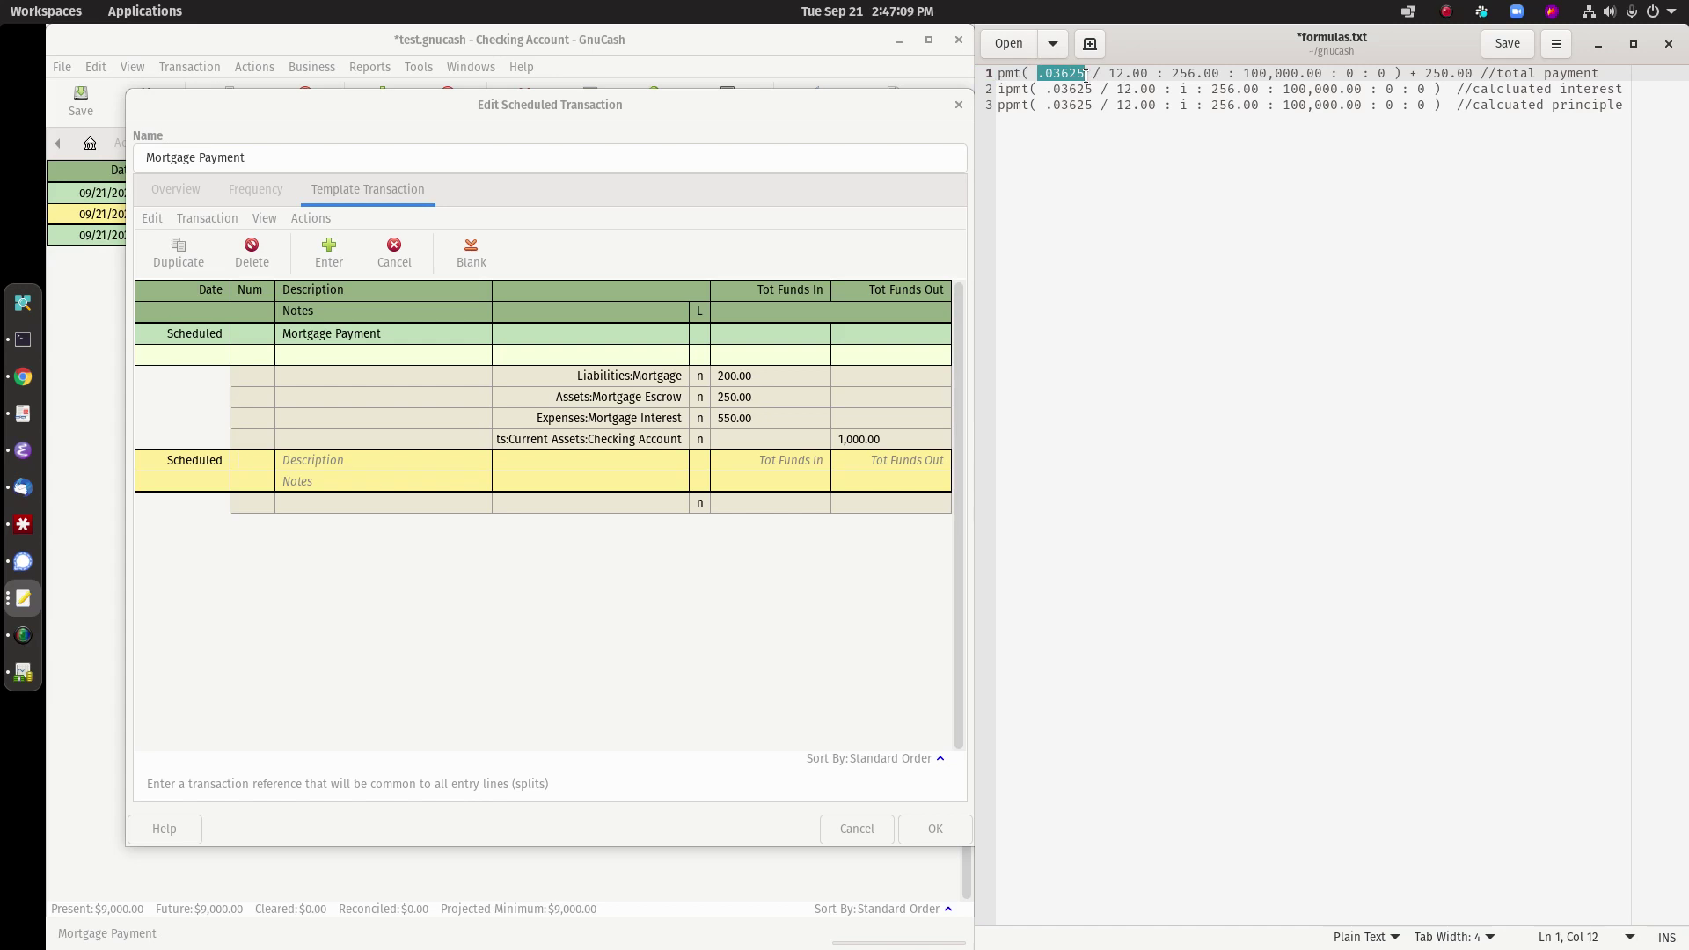
left_click(1085, 76)
left_click_drag(1107, 74, 1321, 65)
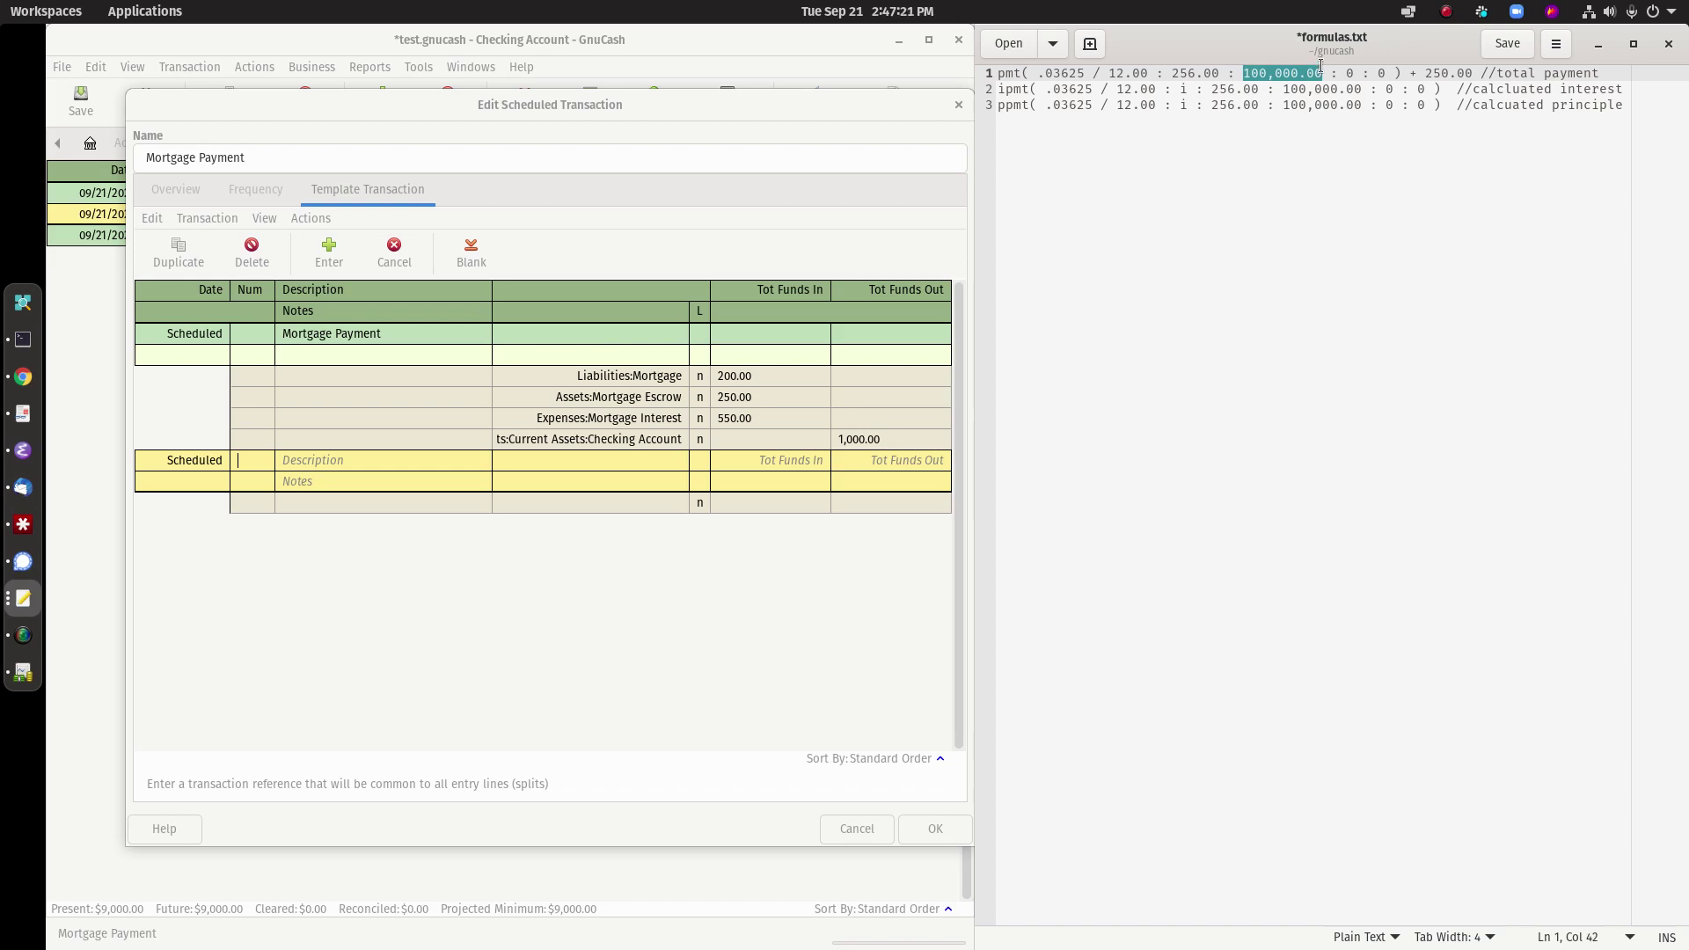
left_click(1001, 75)
left_click_drag(1001, 75, 1405, 63)
left_click(1438, 86)
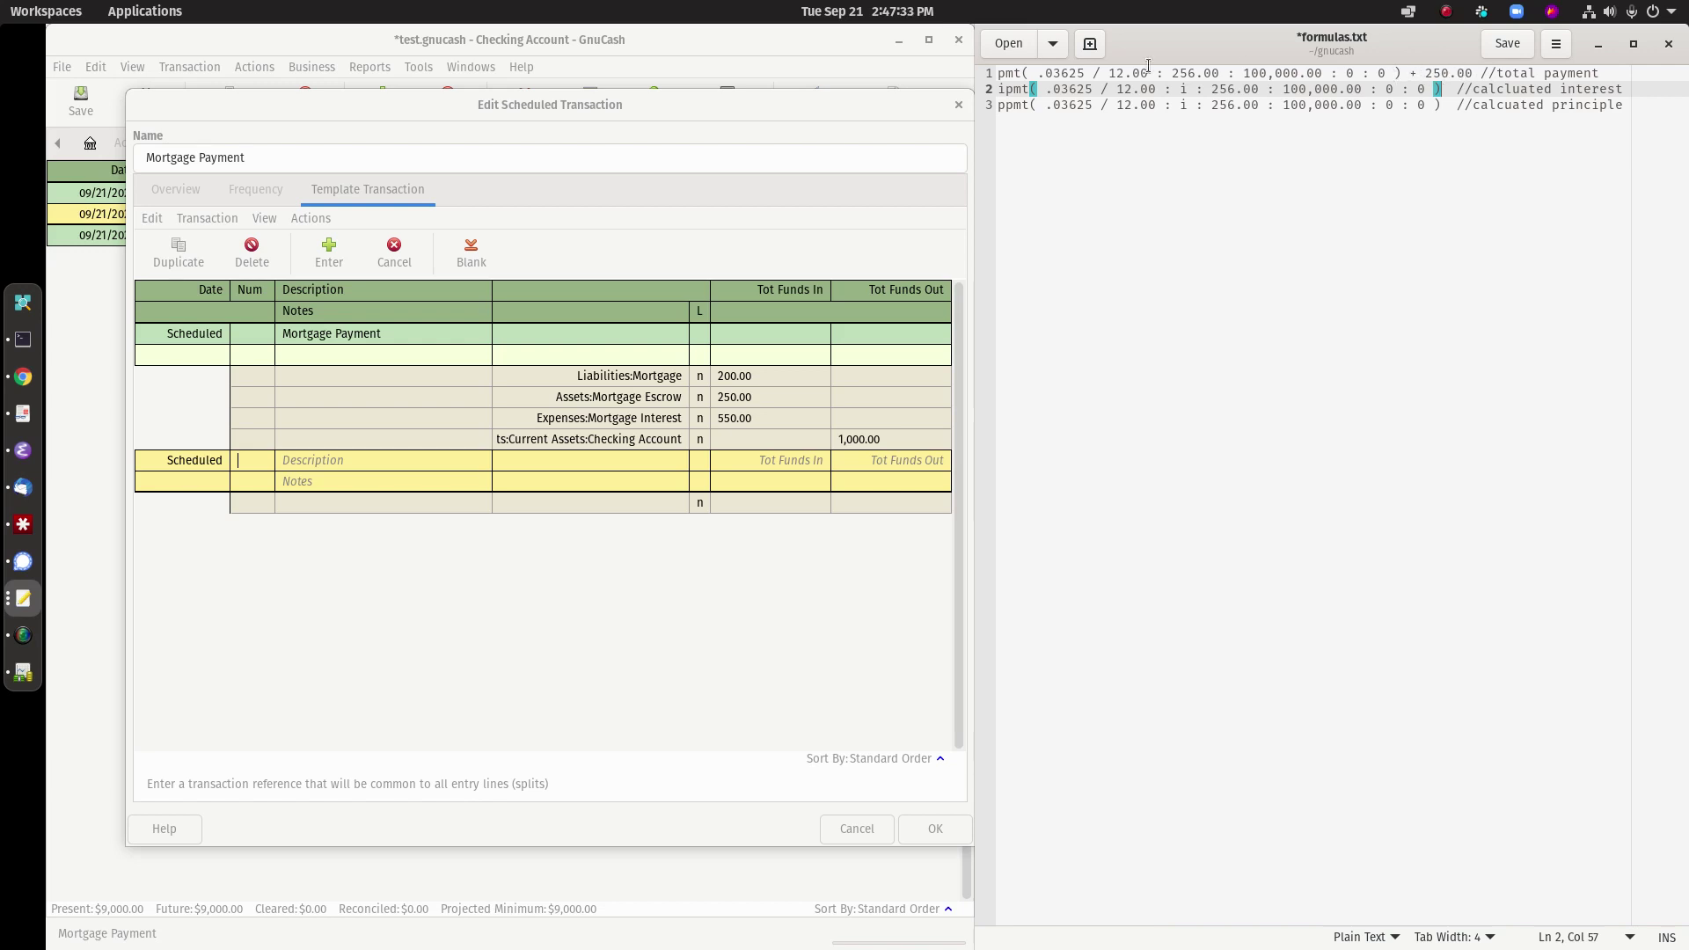
Set the Checking Account split's credit formula to pmt( .03625 / 12.00 : 256.00 : 100,000.00 : 0 : 0 ) + 250.00 from formulas.txt.
left_click_drag(1473, 73, 981, 76)
key("ctrl+c")
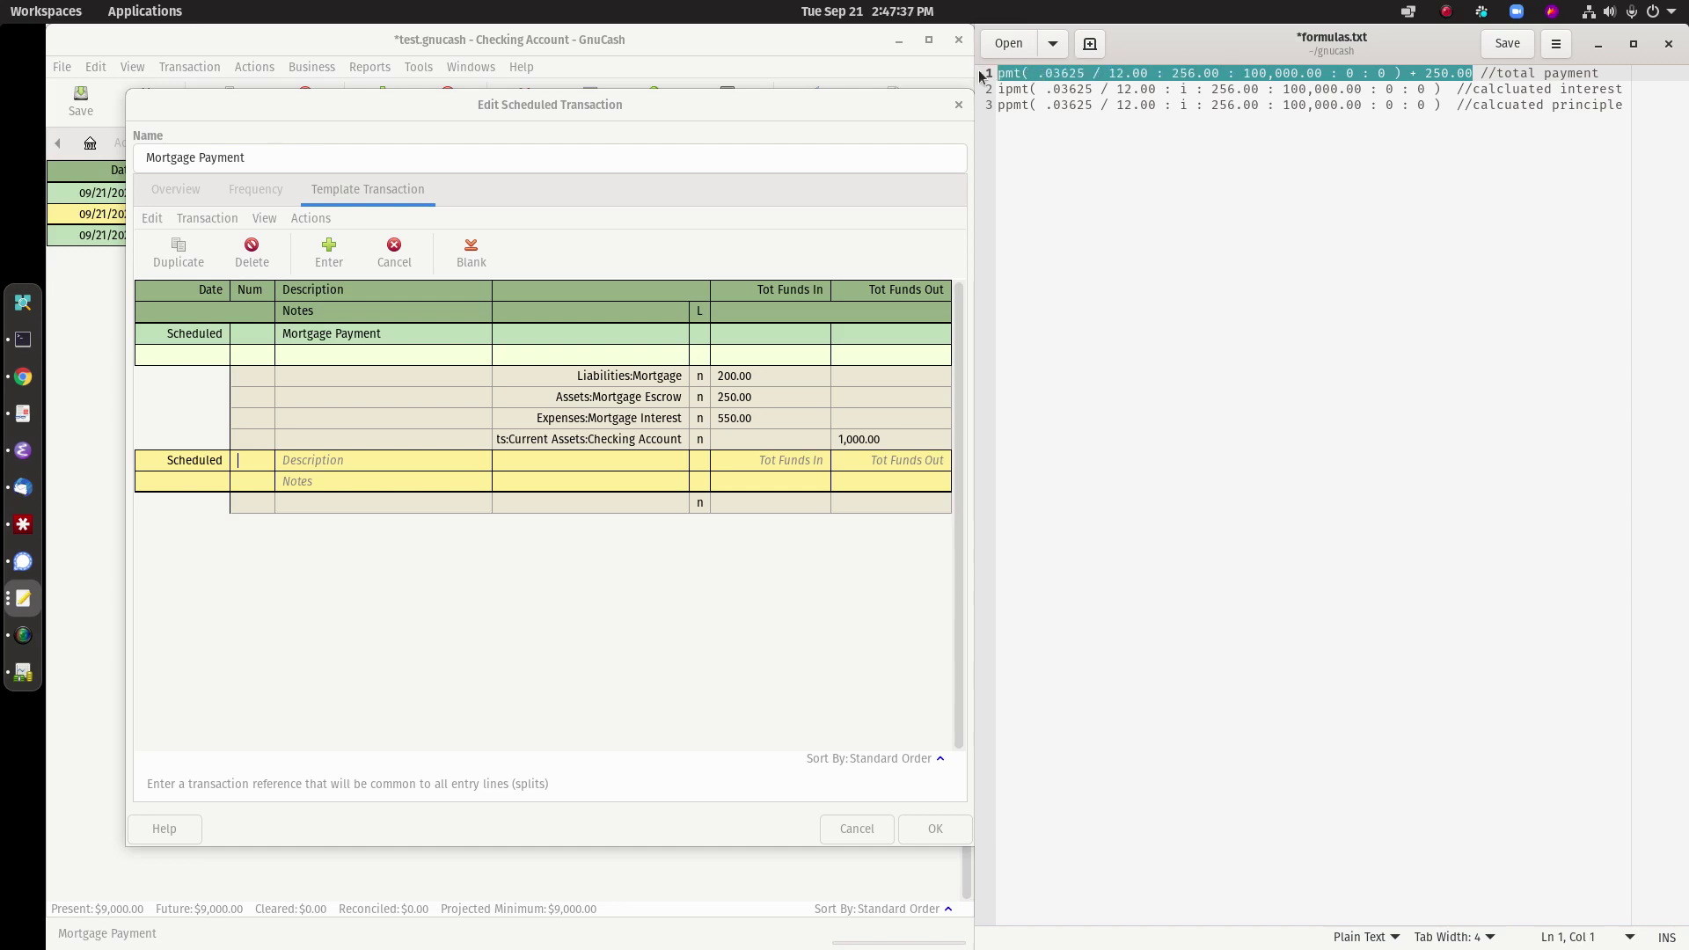
left_click(893, 438)
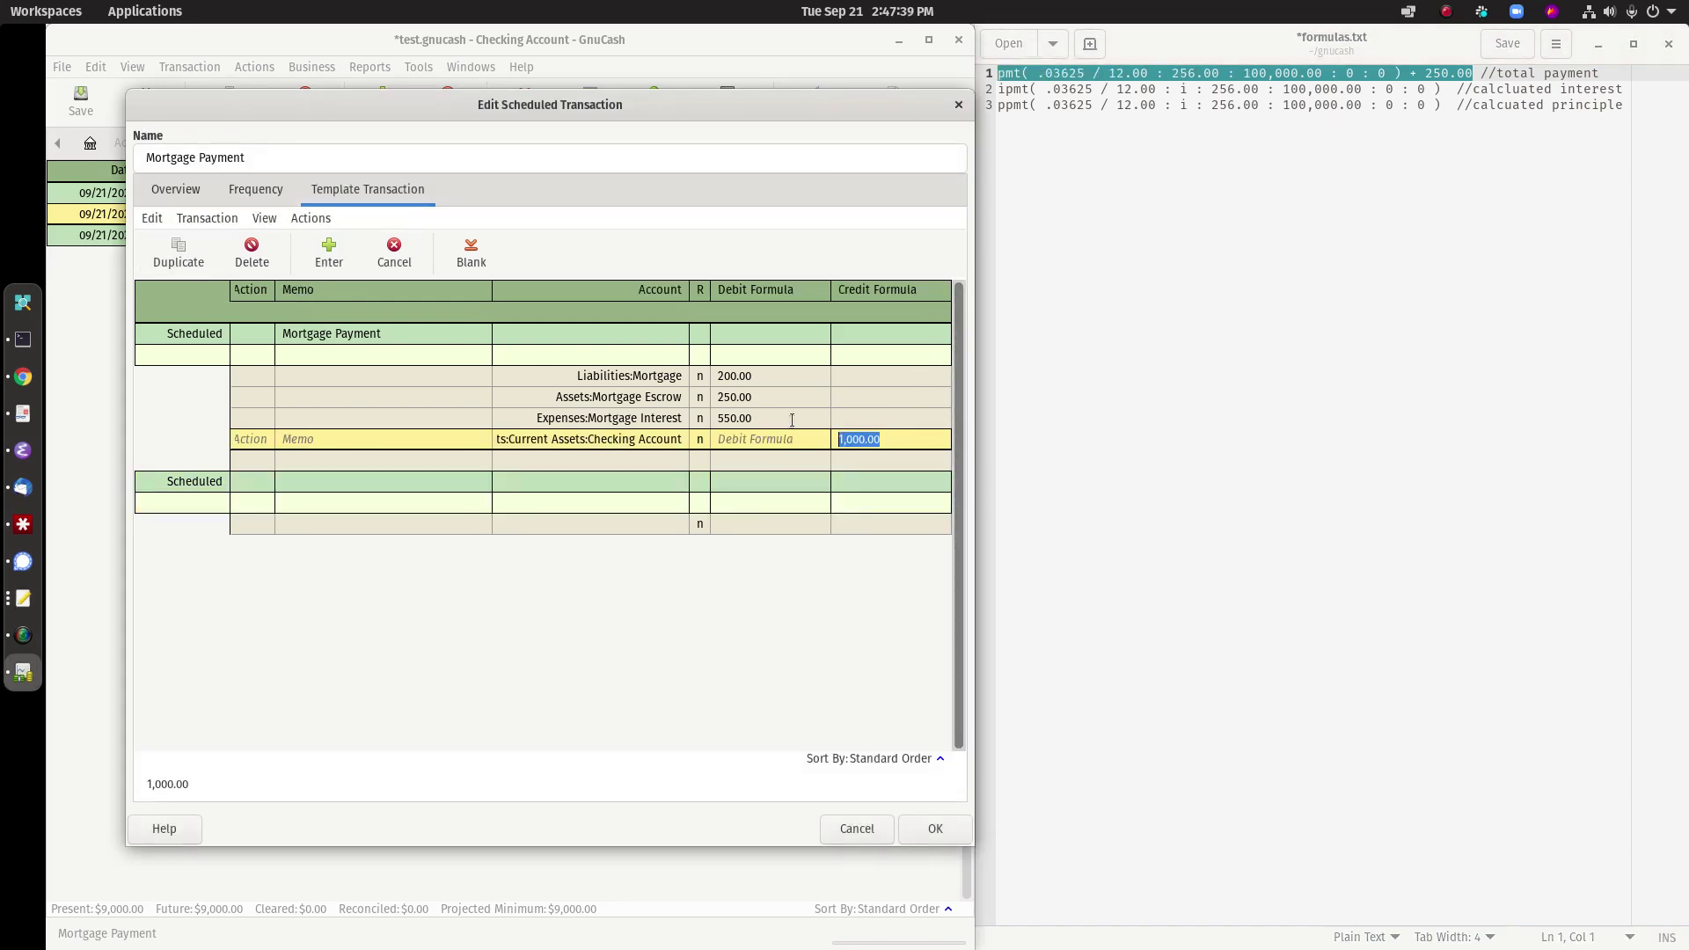
key("ctrl+v")
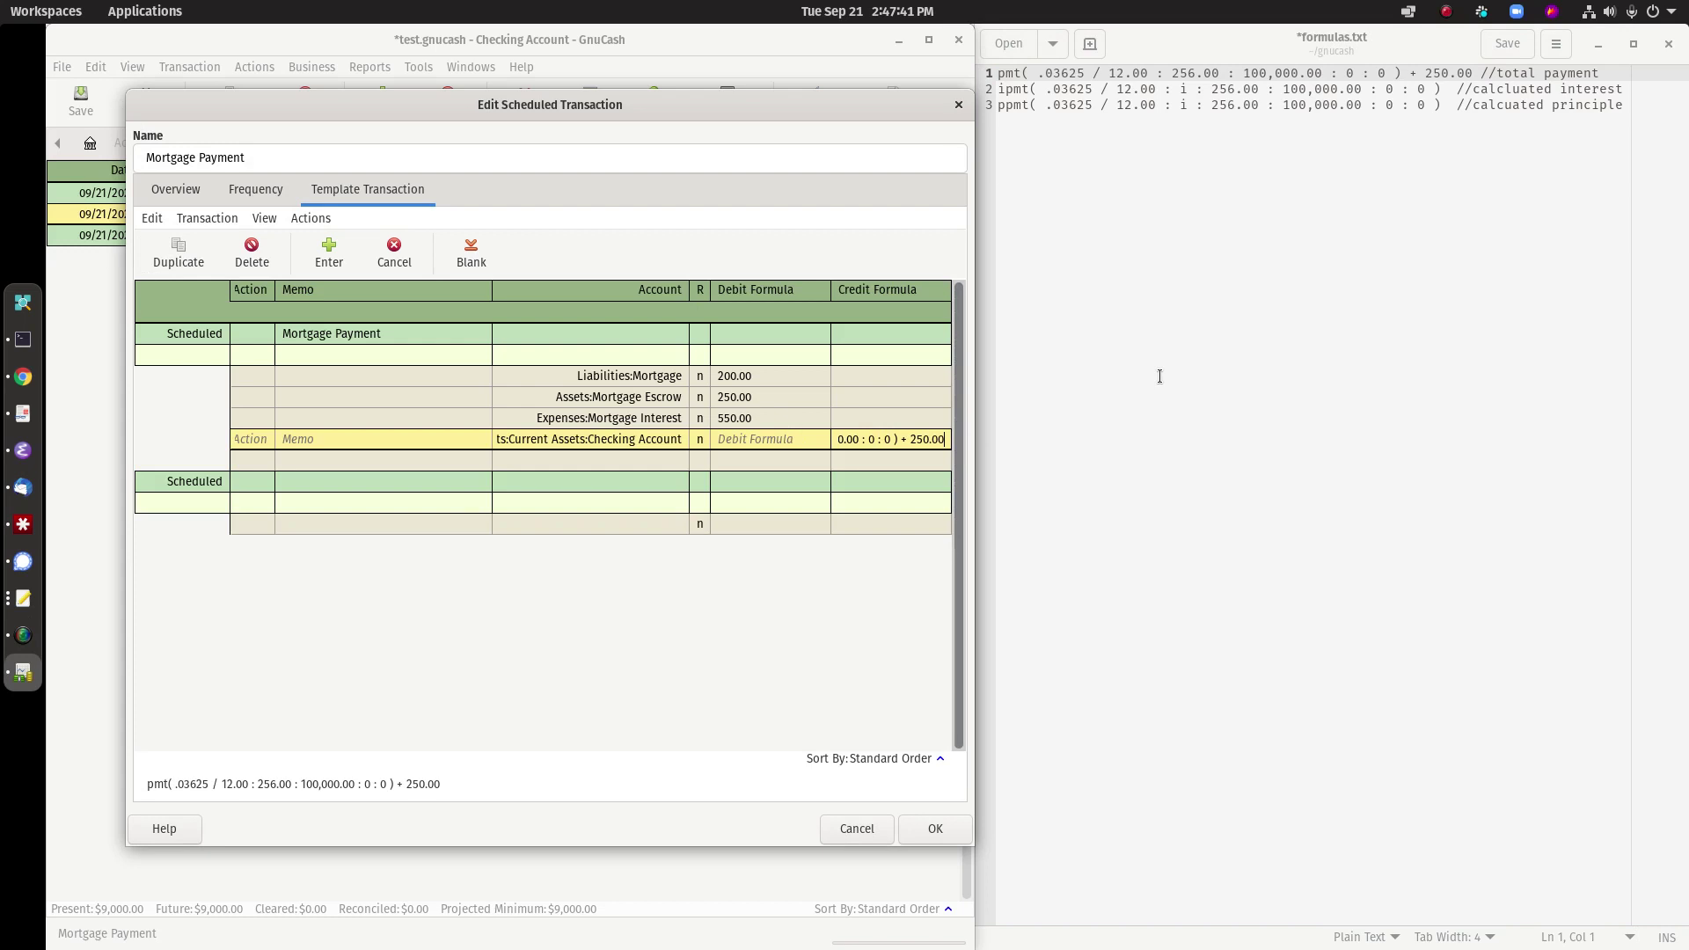
key("Tab")
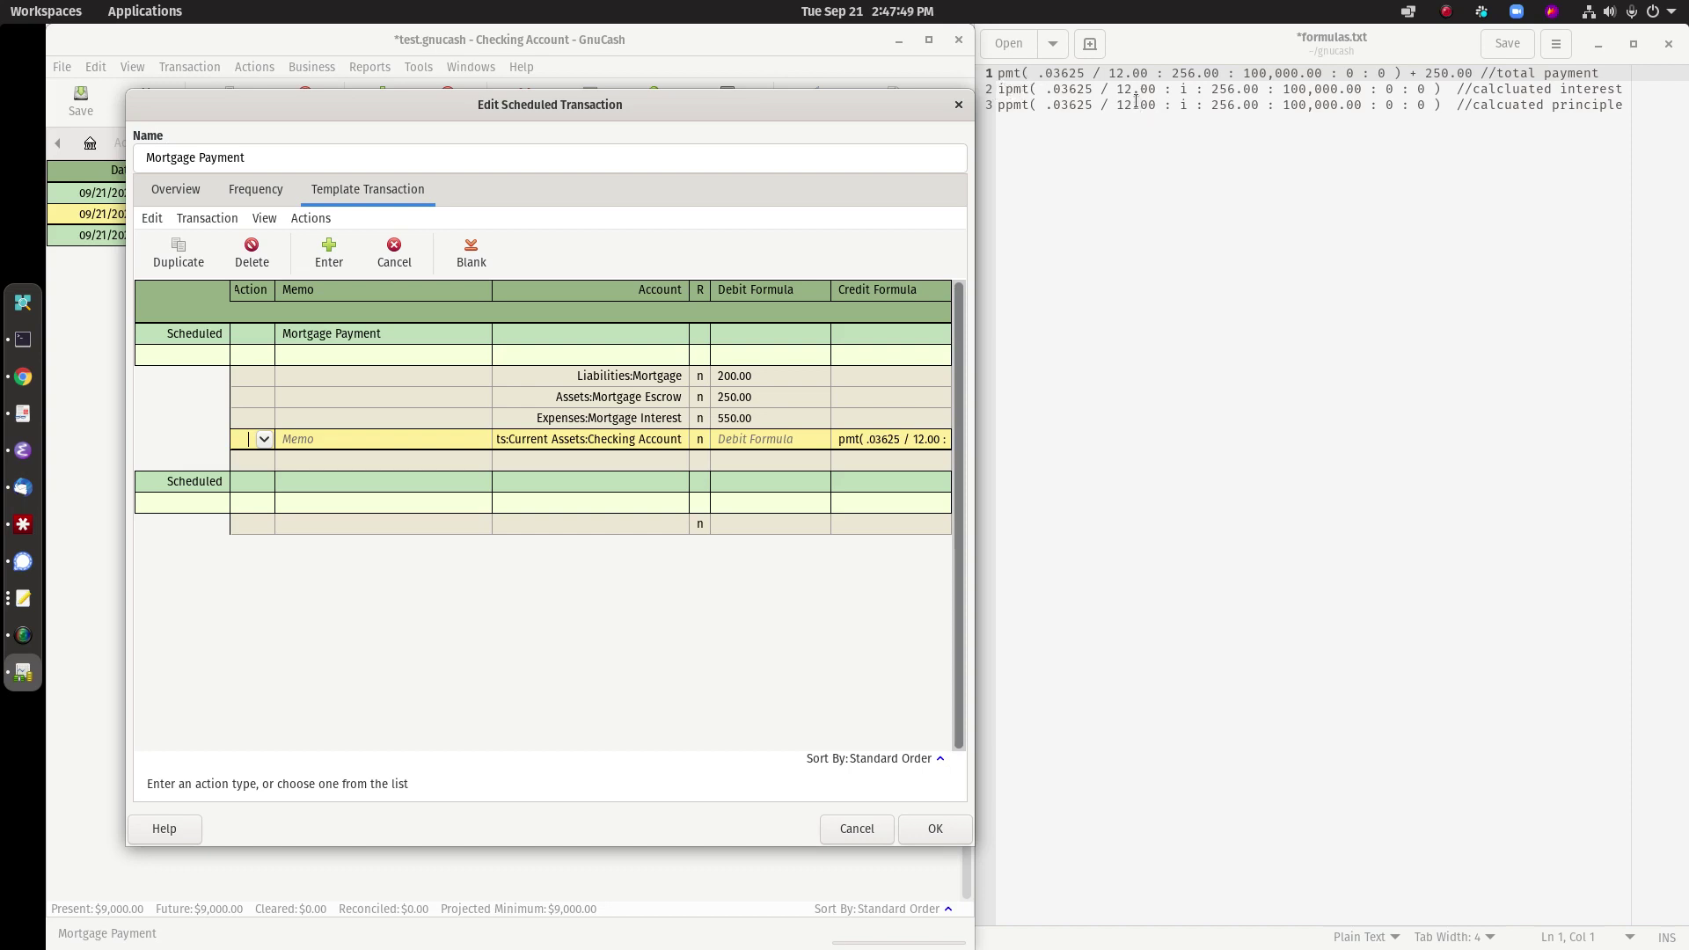
Set the Expenses:Mortgage Interest split's debit formula to ipmt( .03625 / 12.00 : i : 256.00 : 100,000.00 : 0 : 0 ).
double_click(1184, 91)
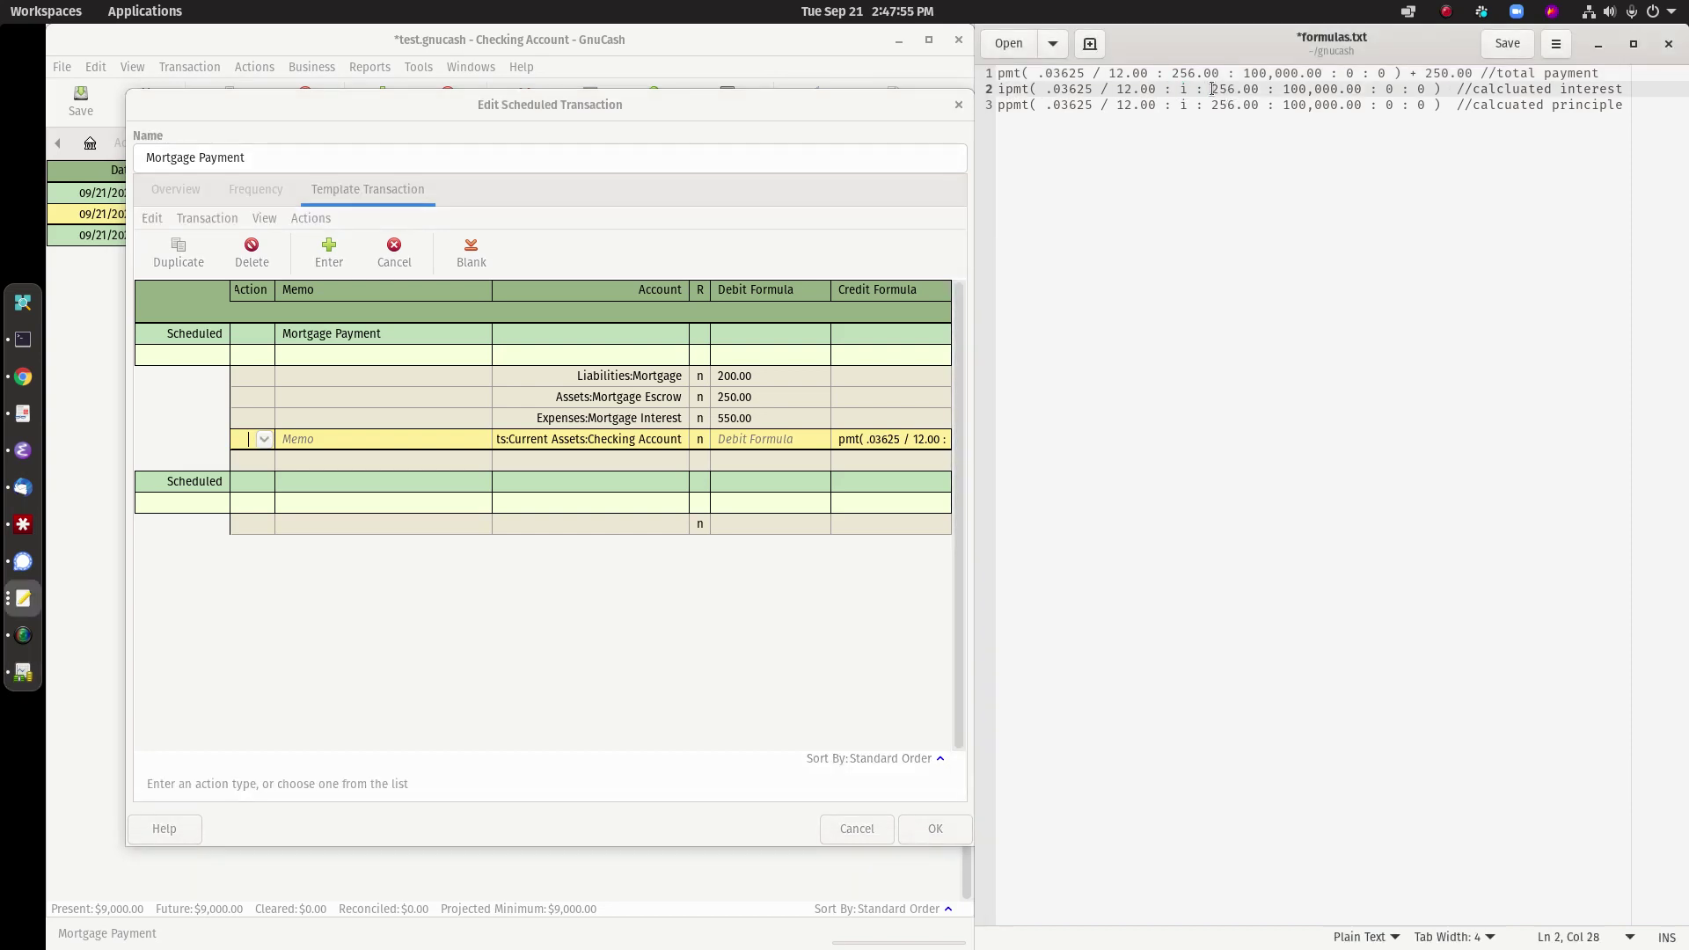
left_click_drag(1211, 92, 992, 91)
key("ctrl+c")
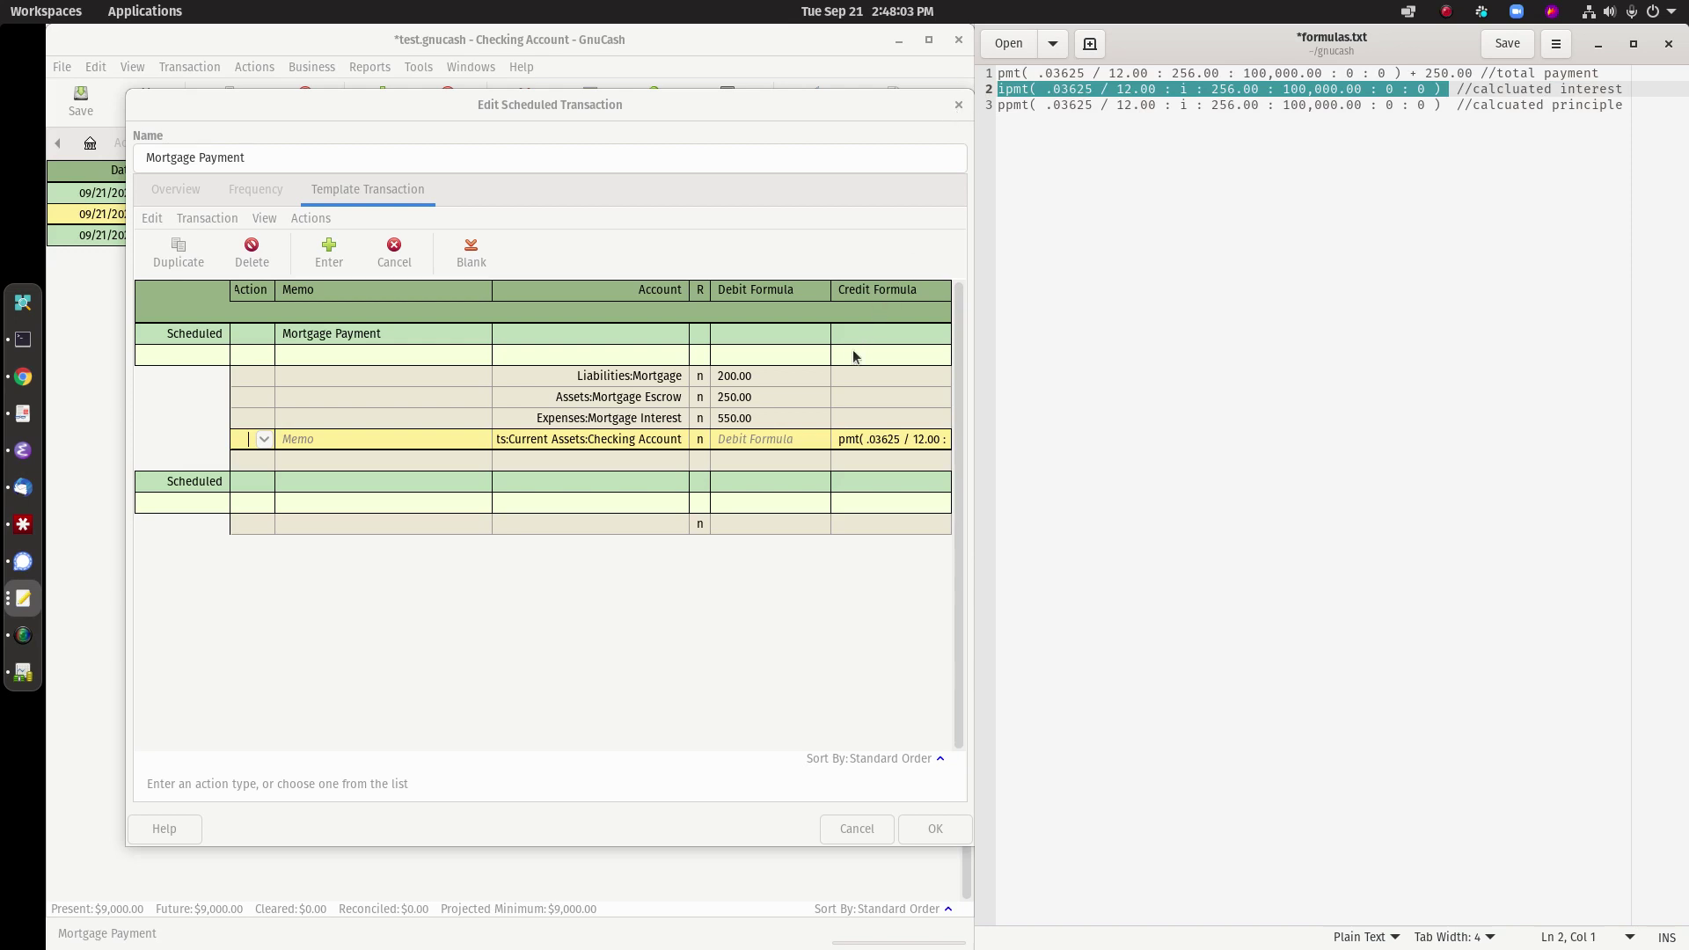
left_click(745, 409)
double_click(745, 409)
key("ctrl+v")
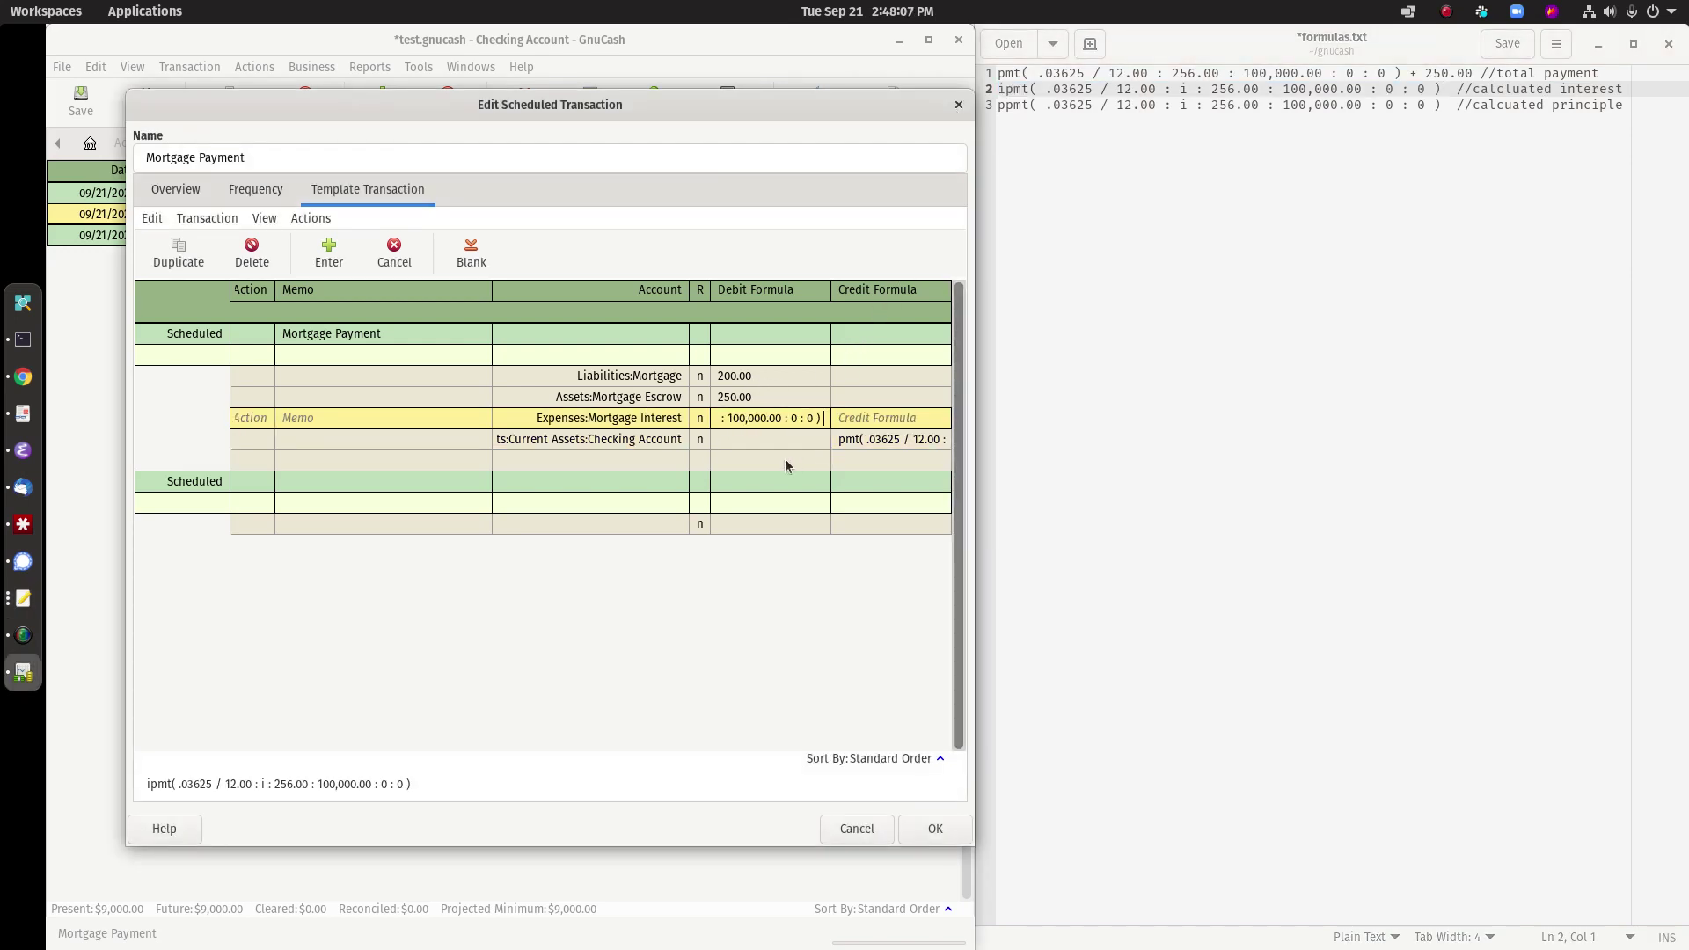
left_click(827, 457)
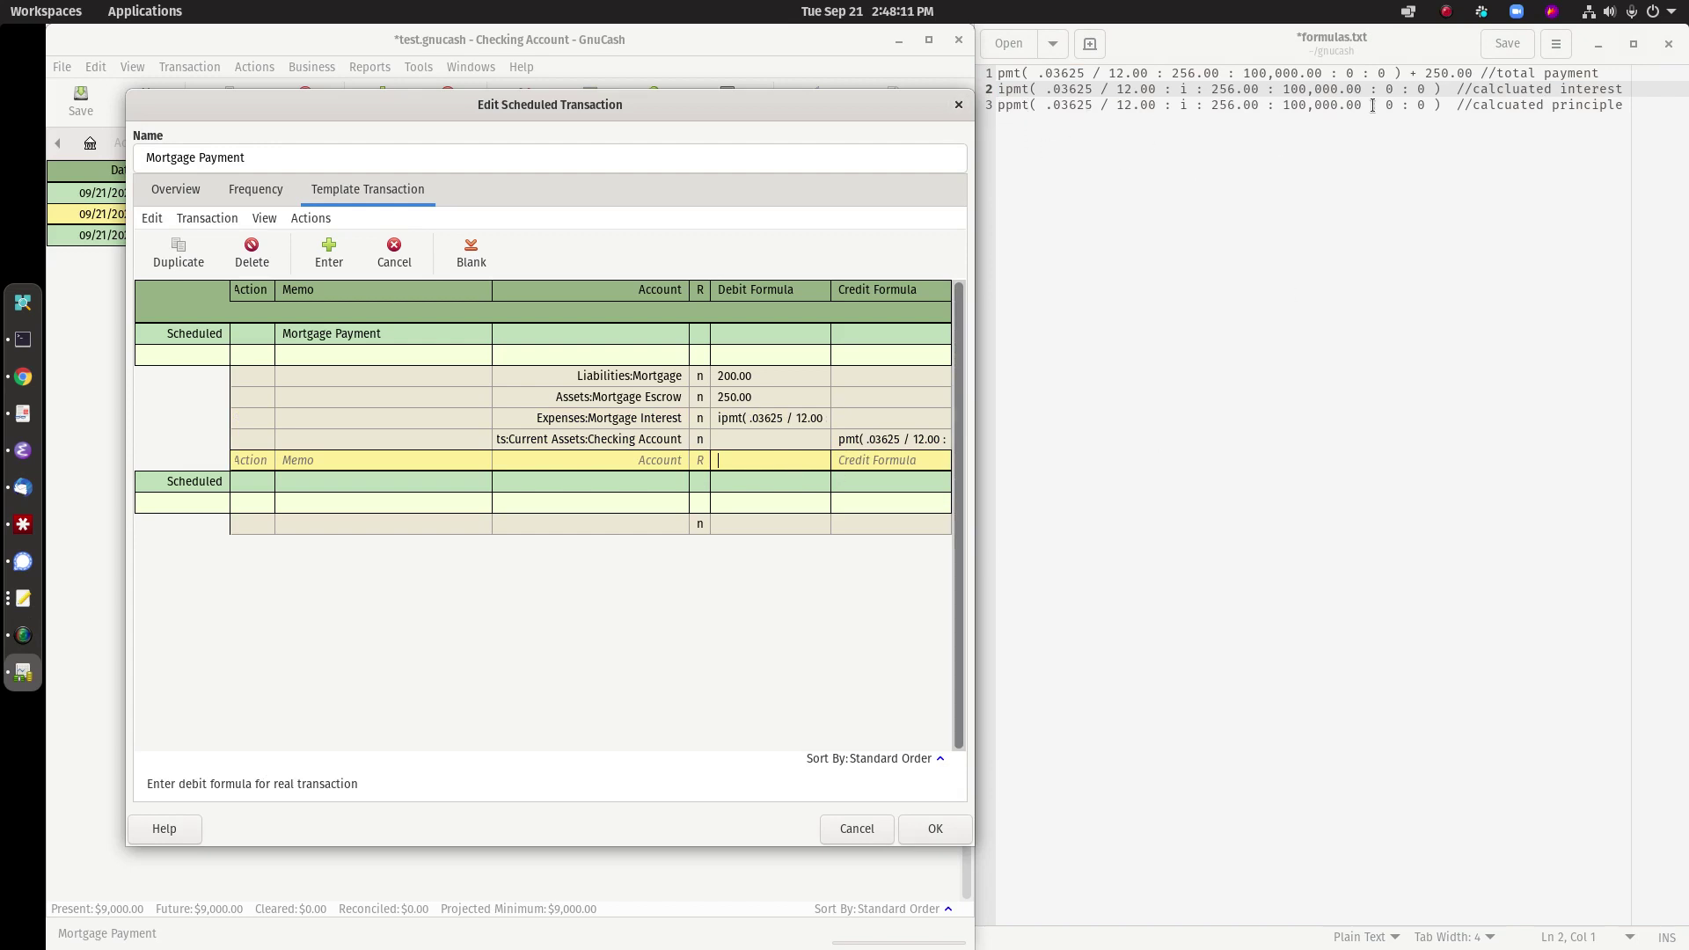
Set the Liabilities:Mortgage debit formula to ppmt( .03625 / 12.00 : i : 256.00 : 100,000.00 : 0 : 0 ) and record the template changes.
left_click_drag(998, 106, 1440, 106)
key("ctrl+c")
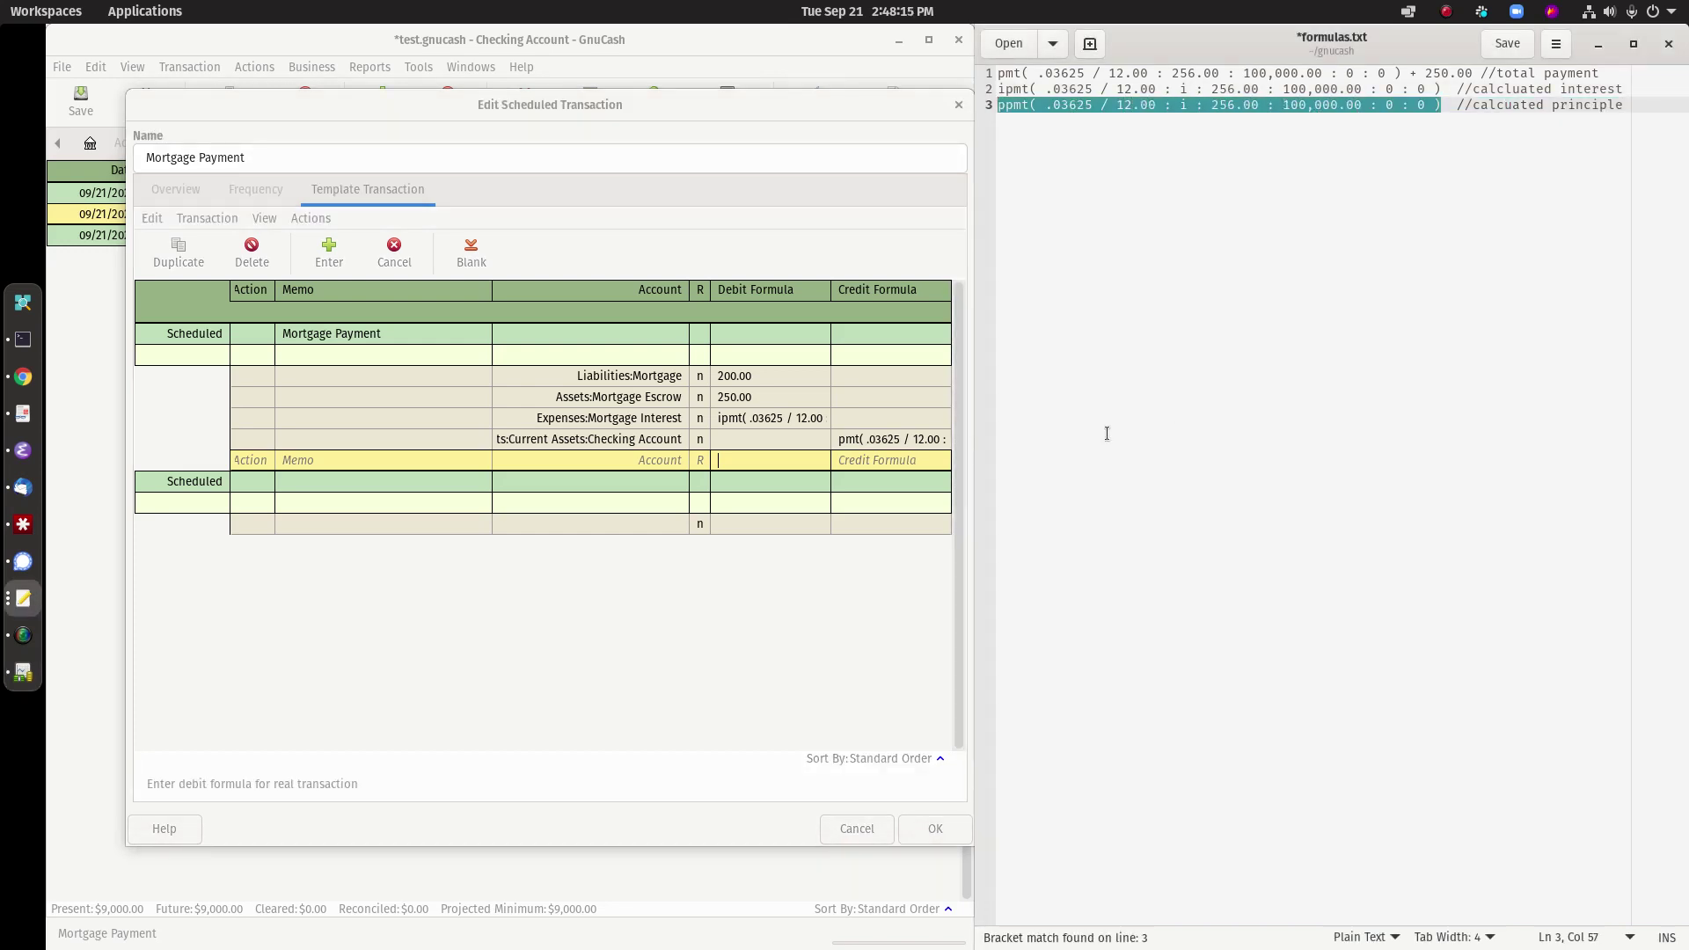
left_click(740, 377)
key("ctrl+a")
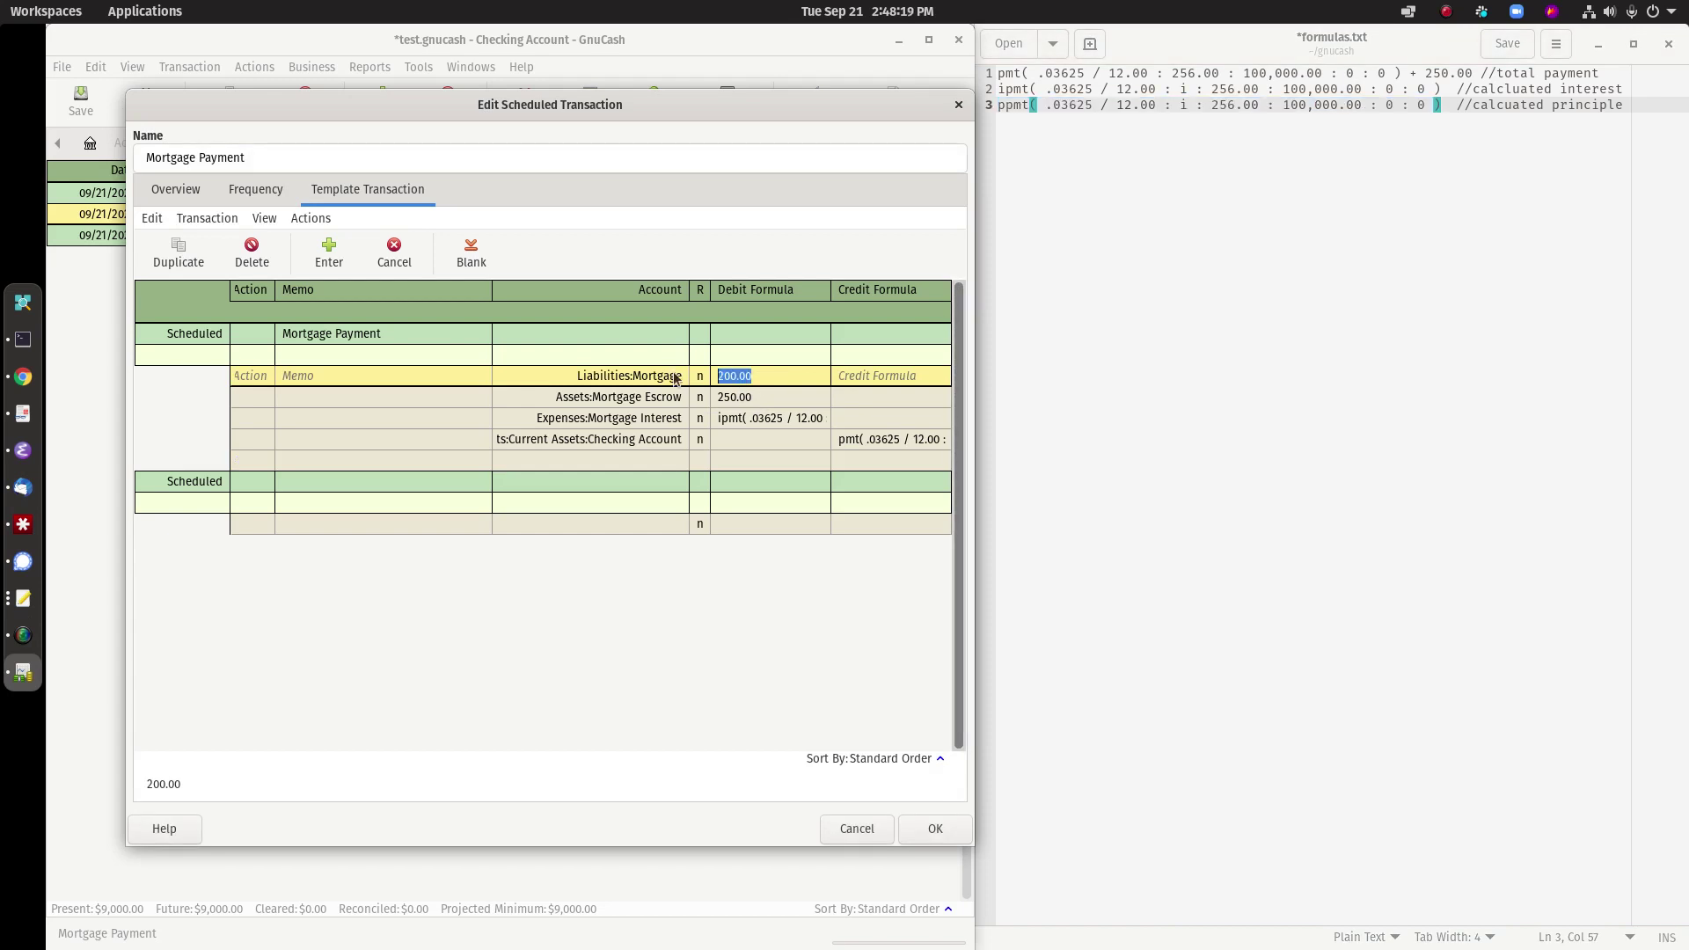
key("ctrl+v")
key("Tab")
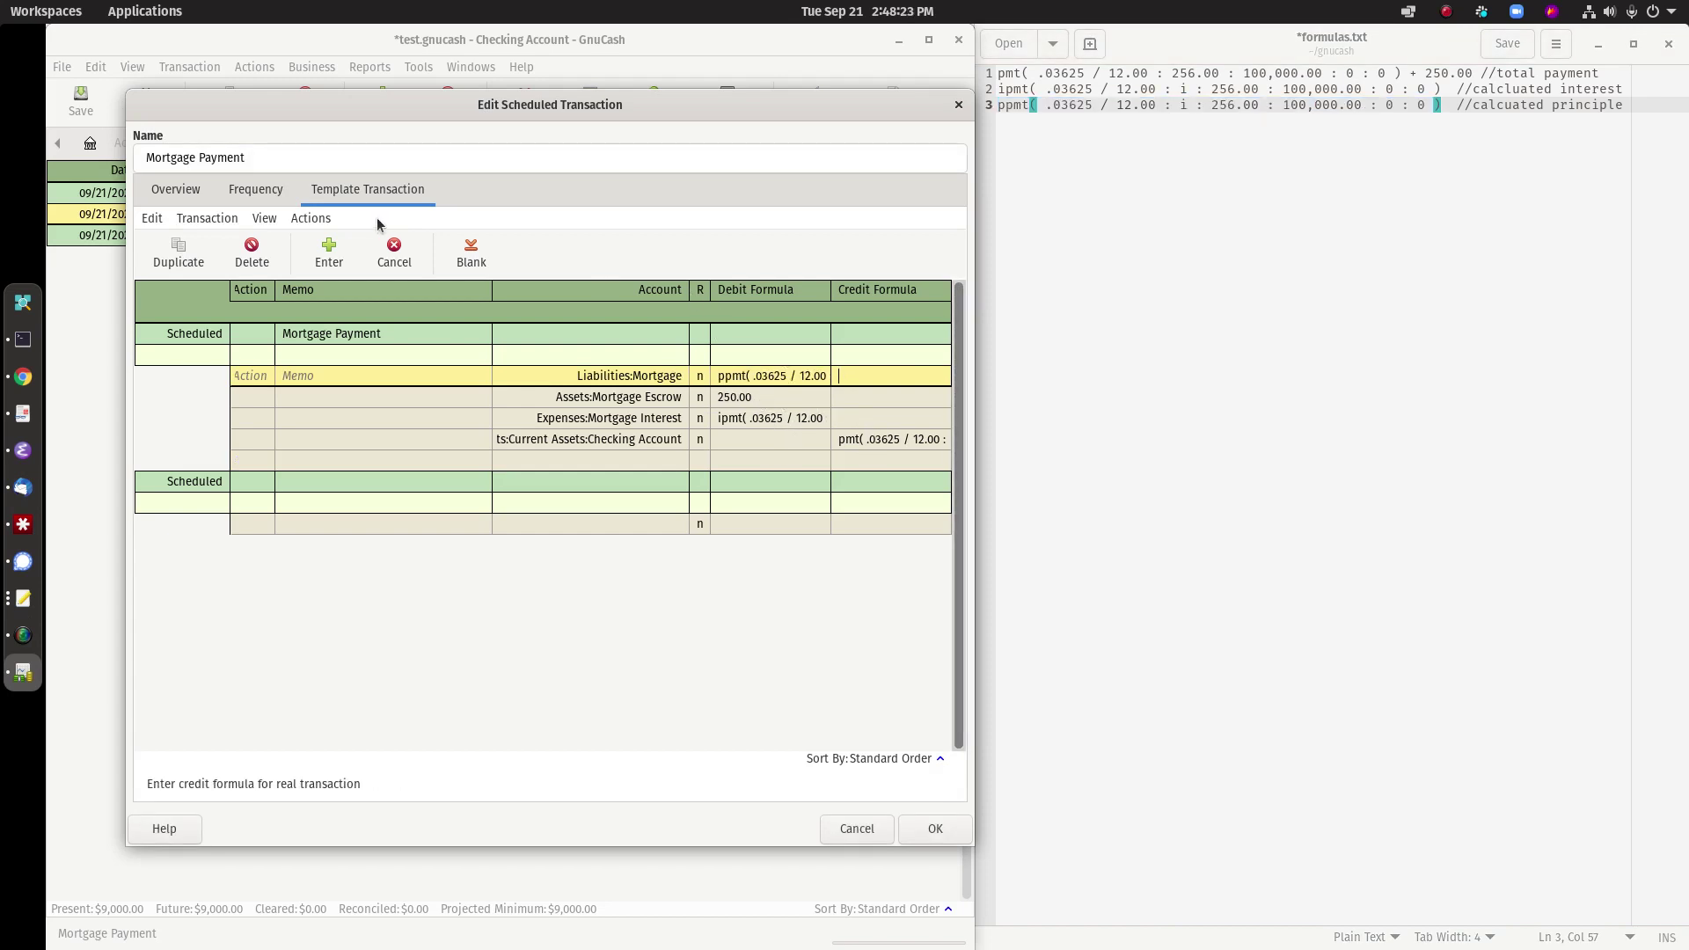
left_click(923, 831)
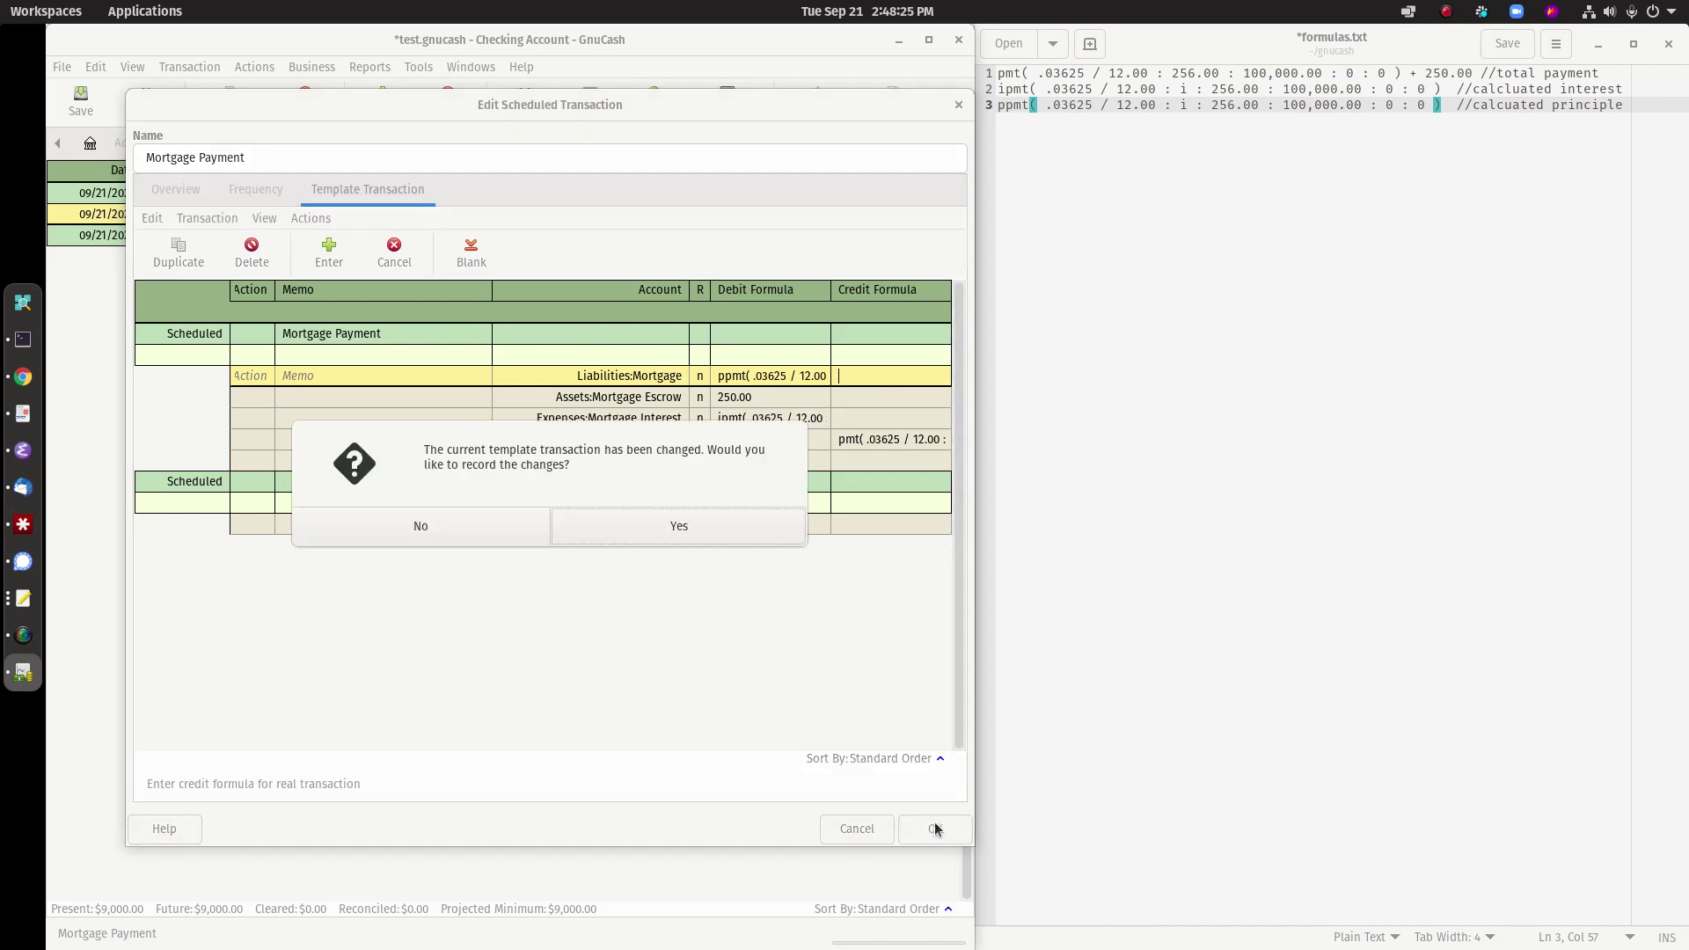
left_click(683, 526)
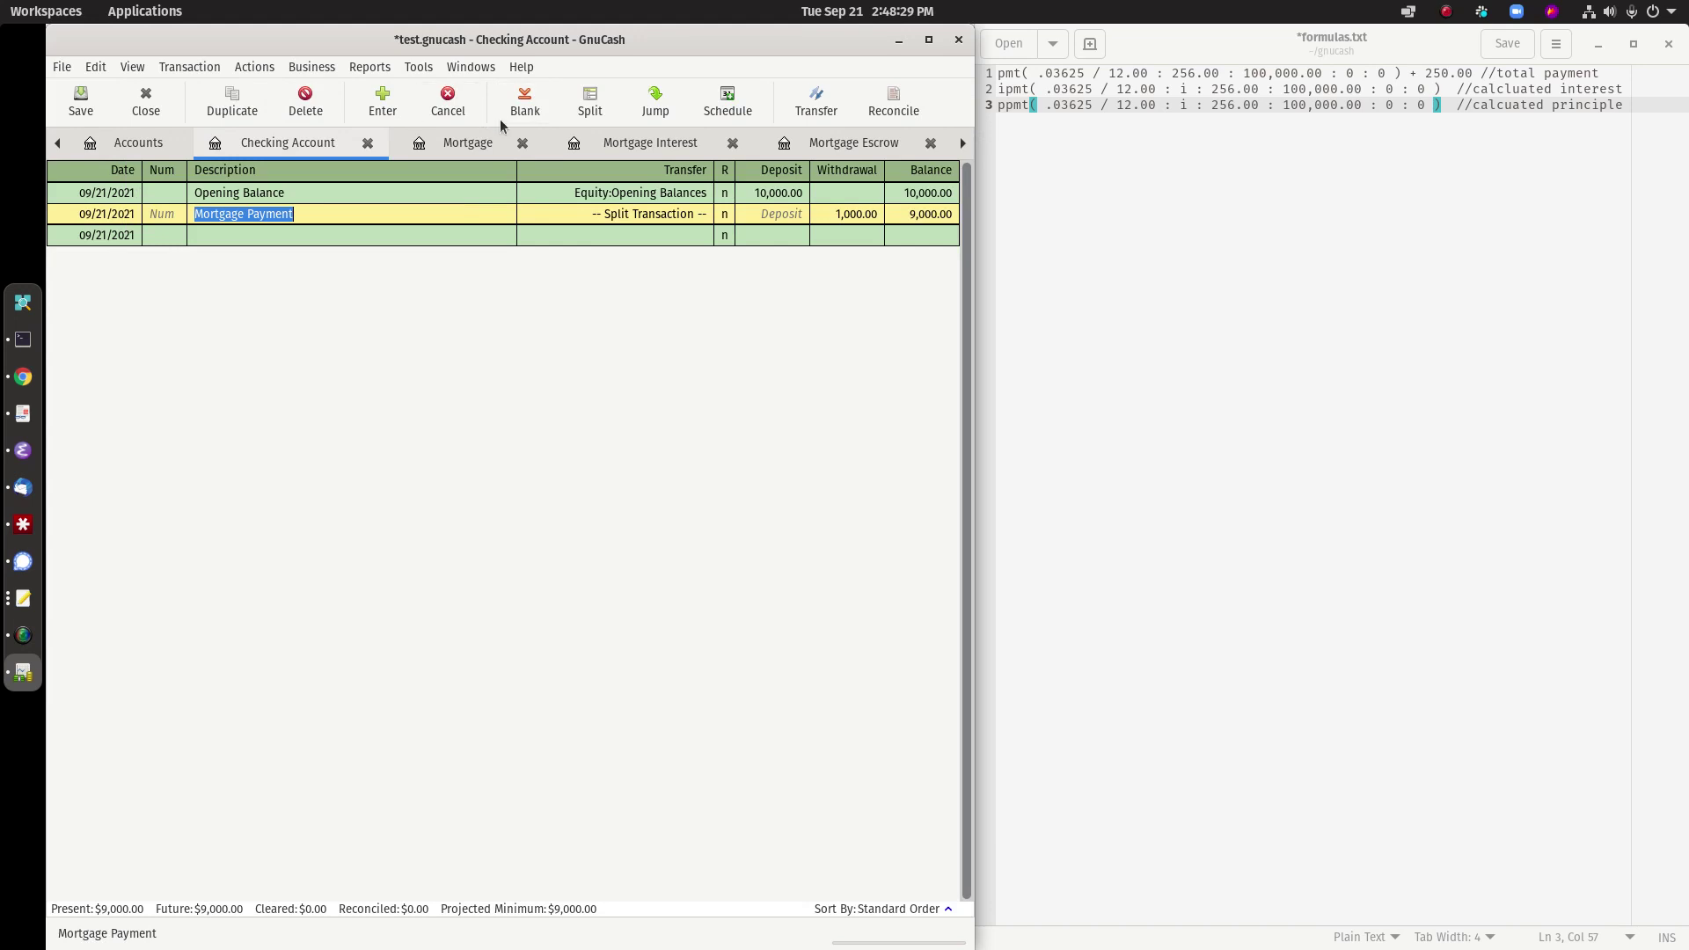
In the Scheduled Transaction Editor, set the Mortgage Payment to create its transactions 180 days in advance.
left_click(314, 68)
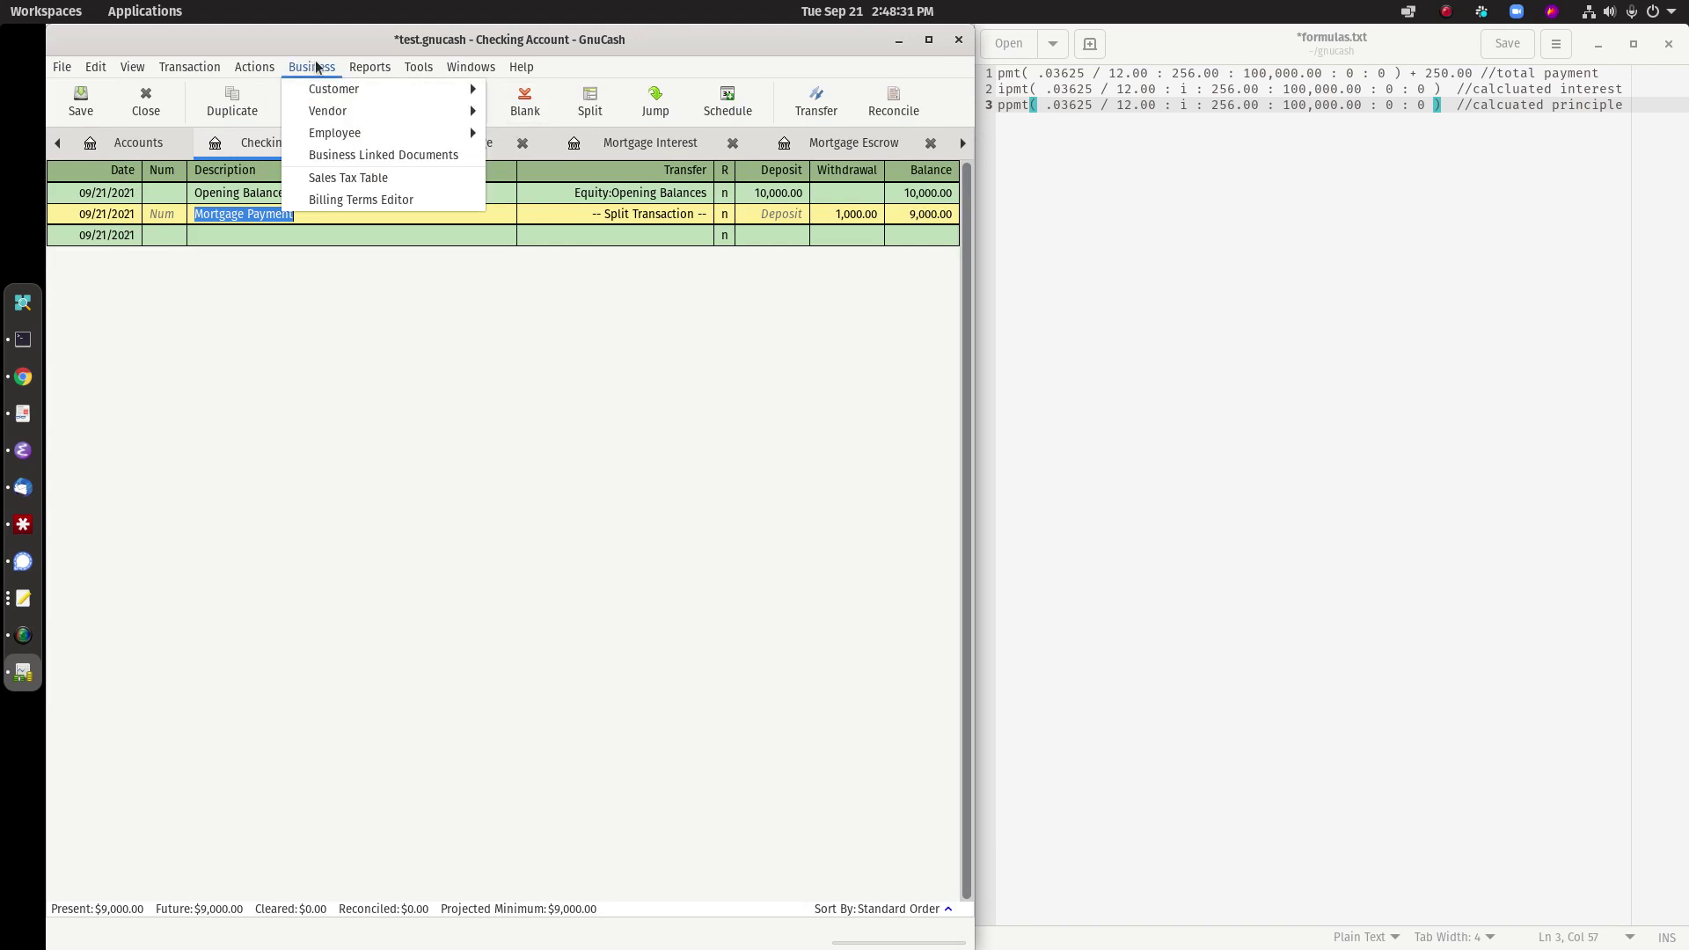
mouse_move(254, 67)
mouse_move(345, 118)
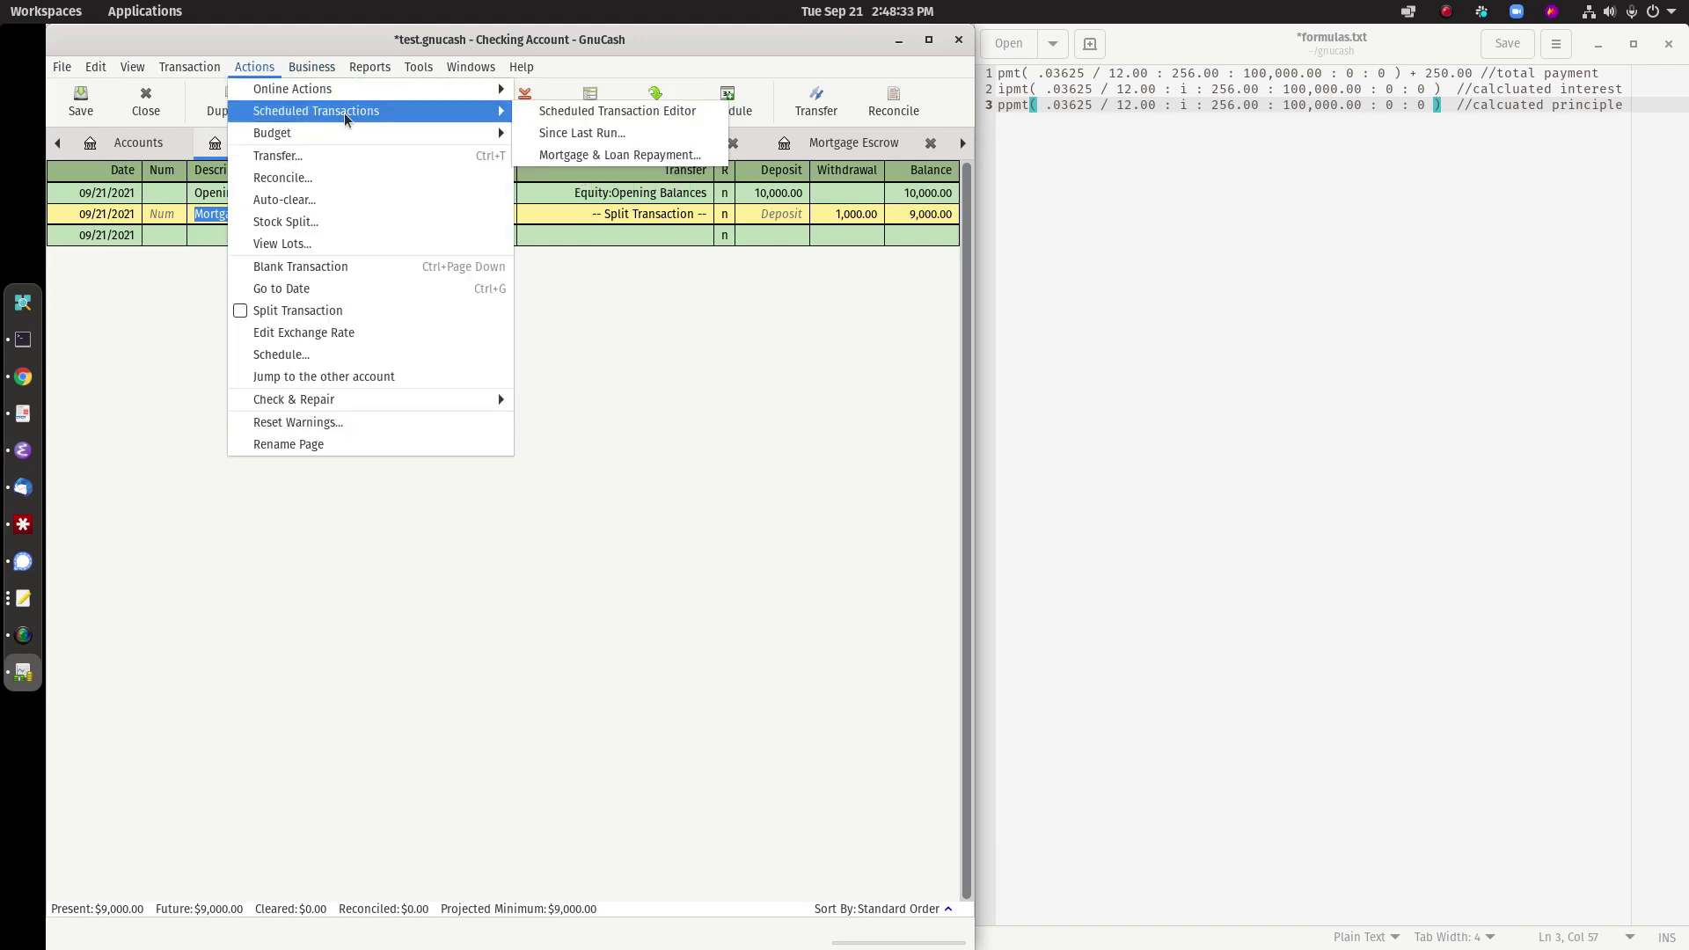
left_click(616, 111)
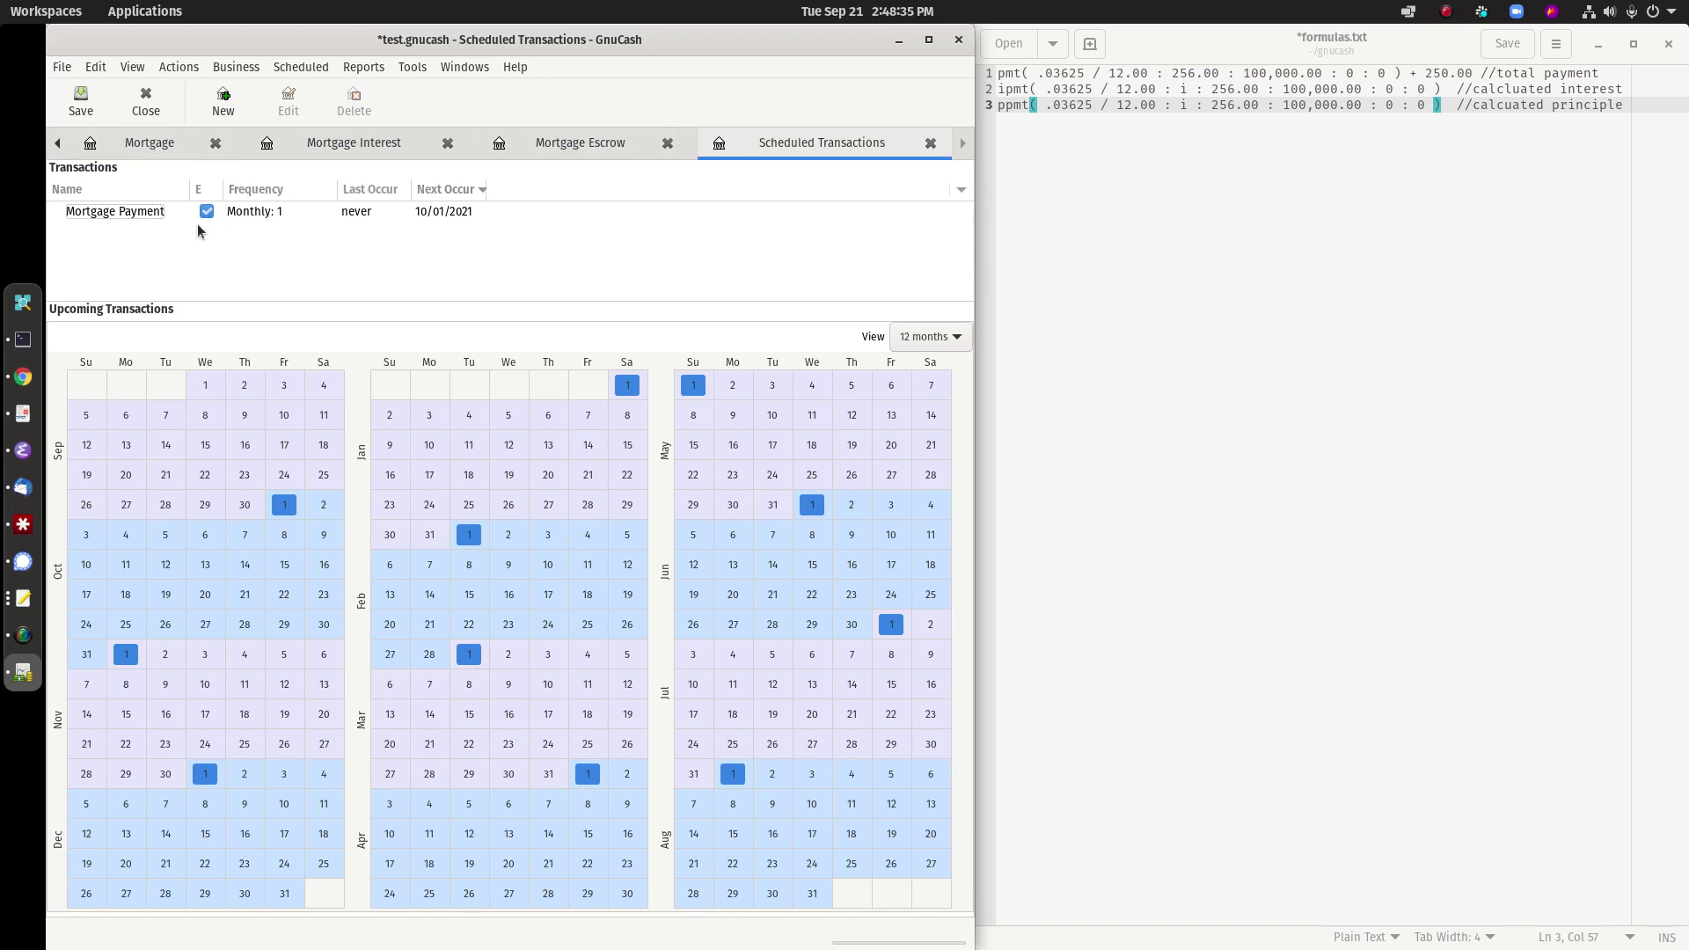
left_click(128, 211)
left_click(288, 102)
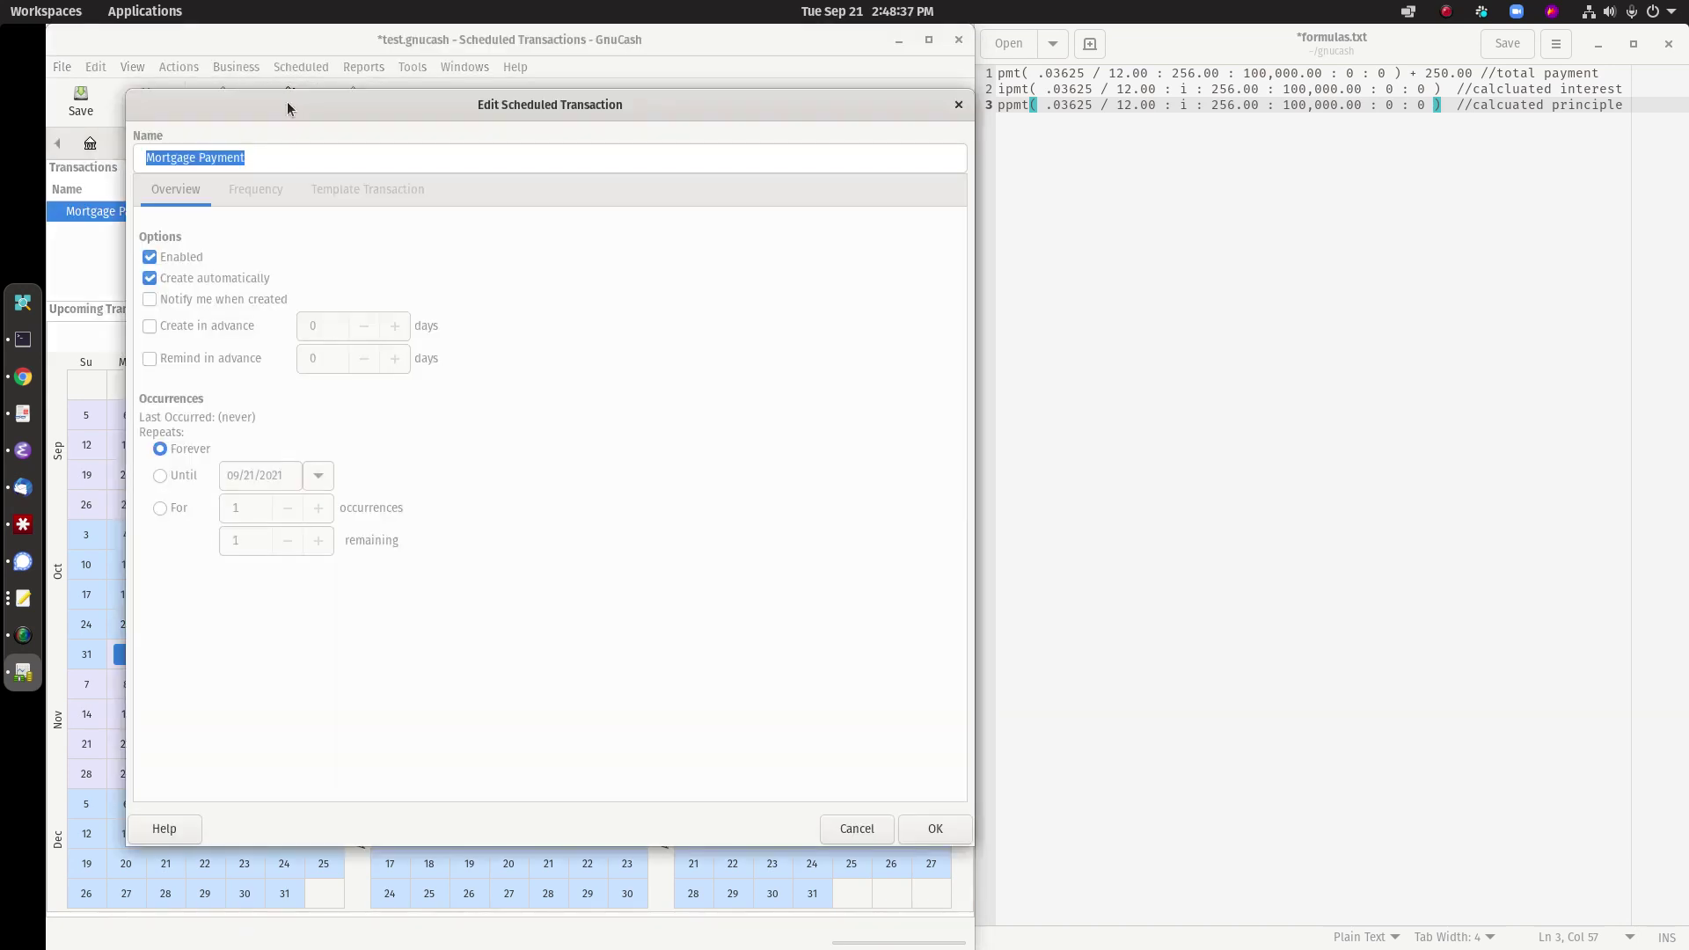
left_click(192, 329)
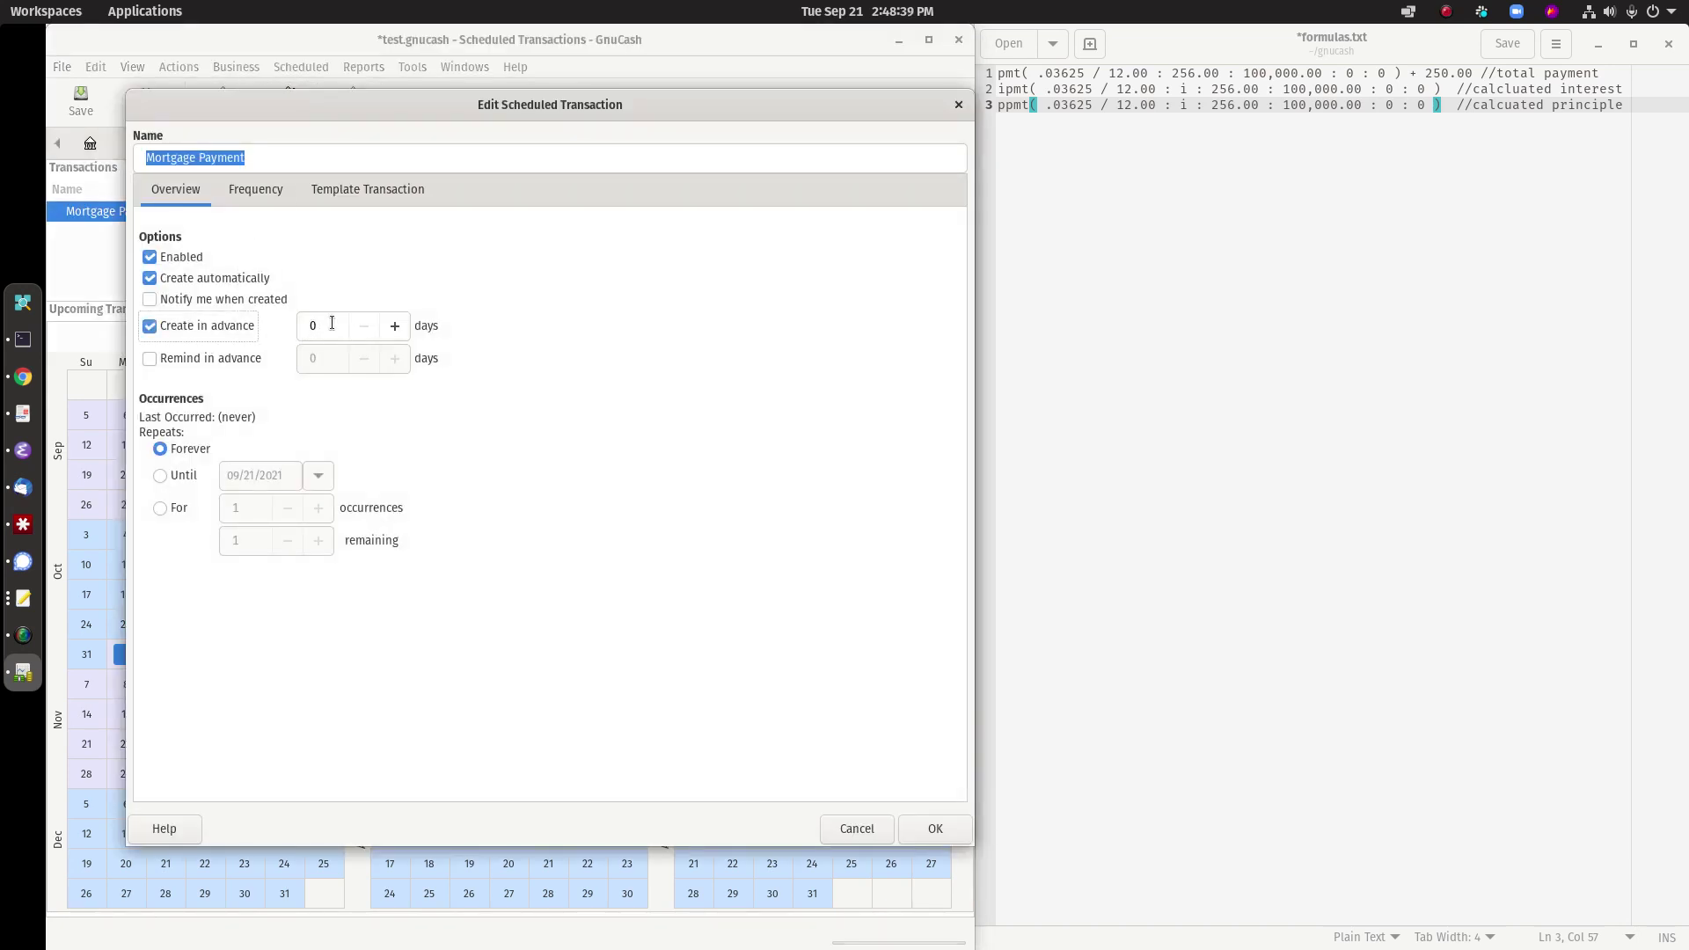
type("180")
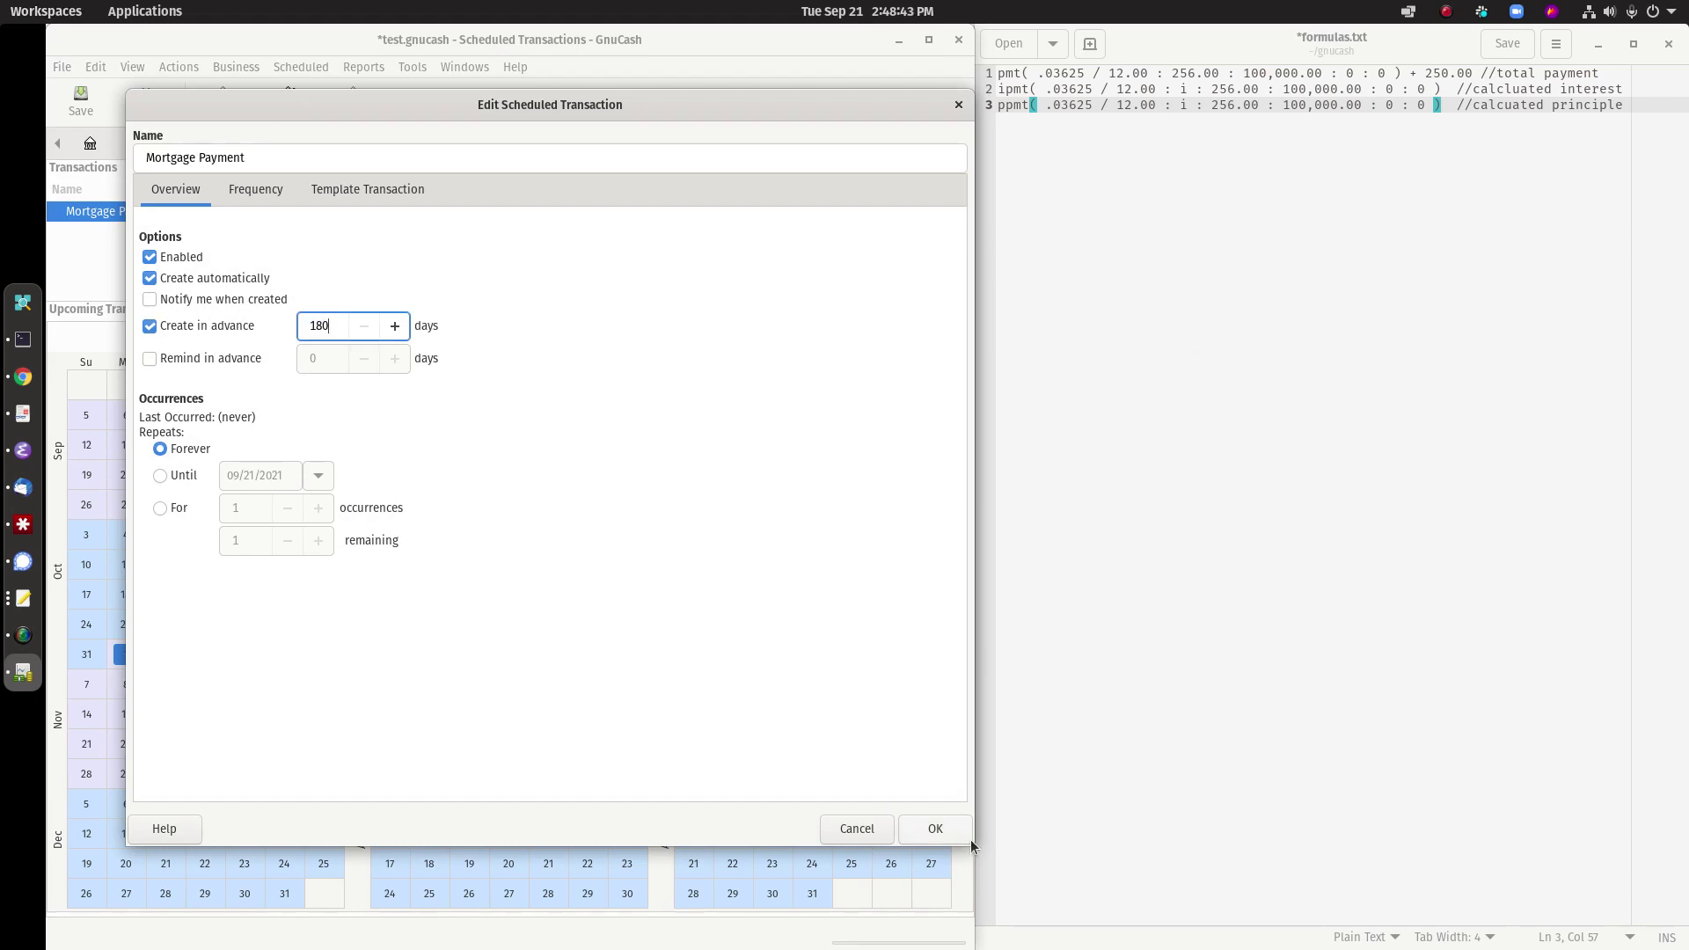
left_click(939, 831)
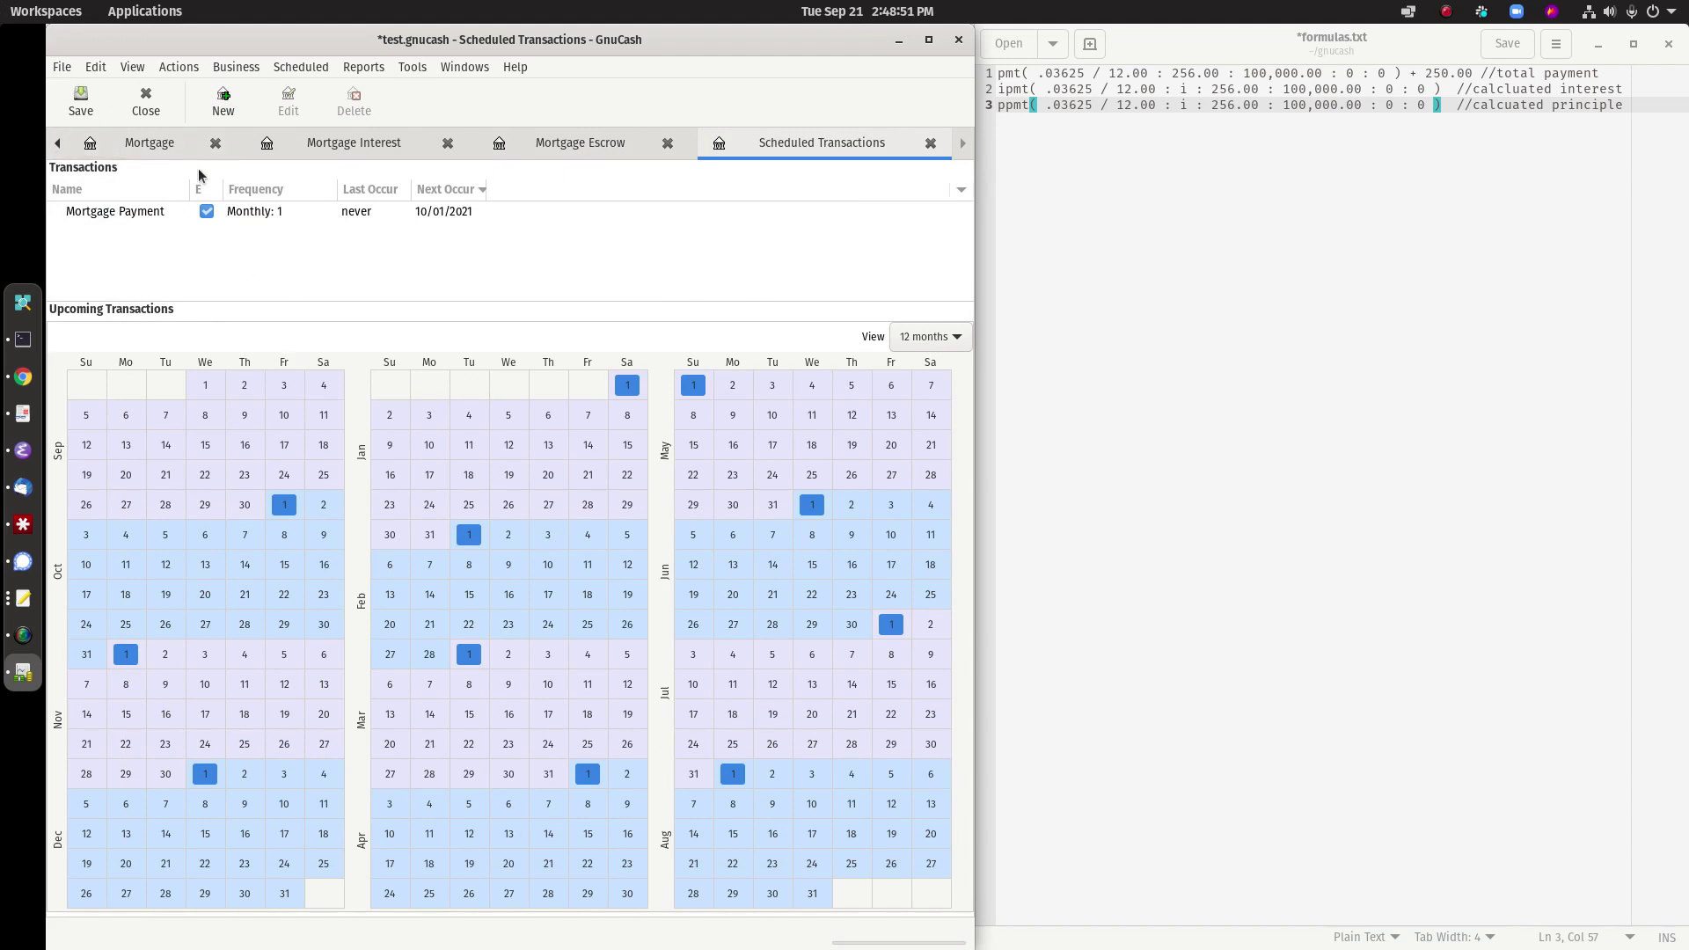
Save test.gnucash, quit and relaunch GnuCash to run the scheduled transactions, and dismiss the creation notice.
left_click(69, 103)
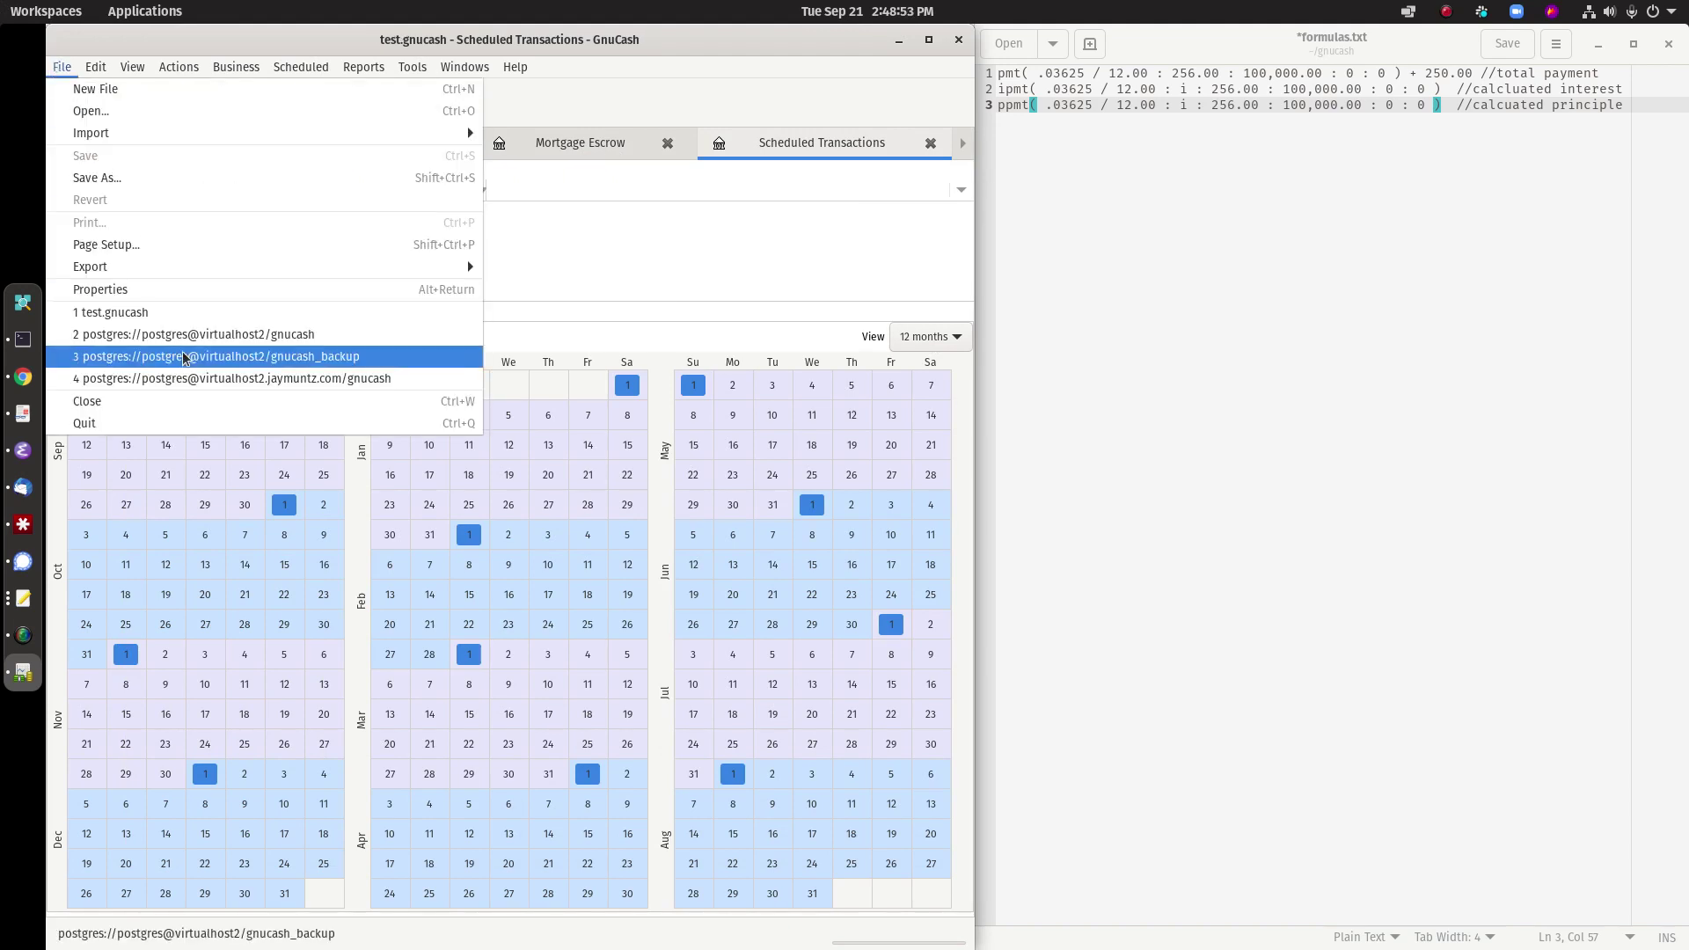
left_click(96, 423)
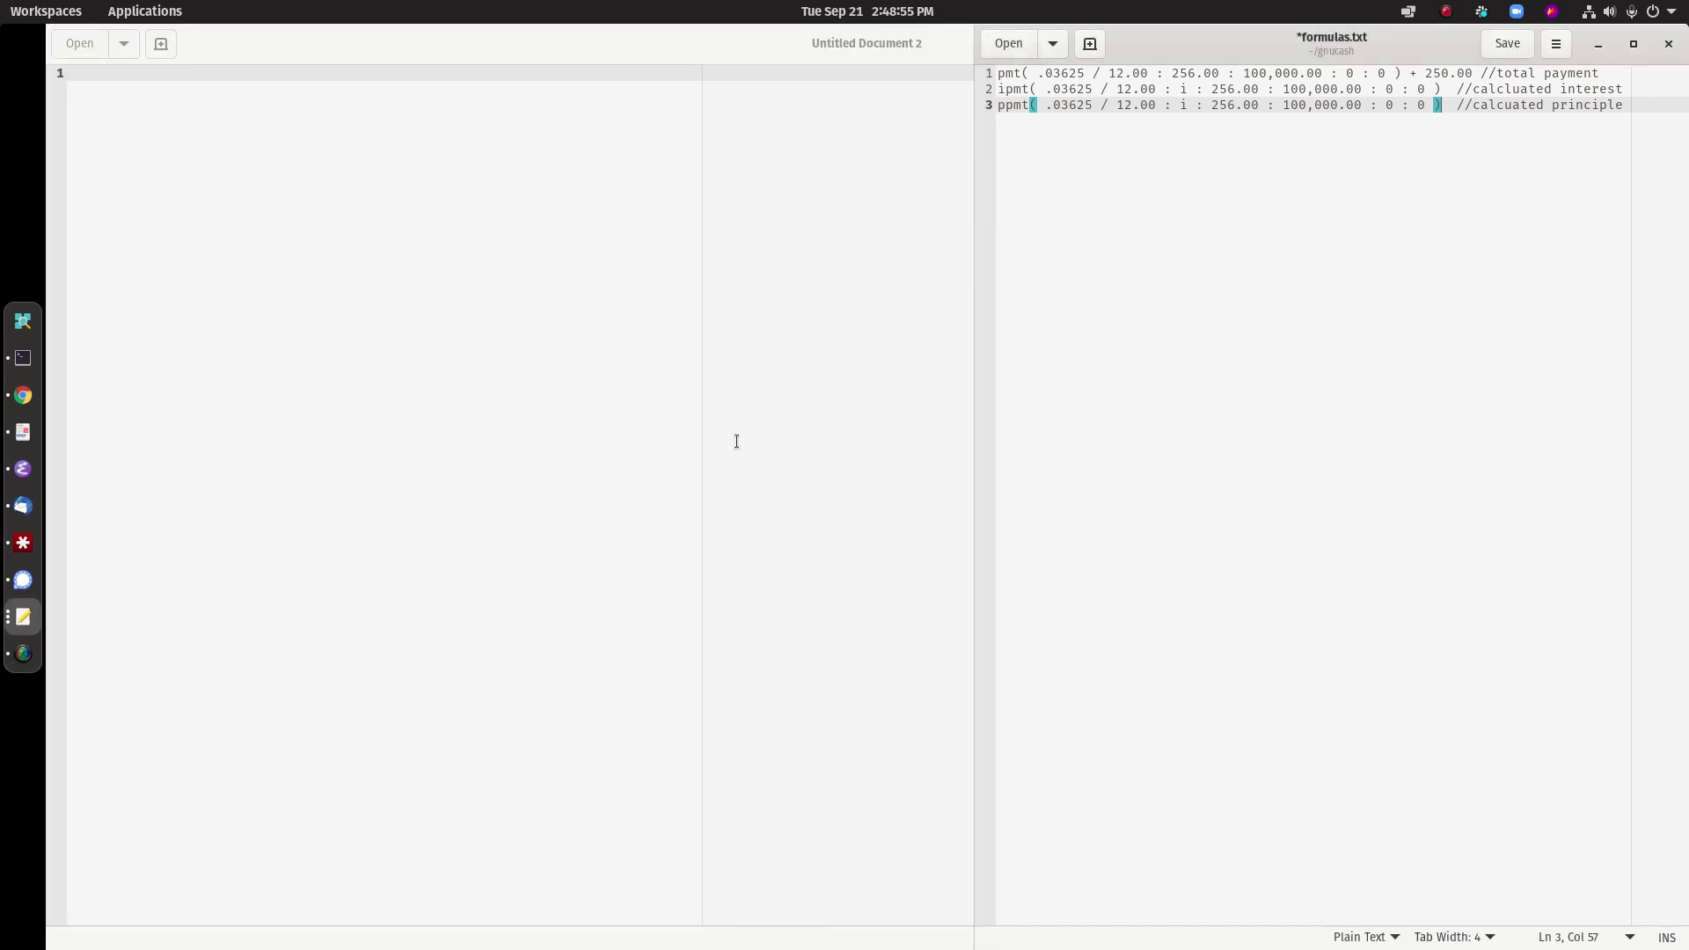
key("ctrl+space")
type("gnuc")
key("Return")
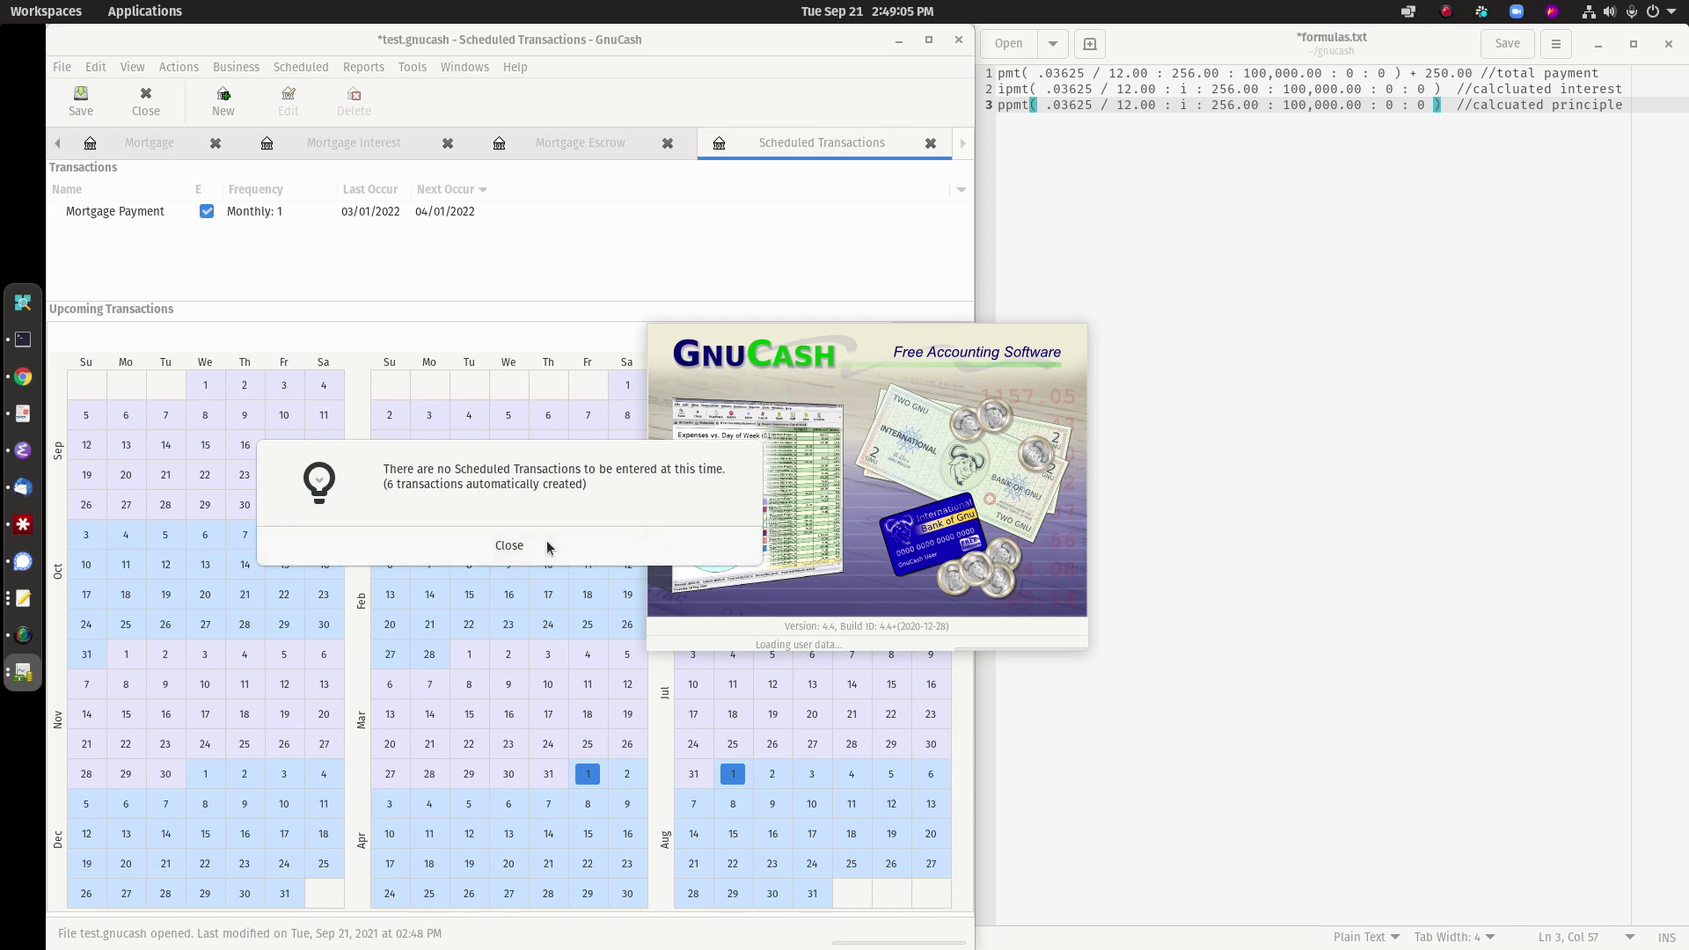
left_click(504, 545)
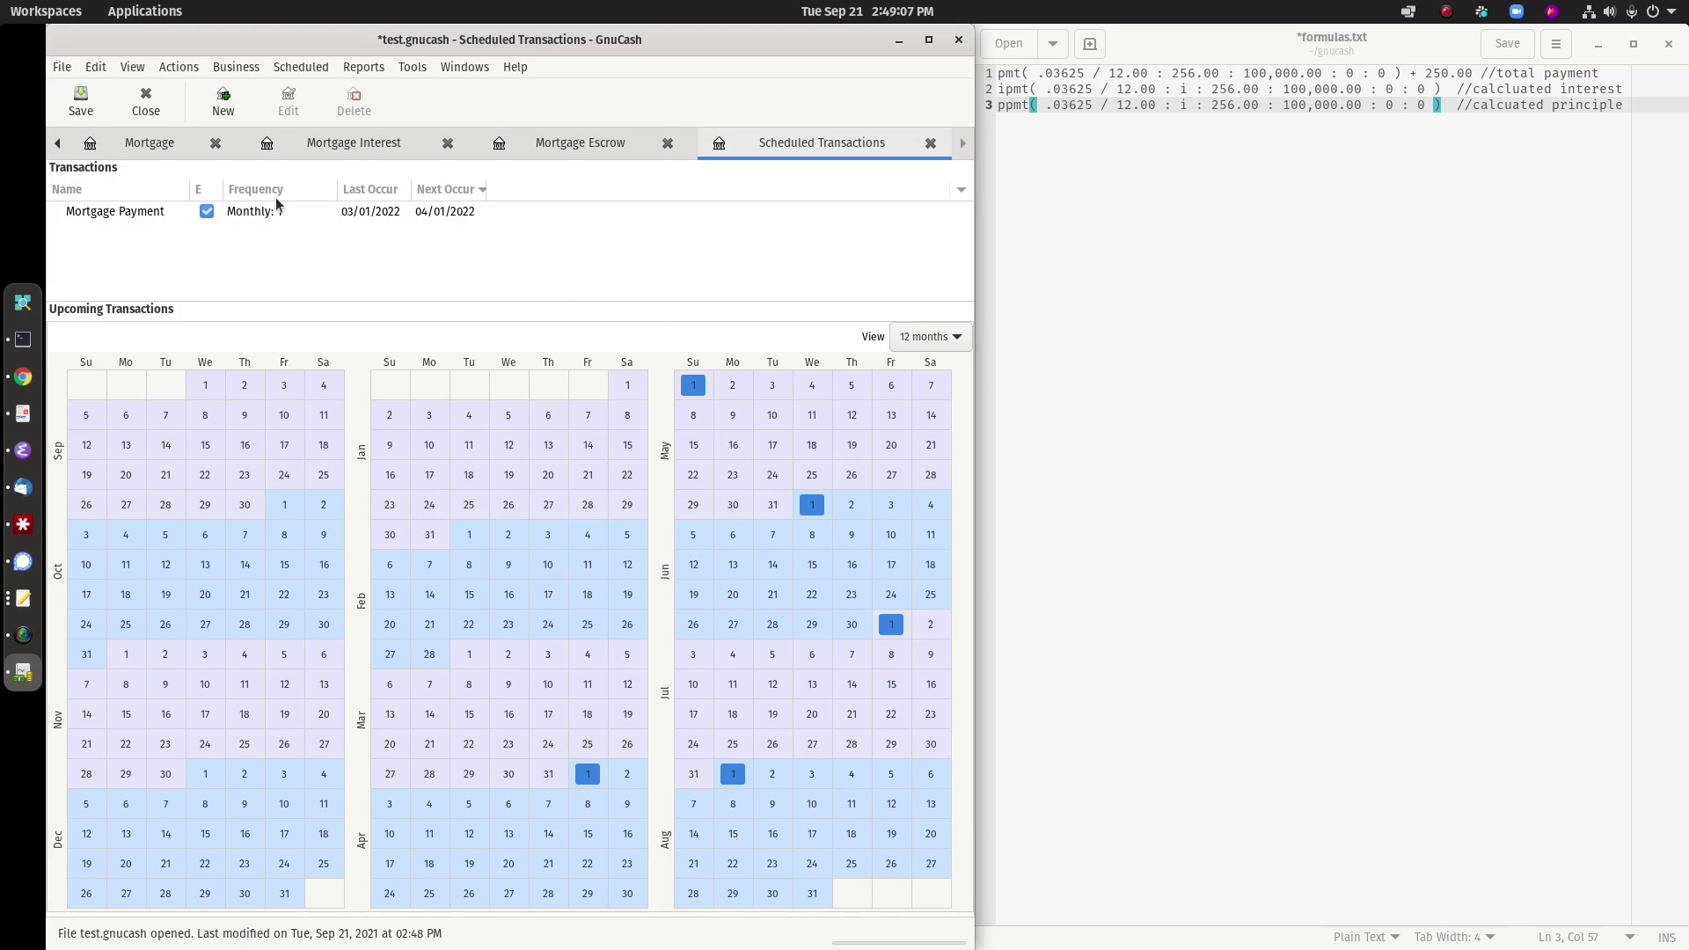
Return to the Checking Account register to check its transactions.
left_click(58, 144)
left_click(58, 145)
left_click(58, 144)
left_click(59, 144)
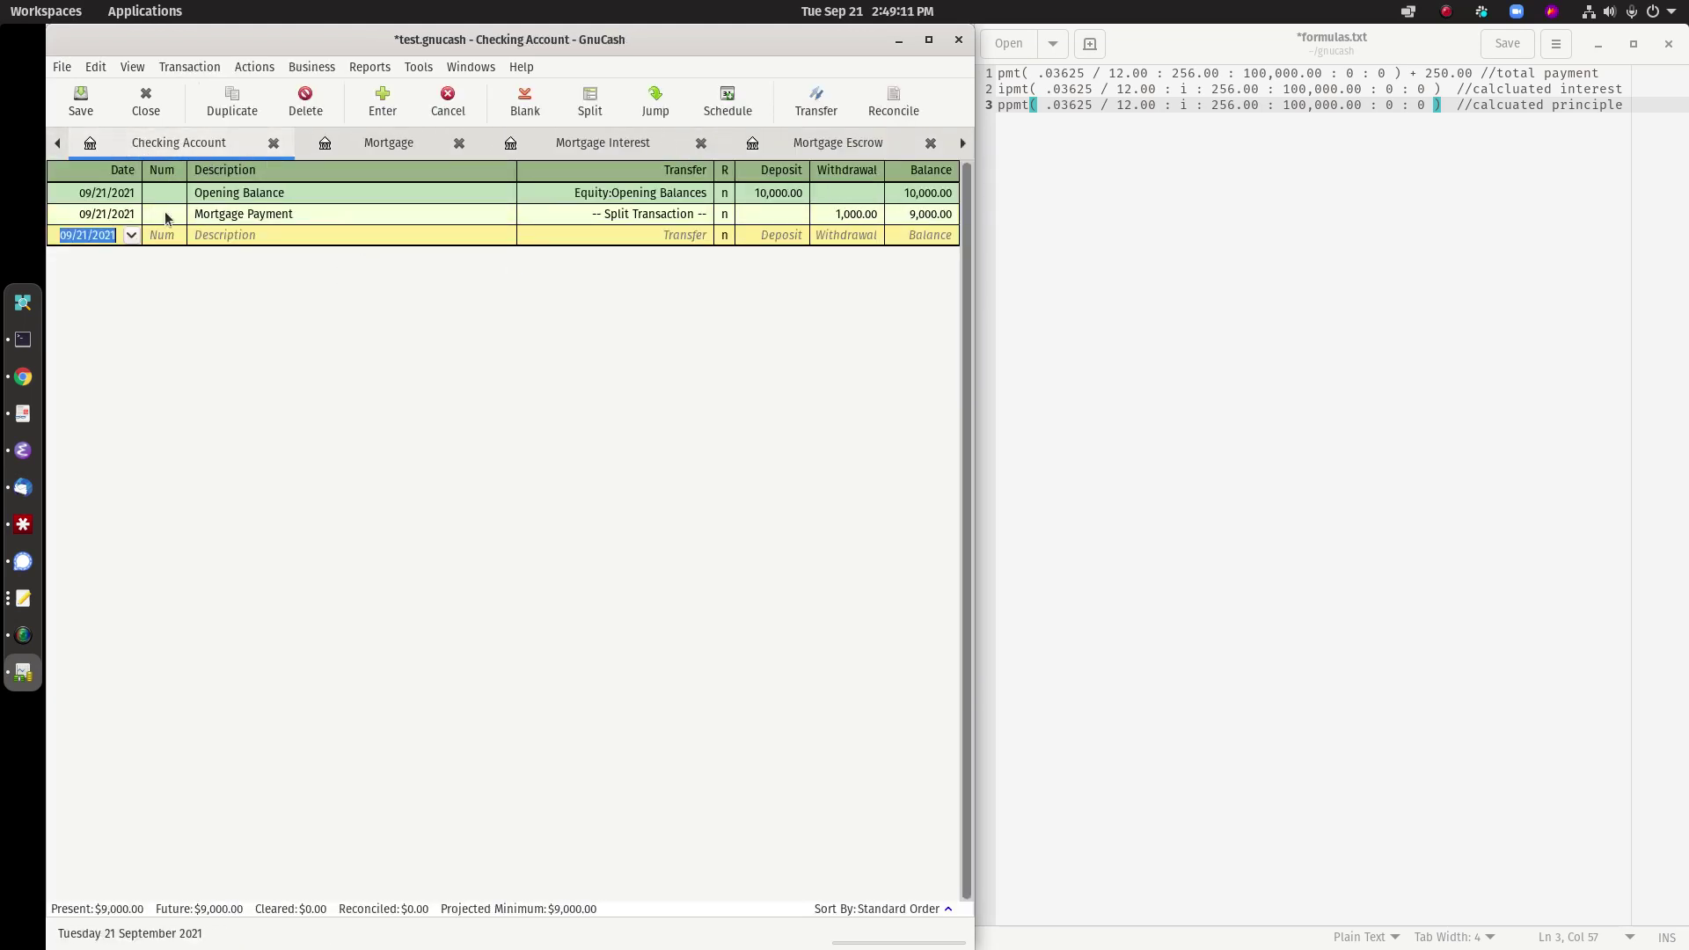
Quit GnuCash, saving the changes to test.gnucash, and relaunch it to generate the upcoming scheduled payments.
left_click(60, 68)
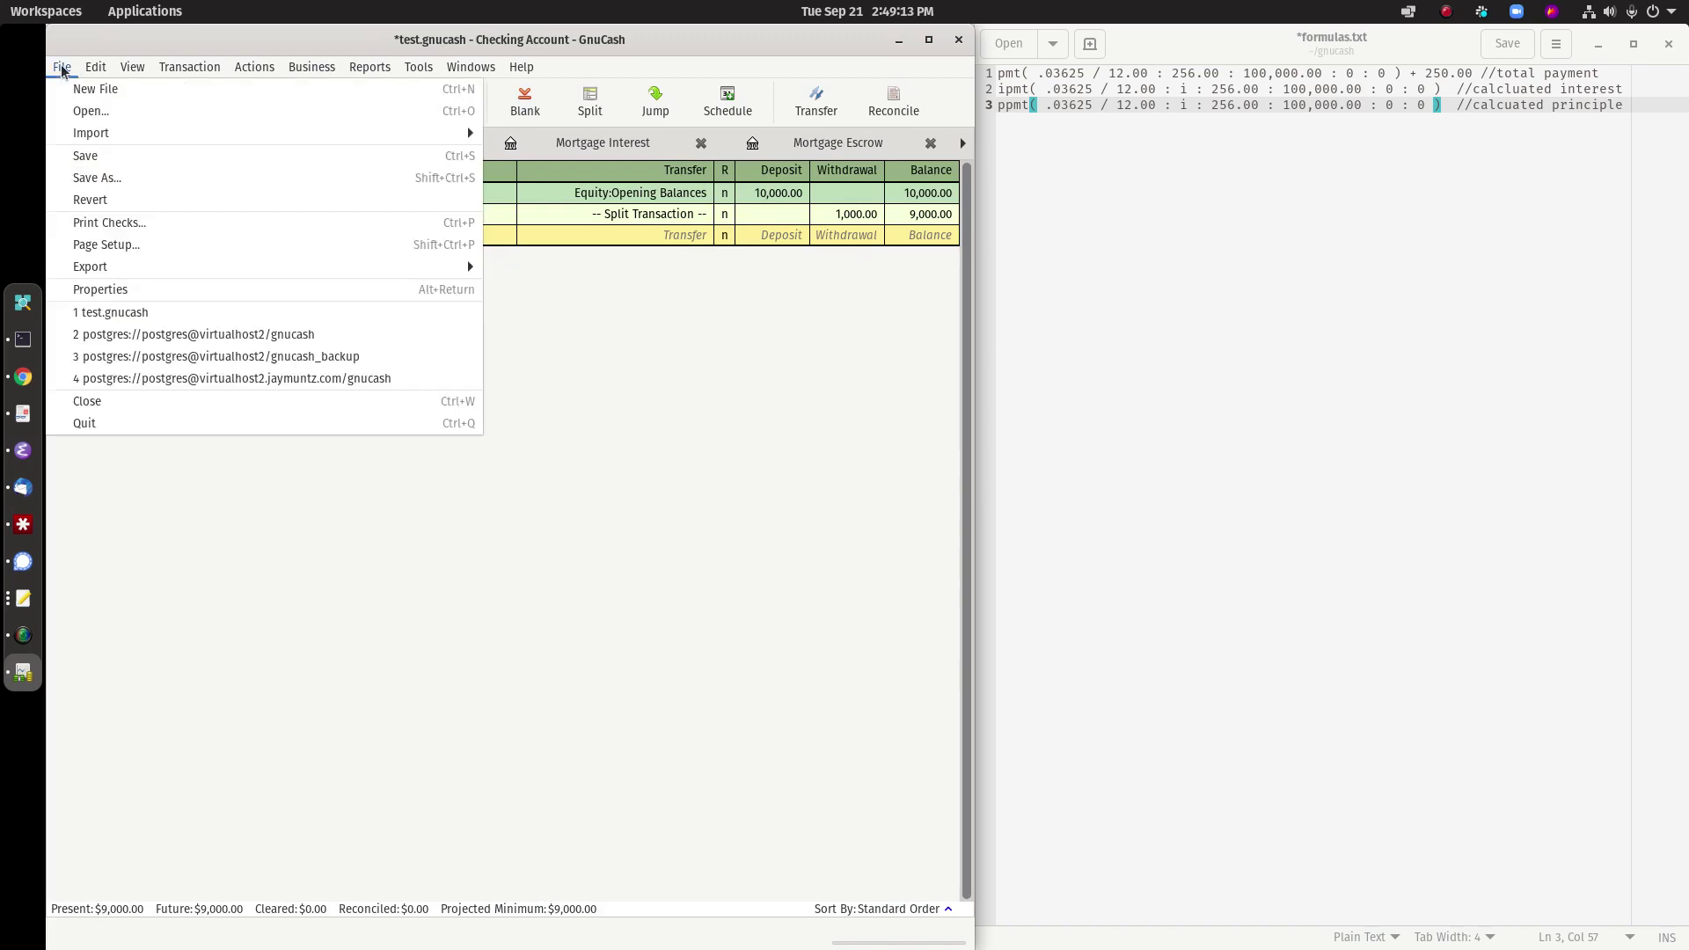
left_click(162, 431)
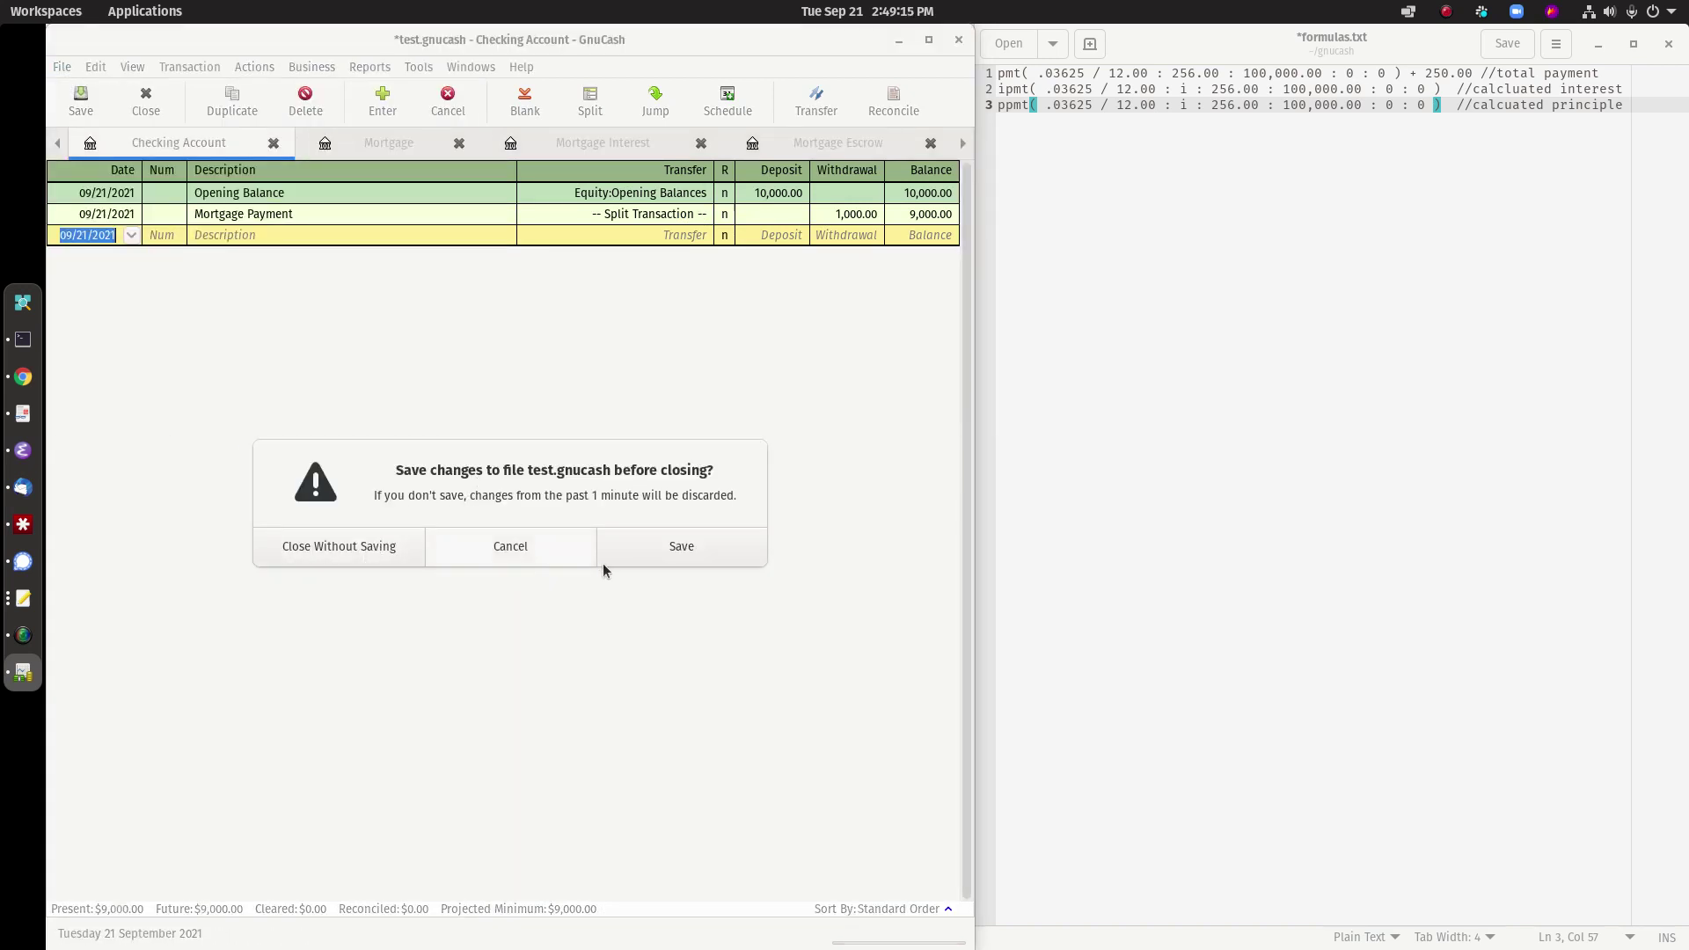
left_click(685, 556)
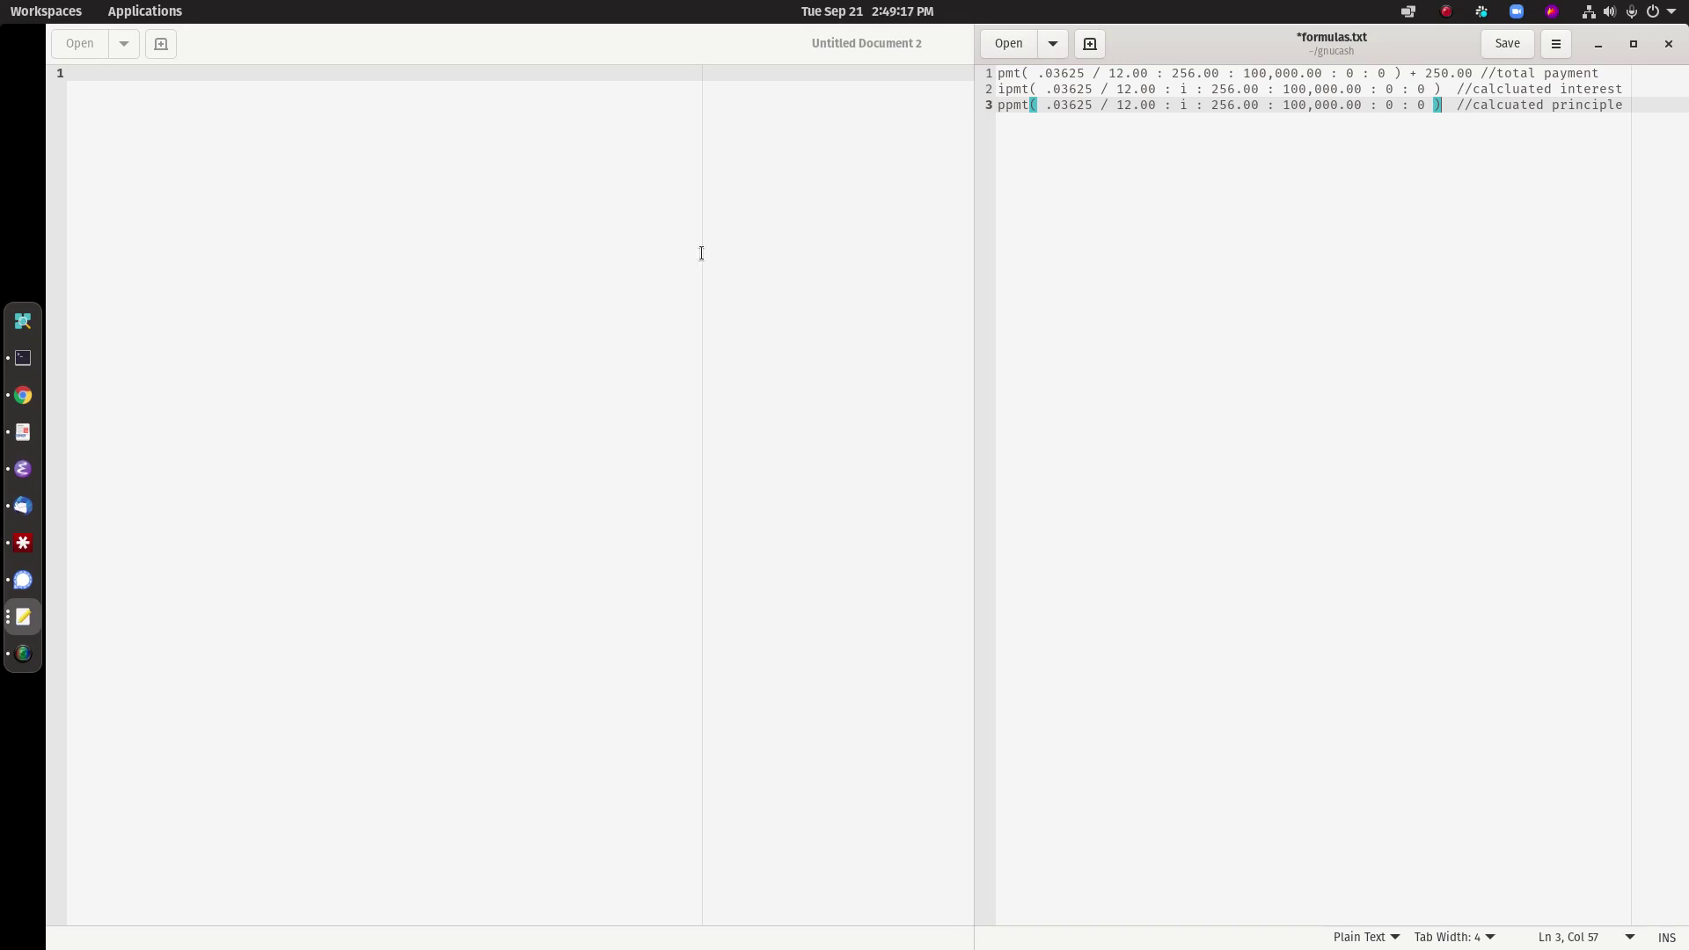
key("super")
type("gnuc")
key("Down")
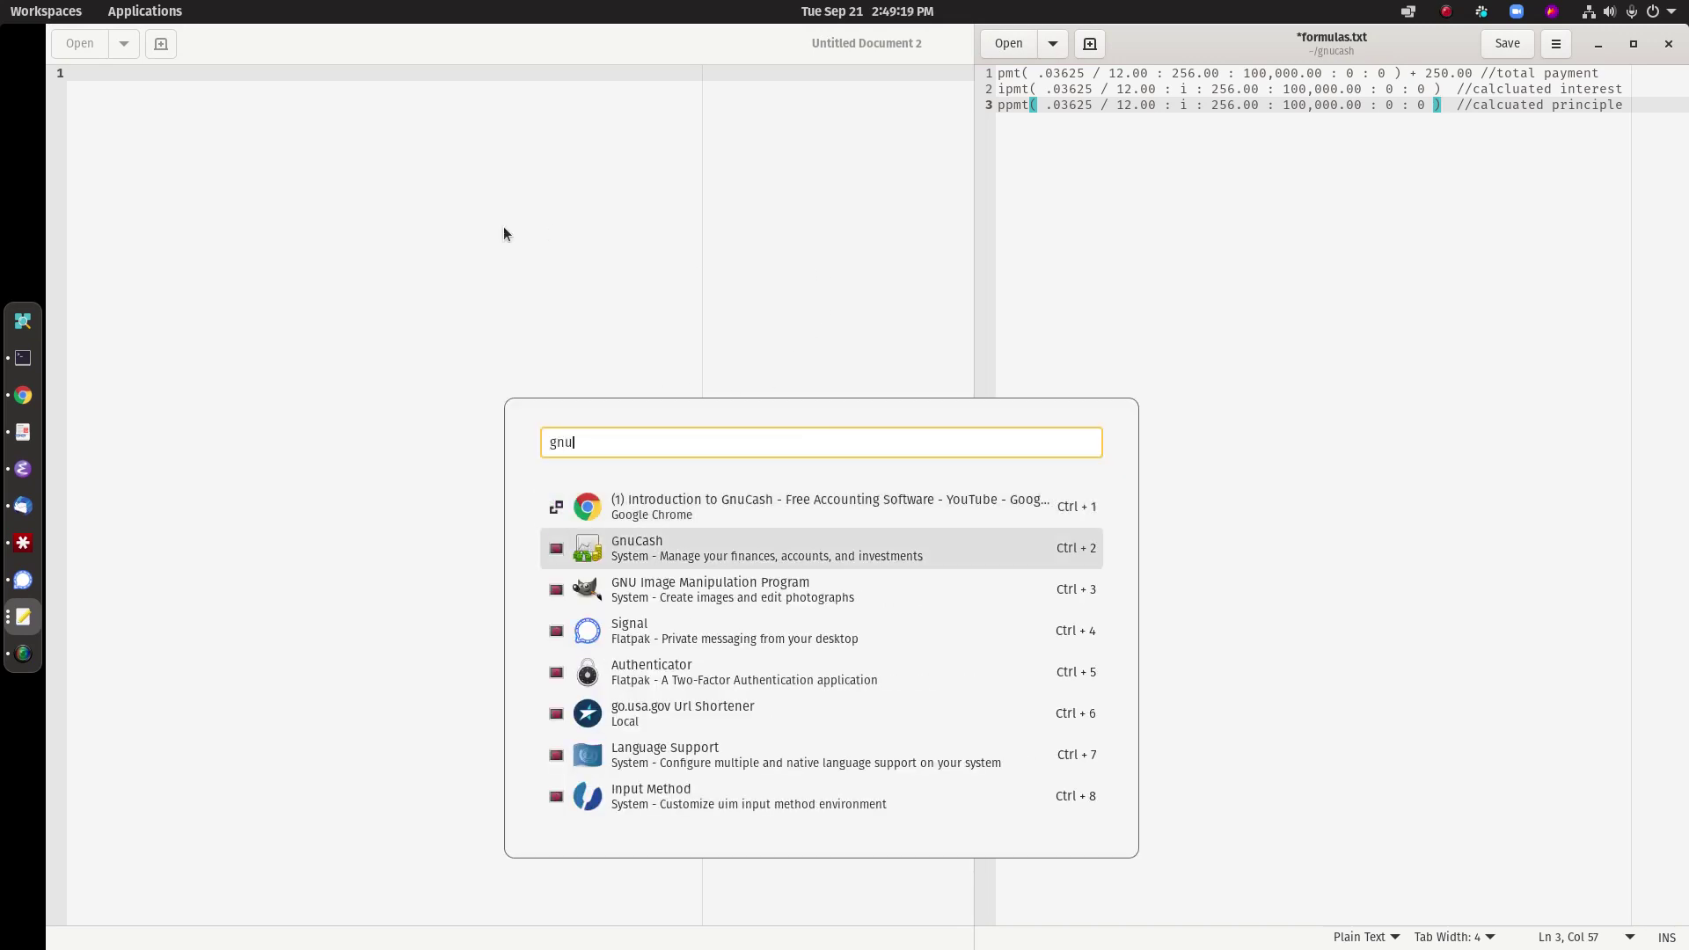
key("Return")
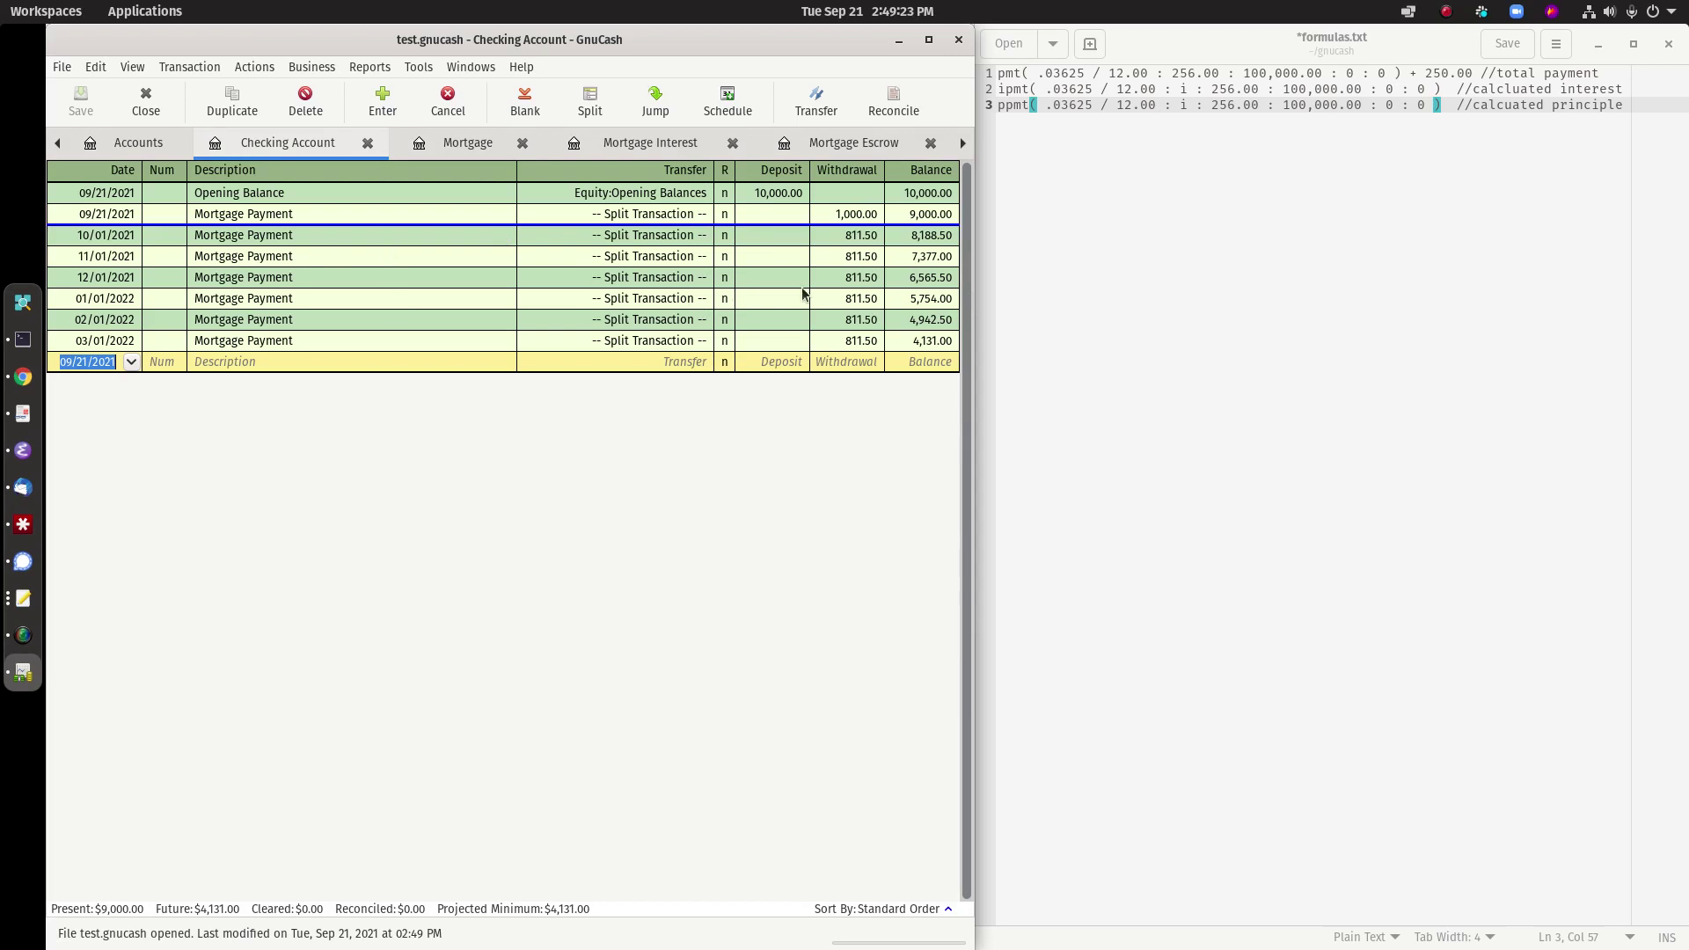
Delete the original 1,000.00 Mortgage Payment dated 09/21/2021 from the Checking Account register.
left_click(268, 214)
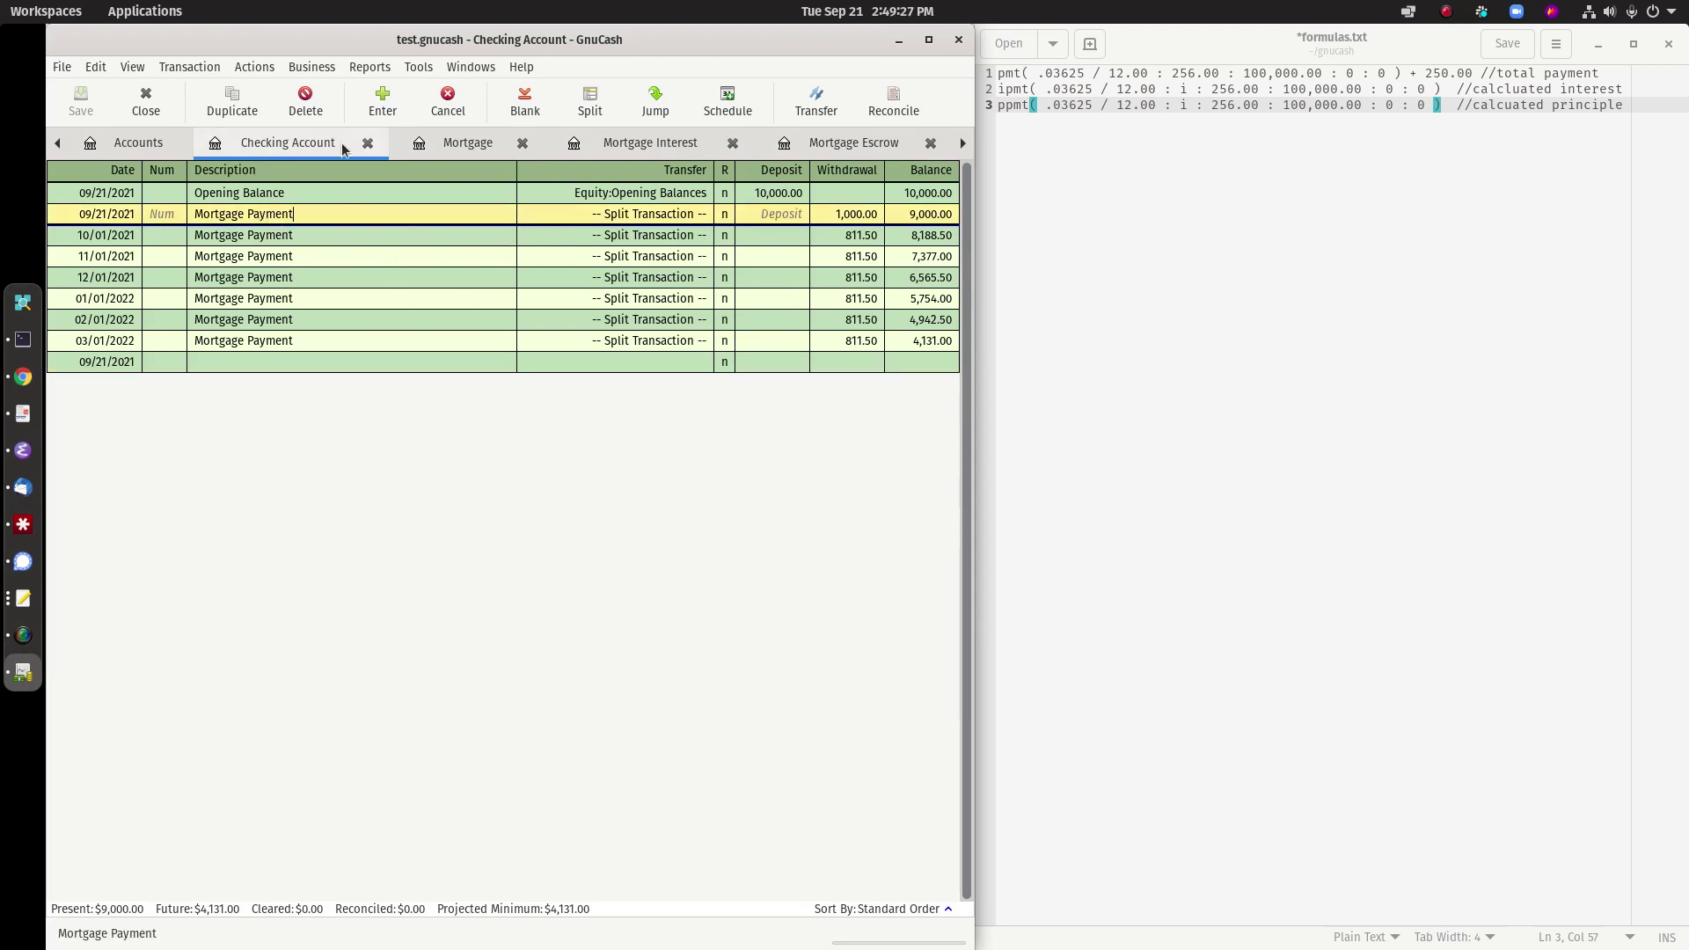
left_click(305, 98)
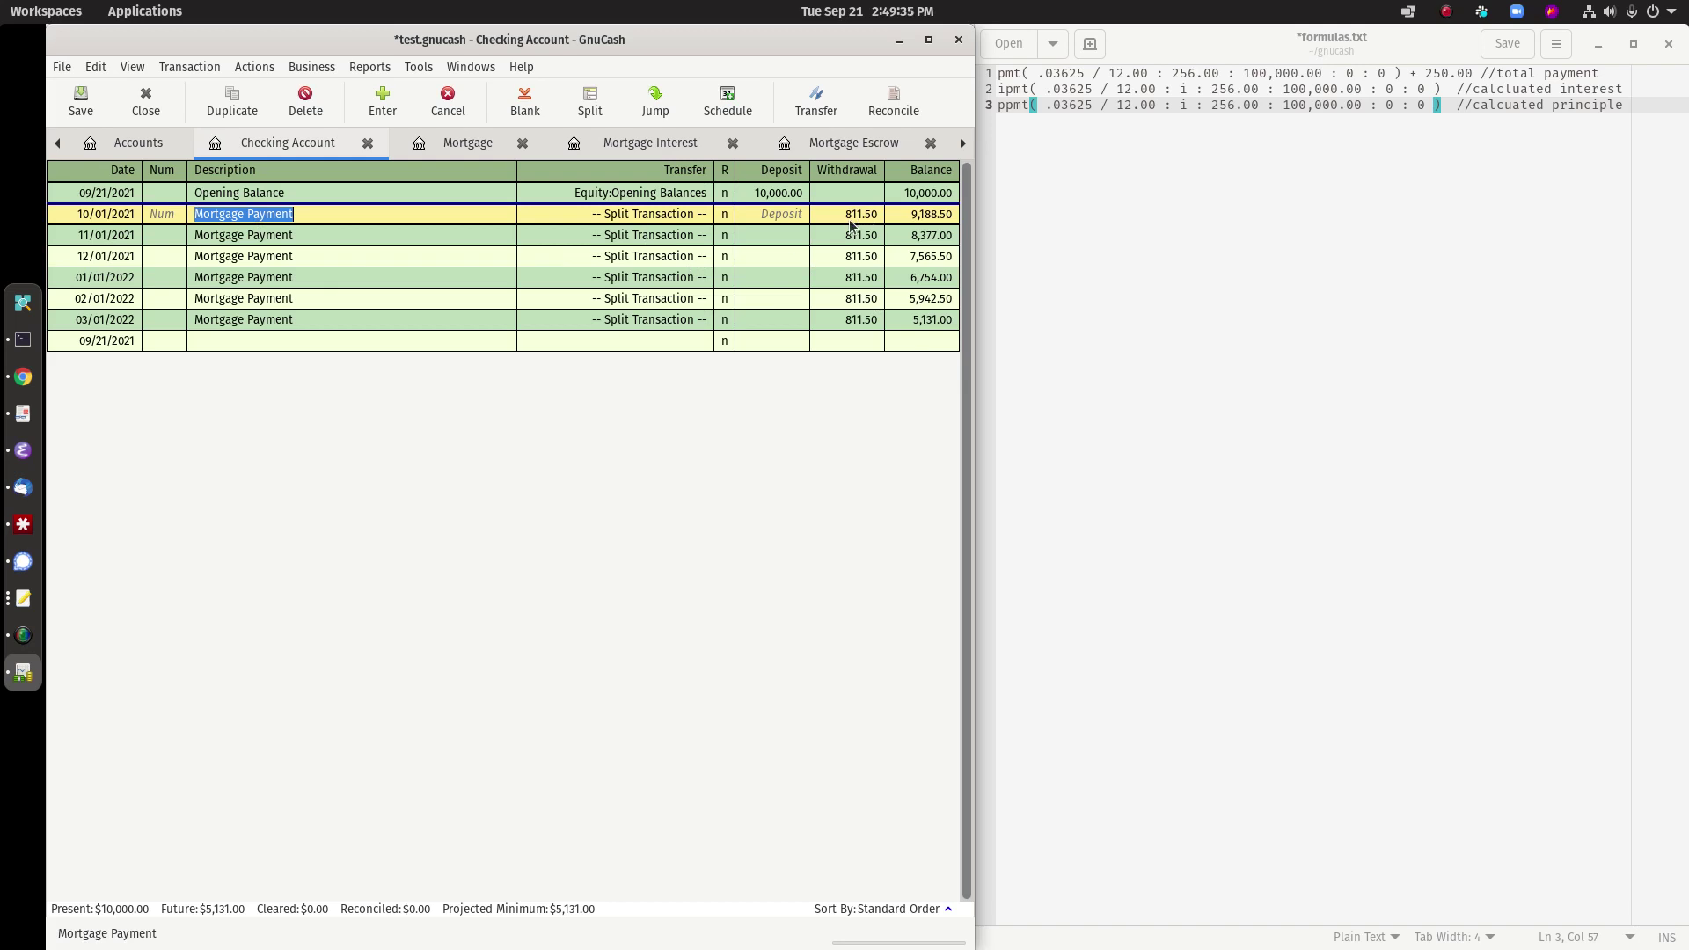
Expand the splits of the 10/01/2021 and 11/01/2021 Mortgage Payments to compare their principal, escrow and interest amounts.
left_click(644, 216)
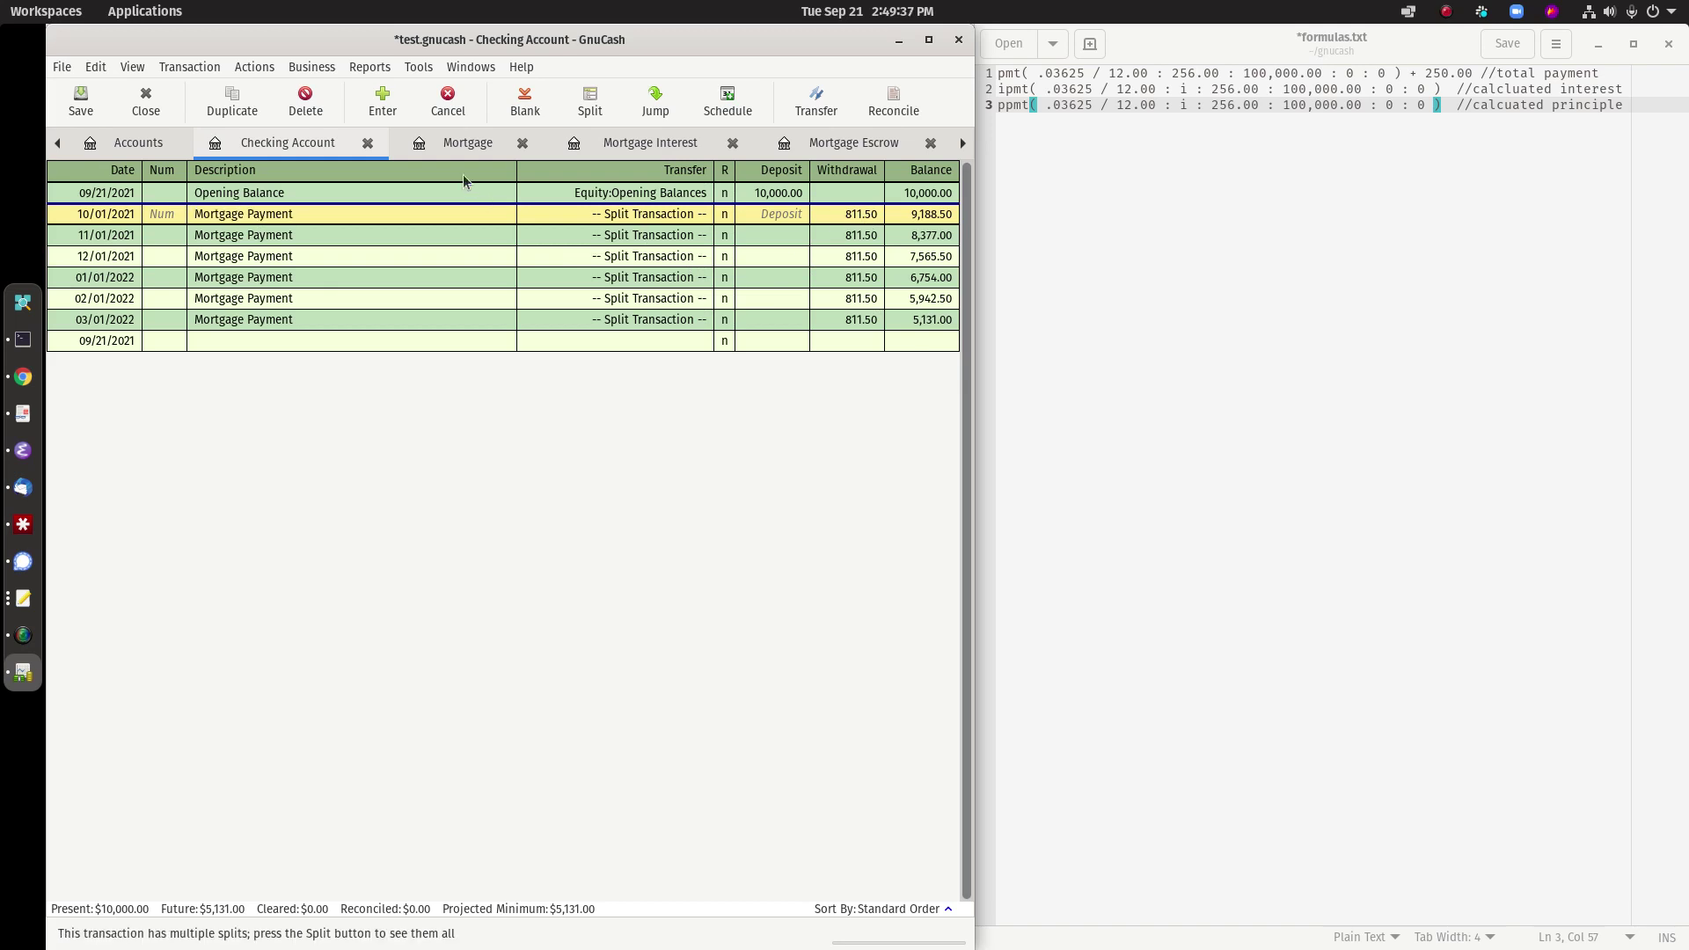
left_click(590, 101)
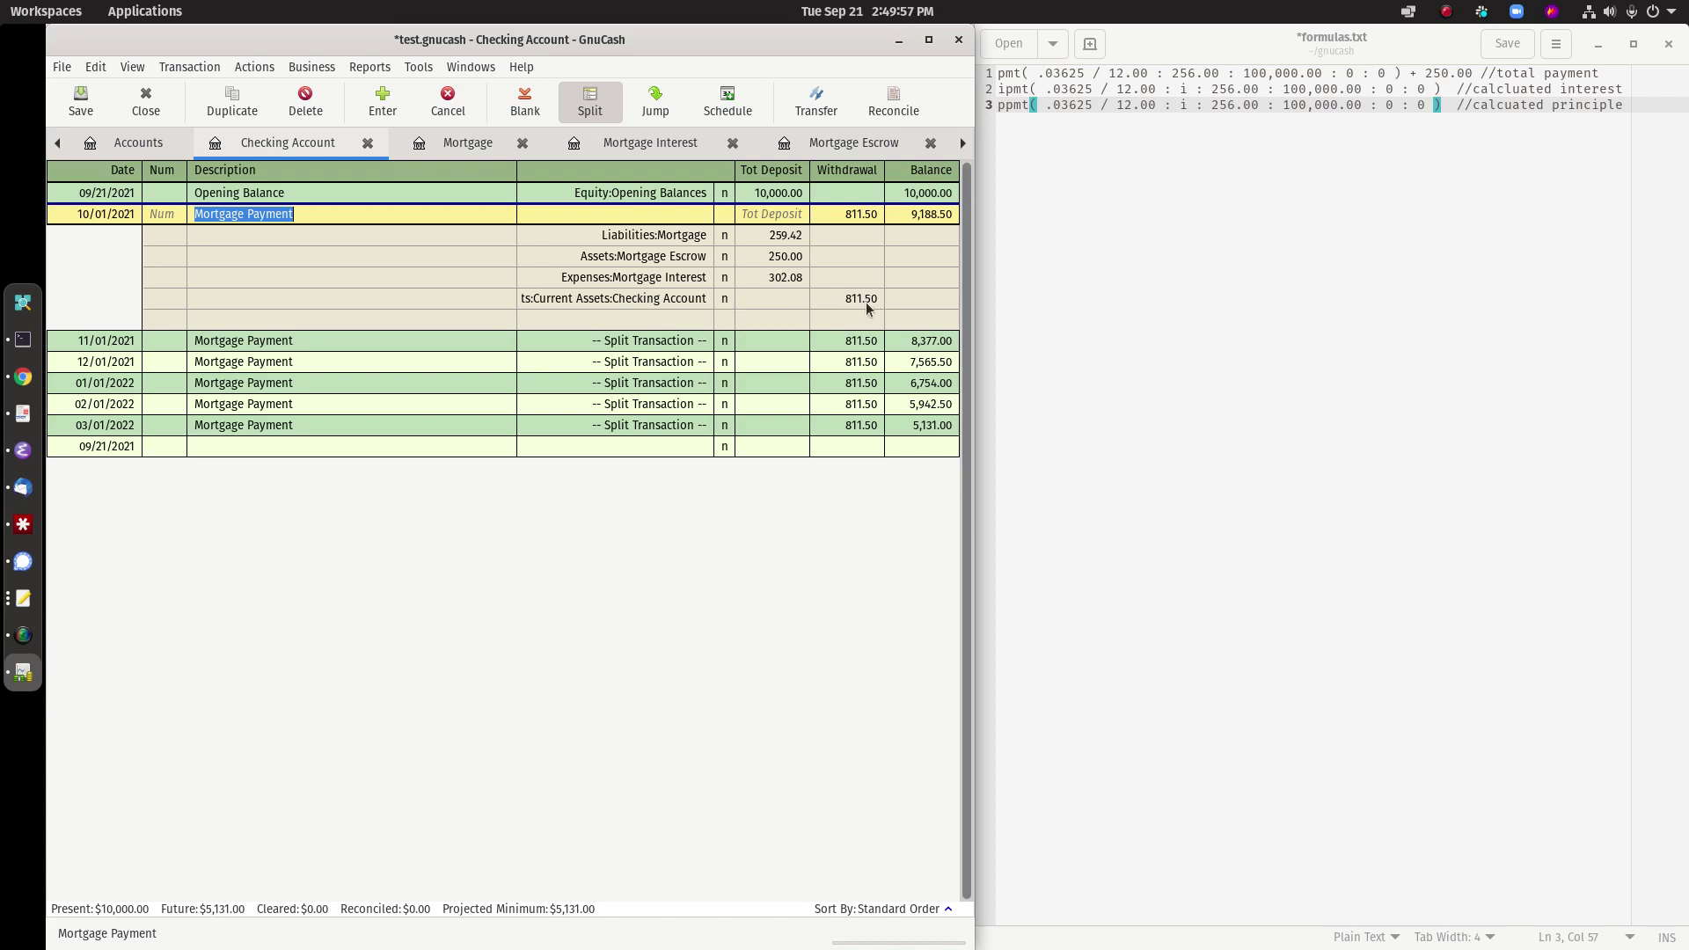
left_click(656, 340)
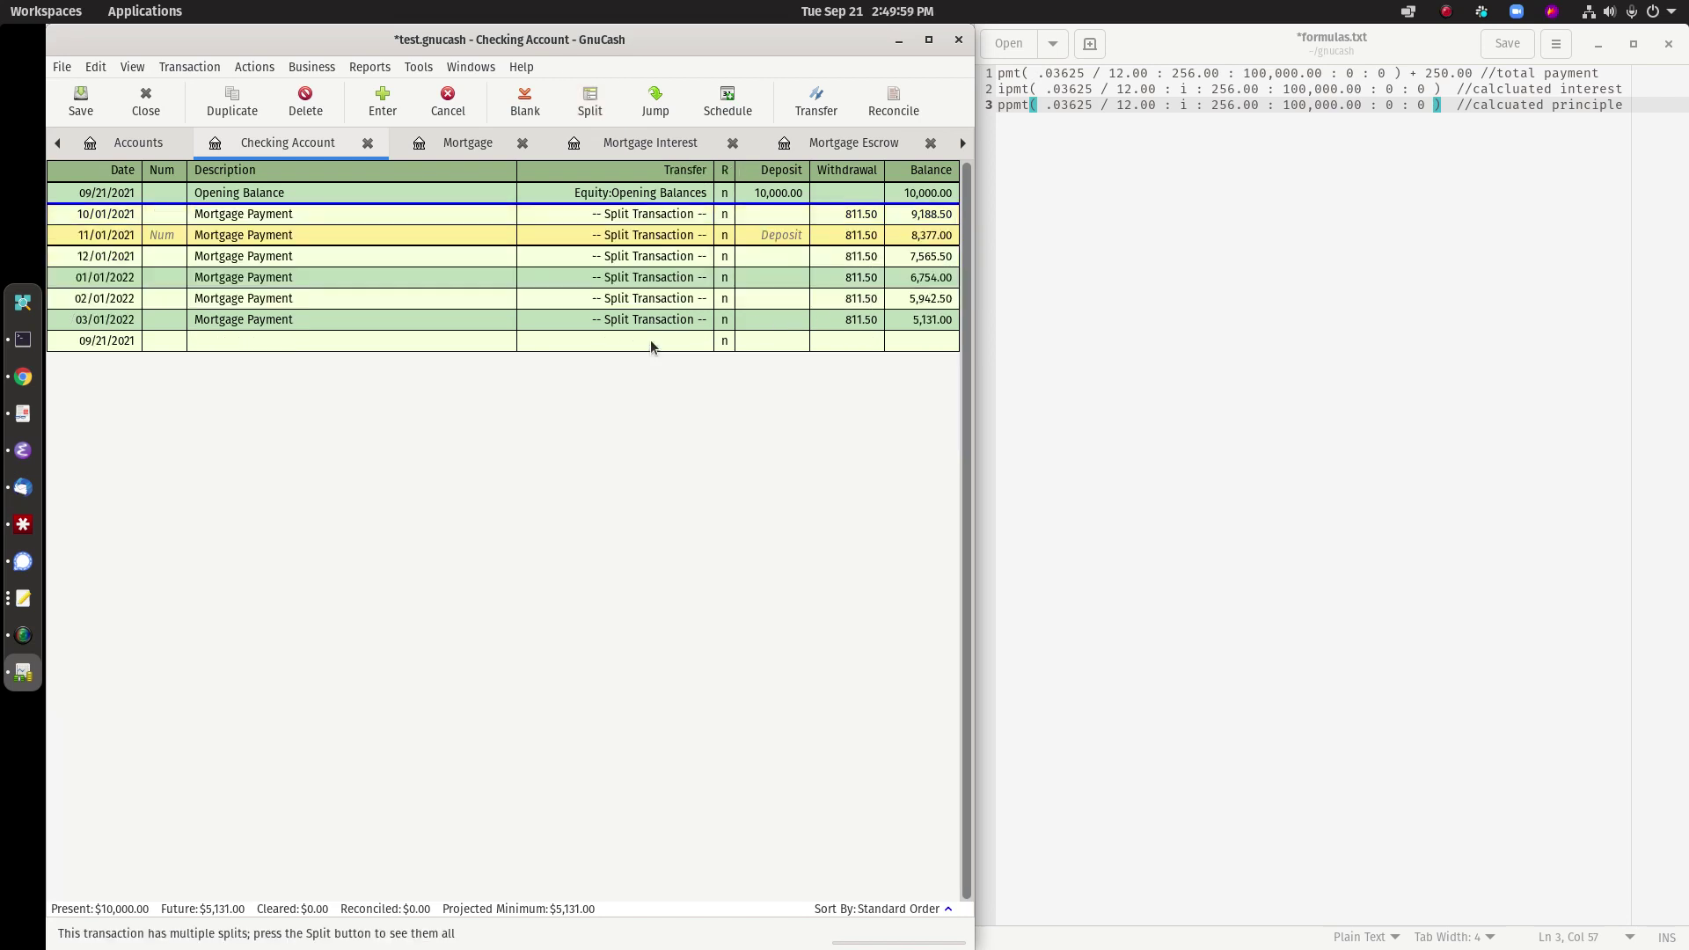
left_click(589, 104)
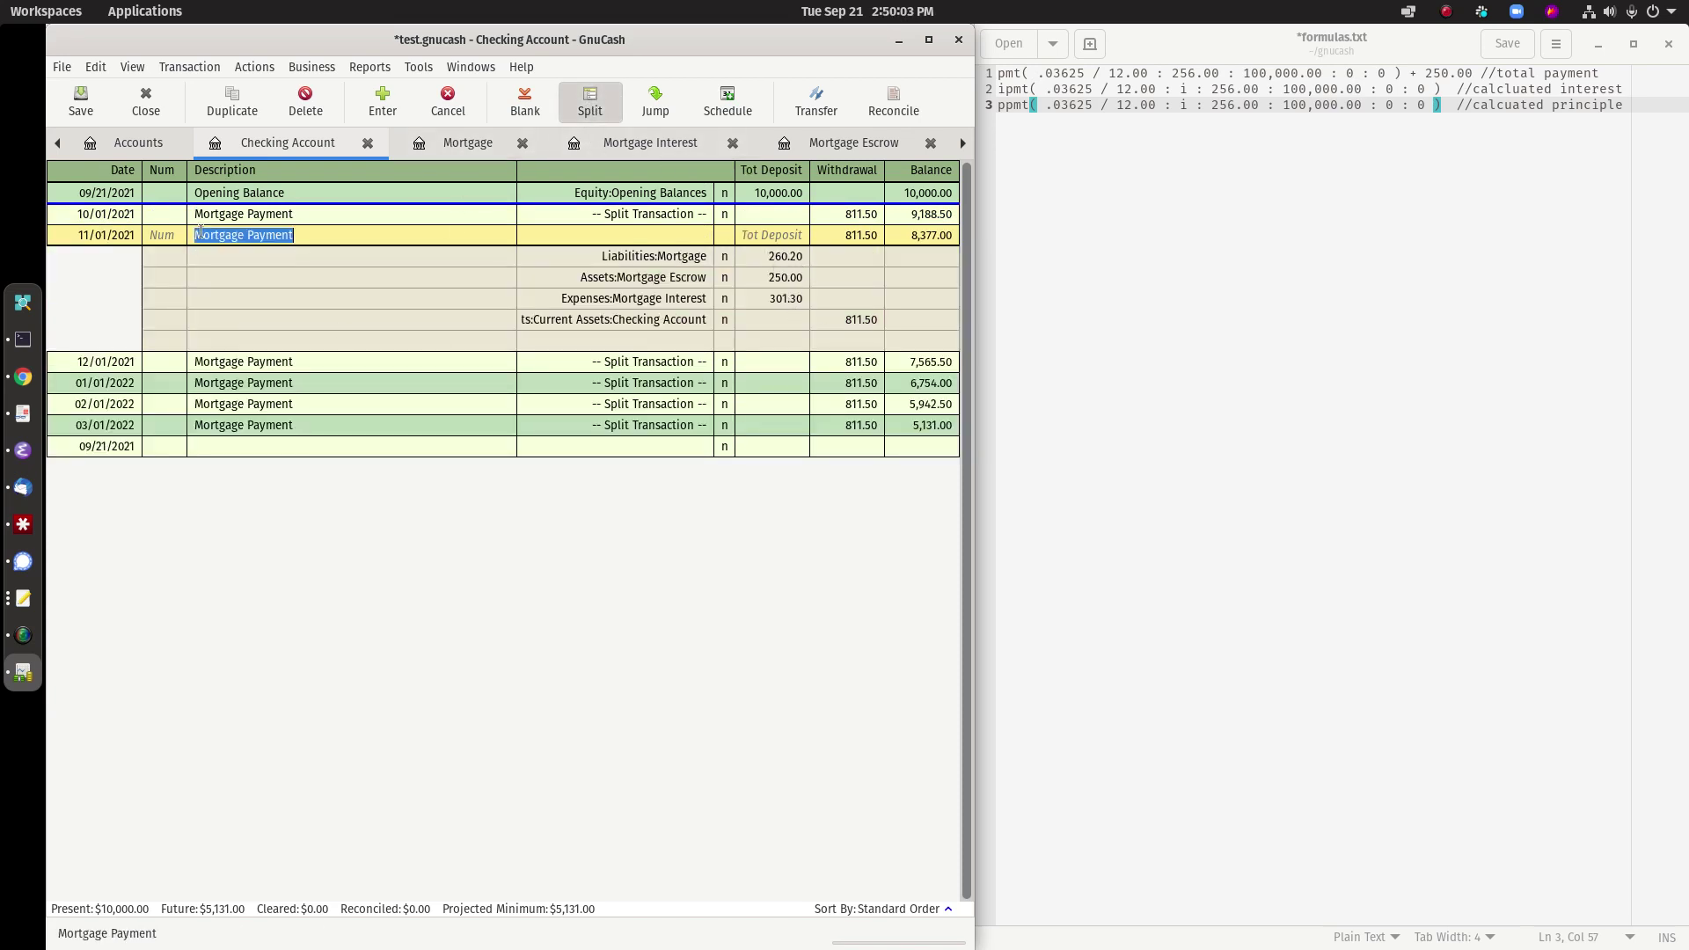
Review the generated payments in the Mortgage, Mortgage Interest and Mortgage Escrow registers, and check the totals in the account list.
left_click(459, 144)
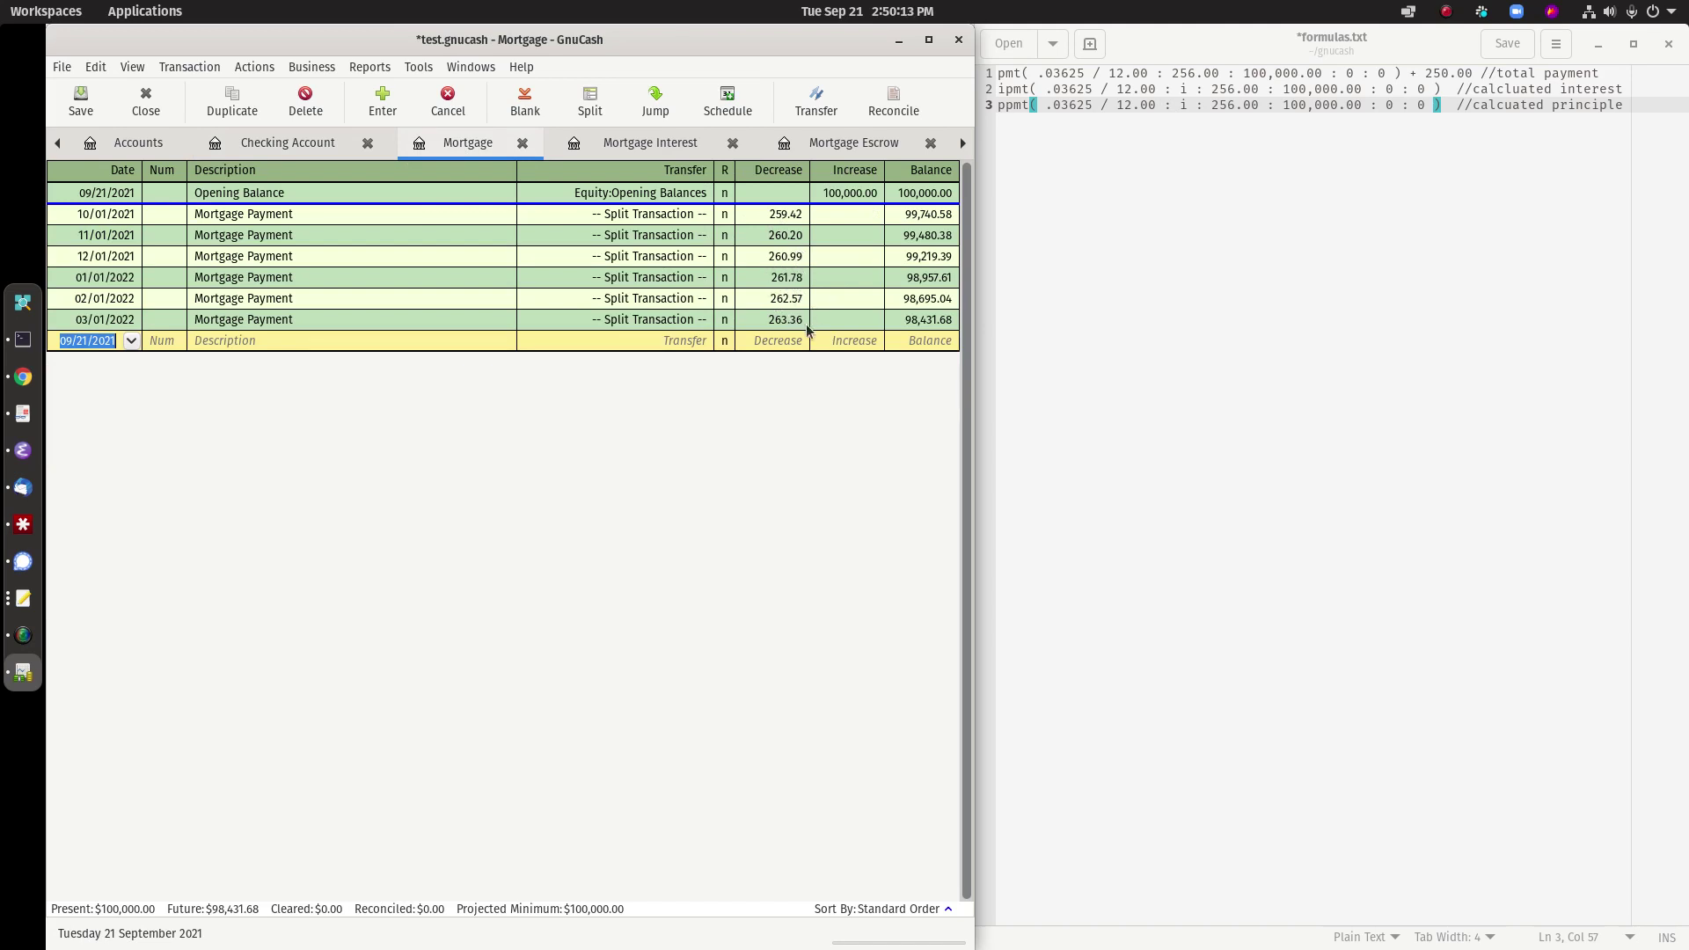
left_click(633, 143)
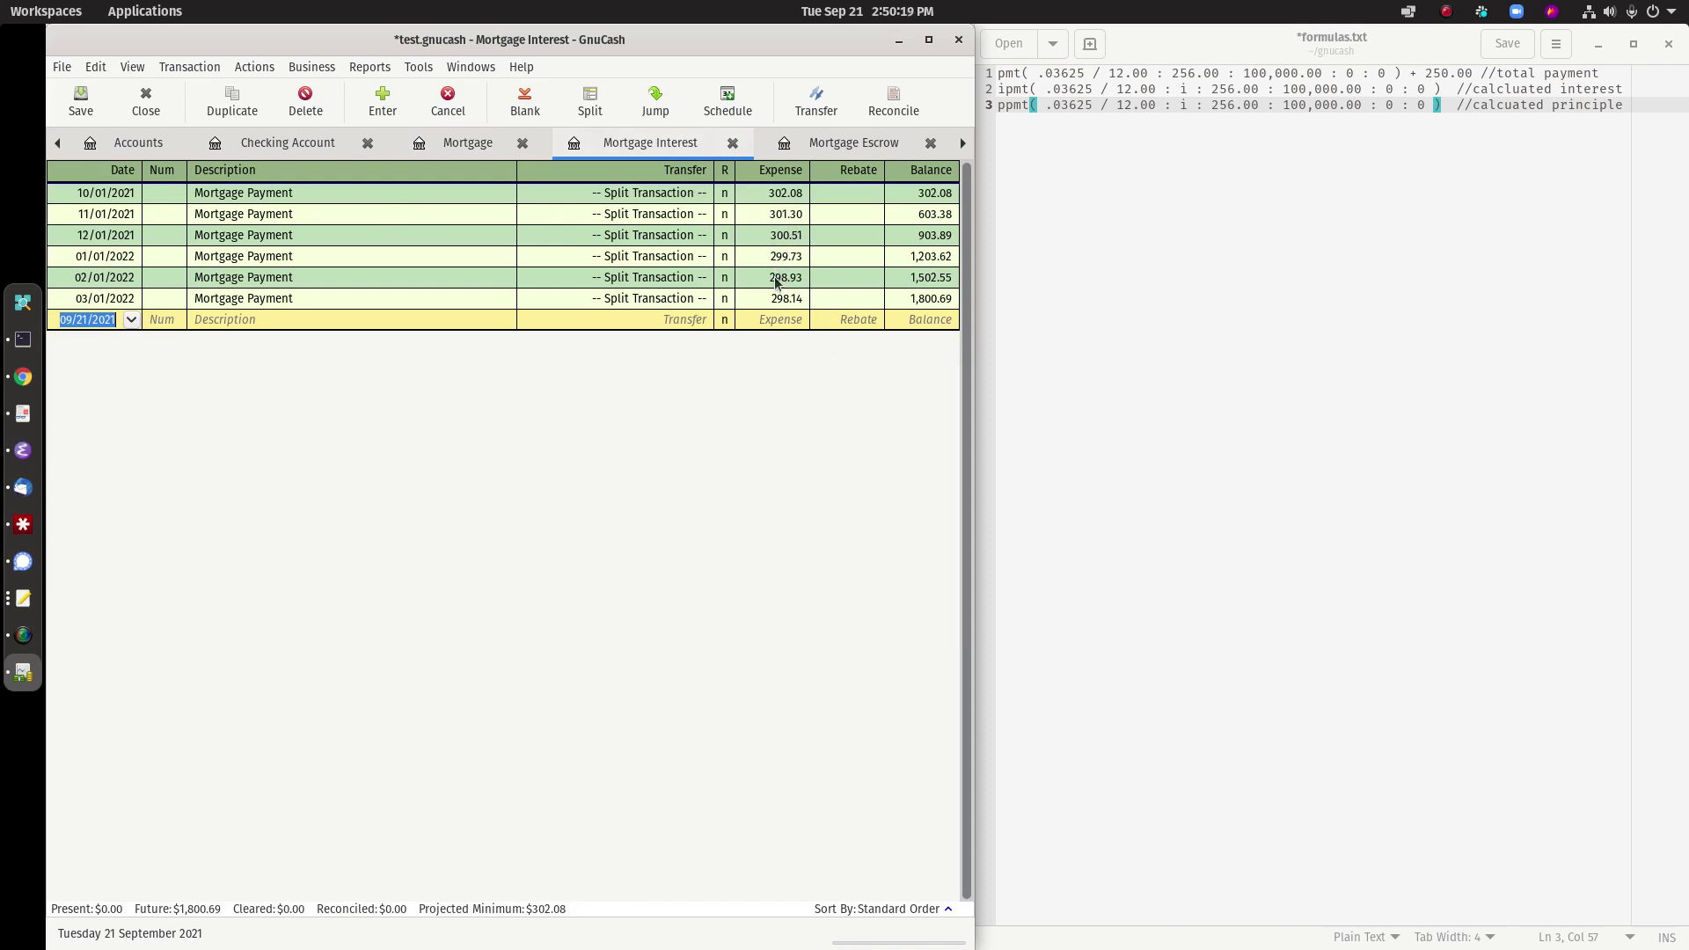
left_click(841, 146)
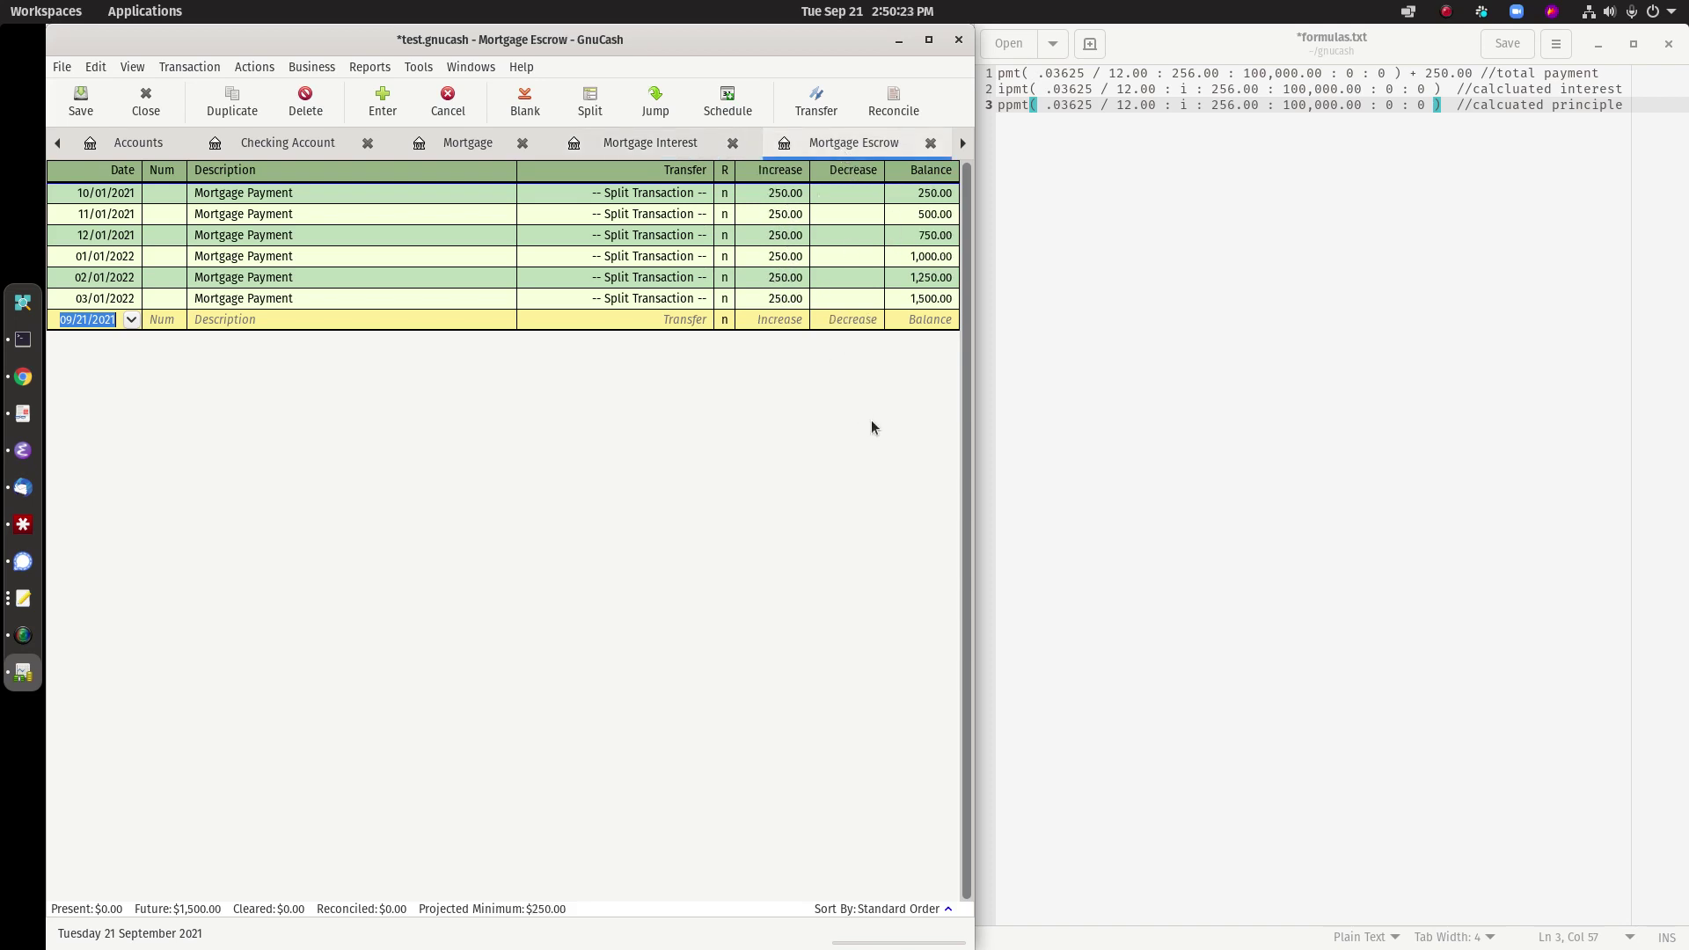
left_click(123, 148)
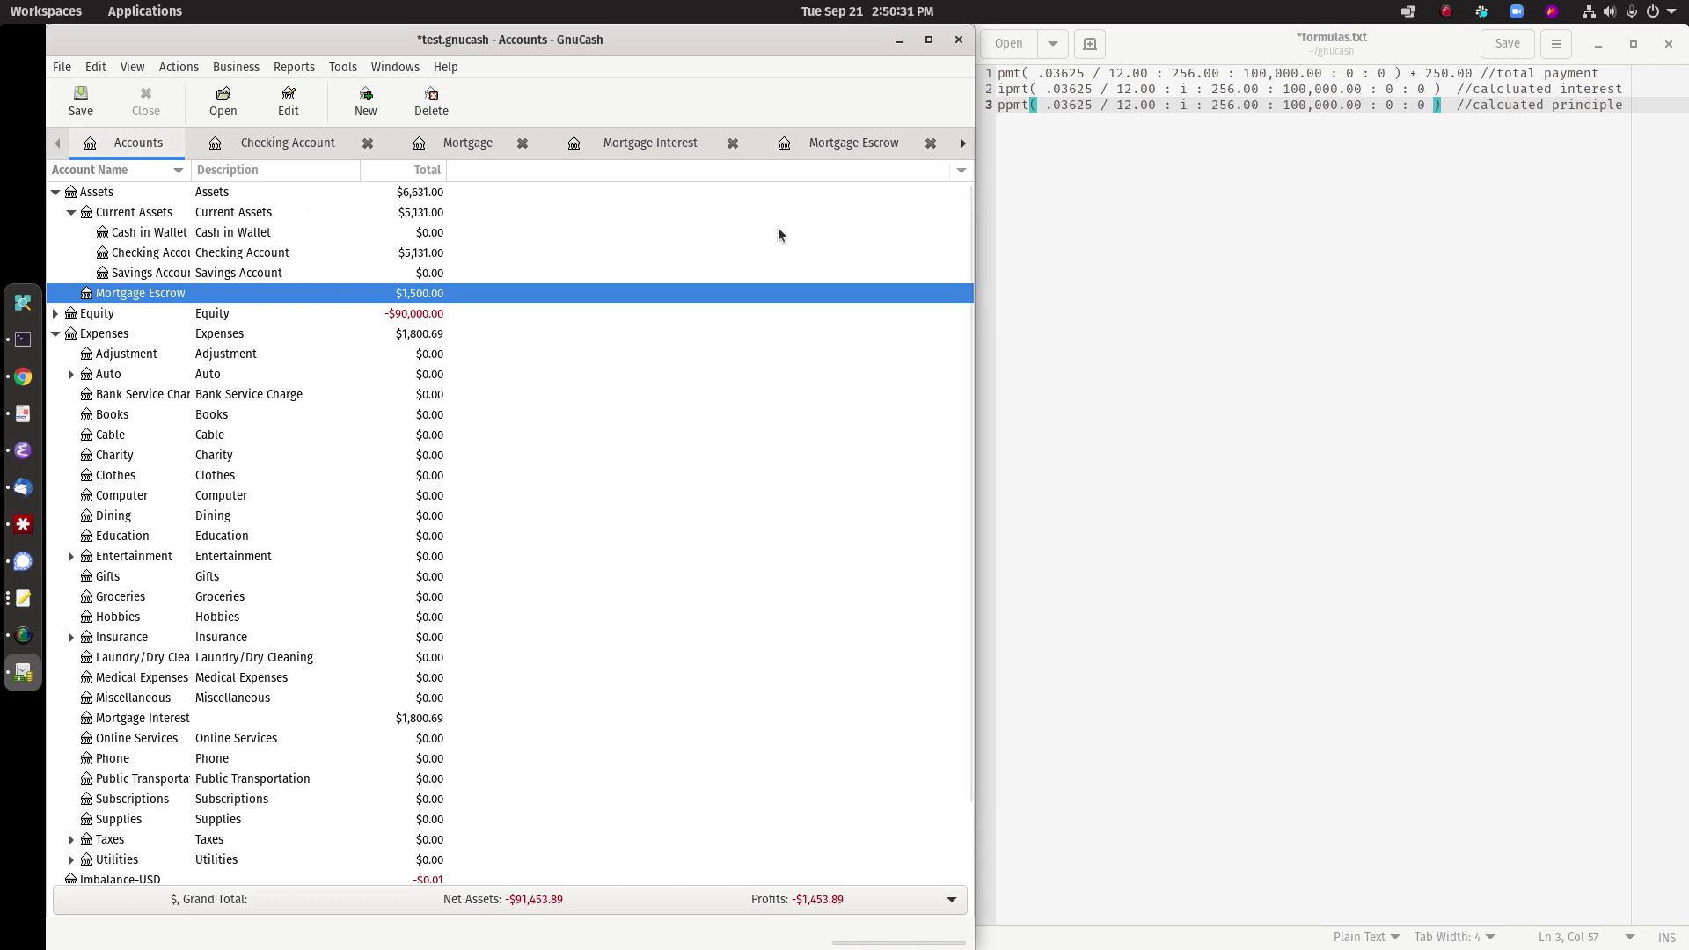
Begin a new transaction in the Mortgage Escrow register, dated 10/01/2021 and described as Property Tax.
left_click(853, 142)
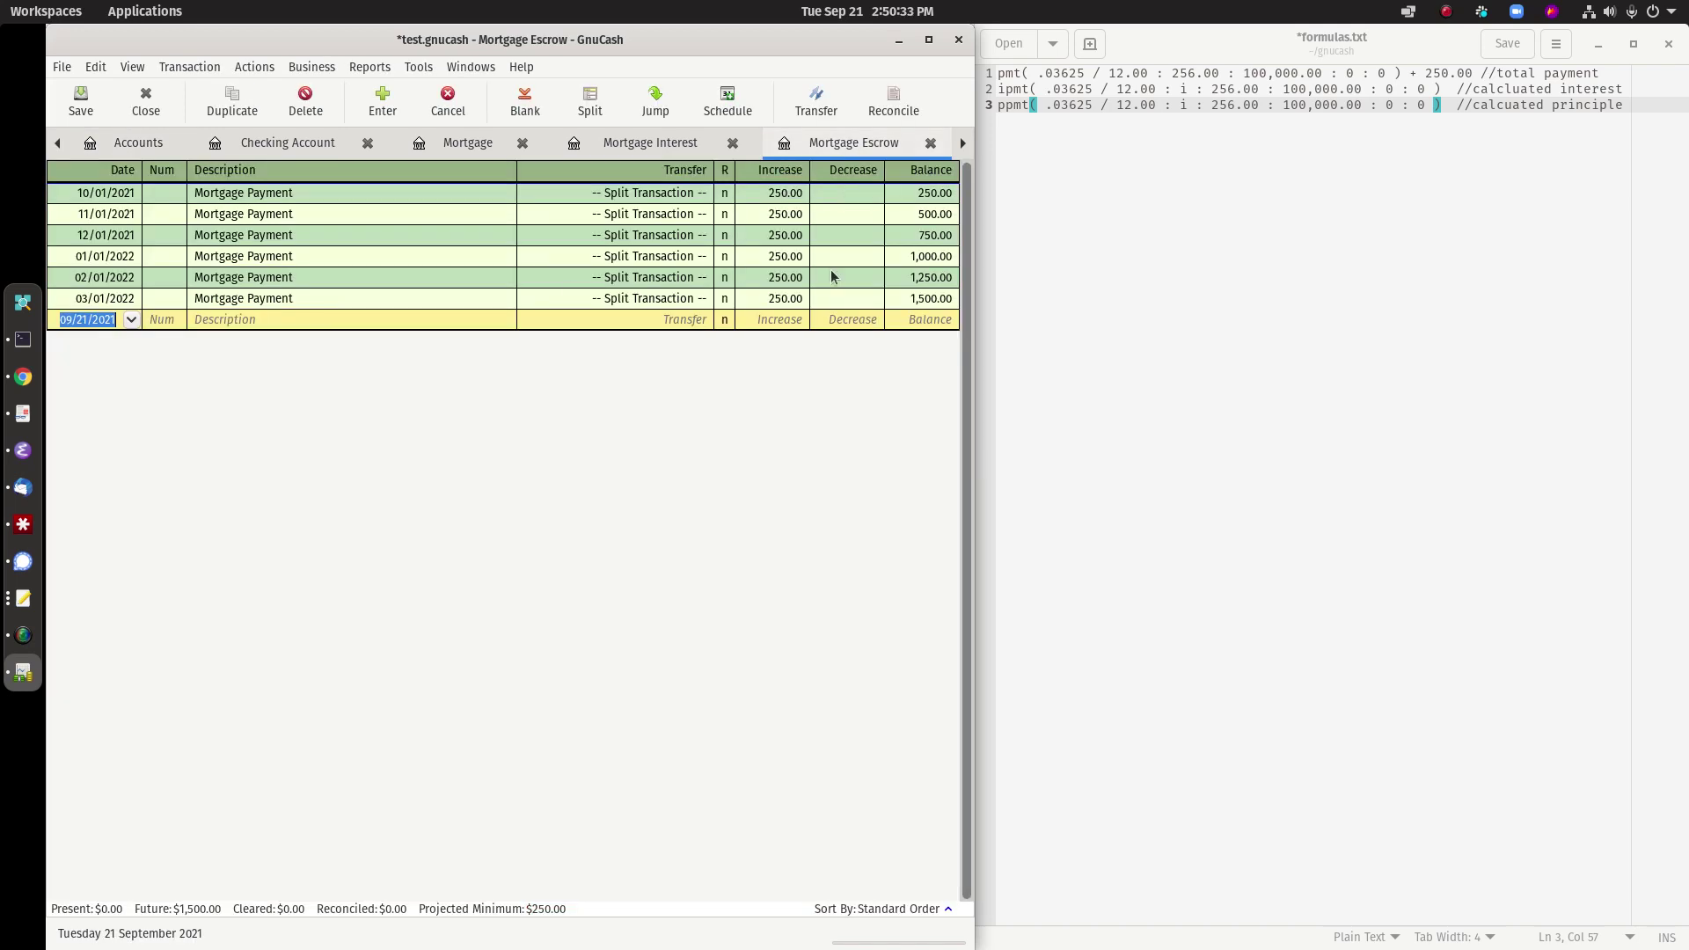
left_click(130, 322)
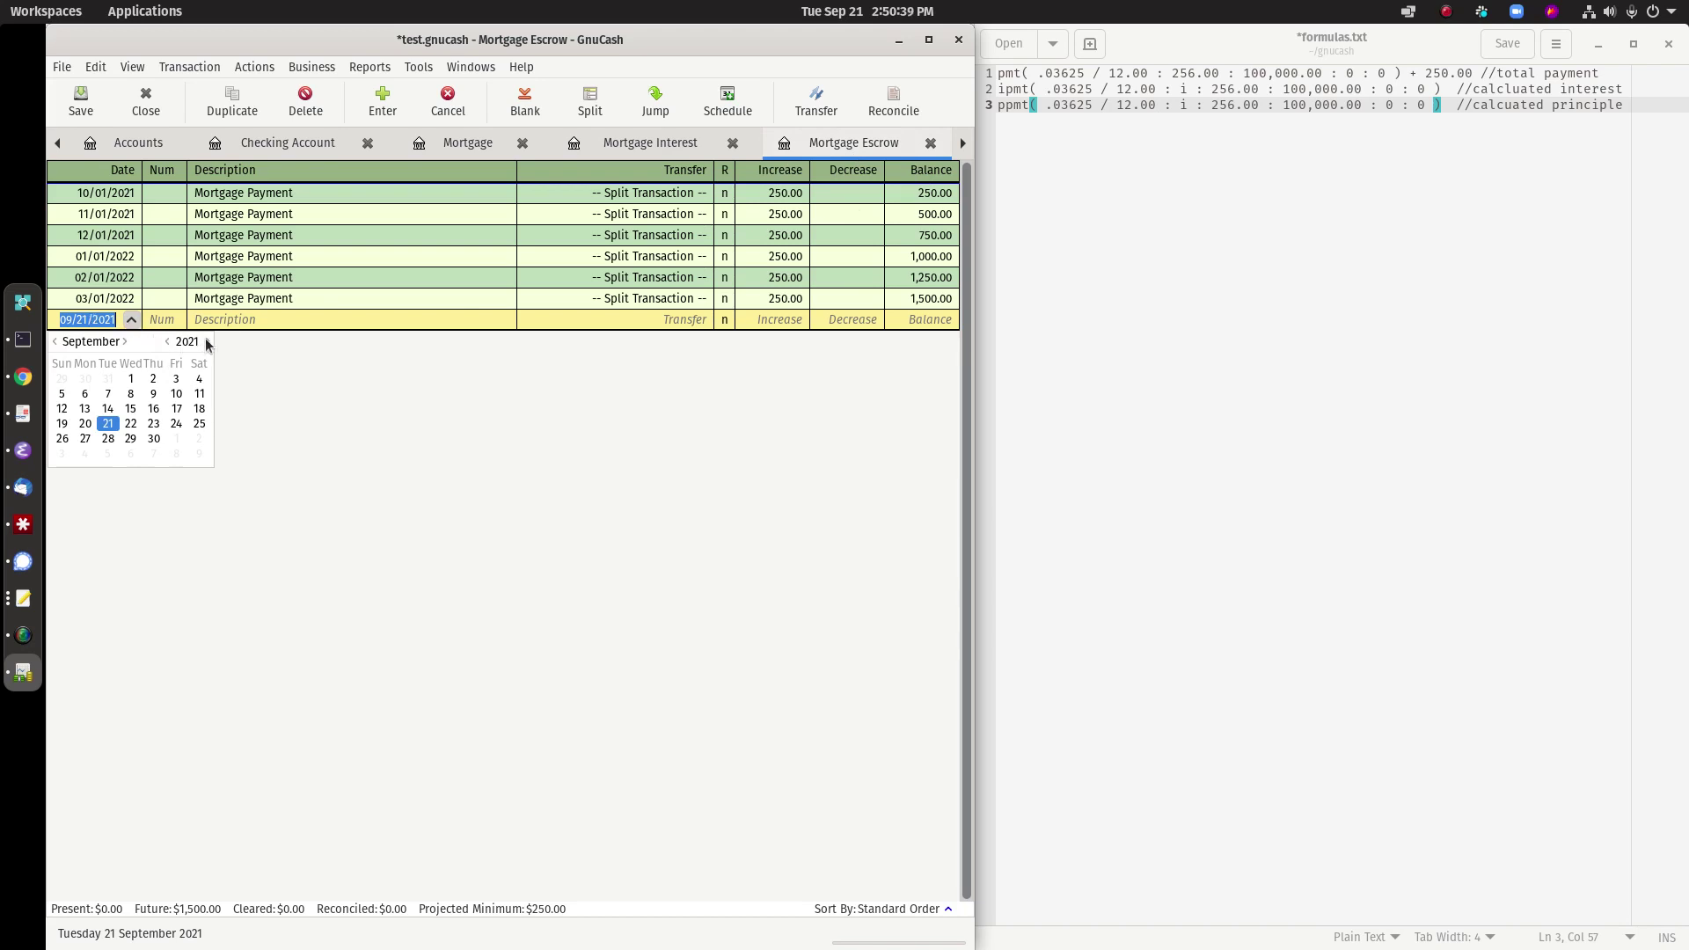
left_click(126, 341)
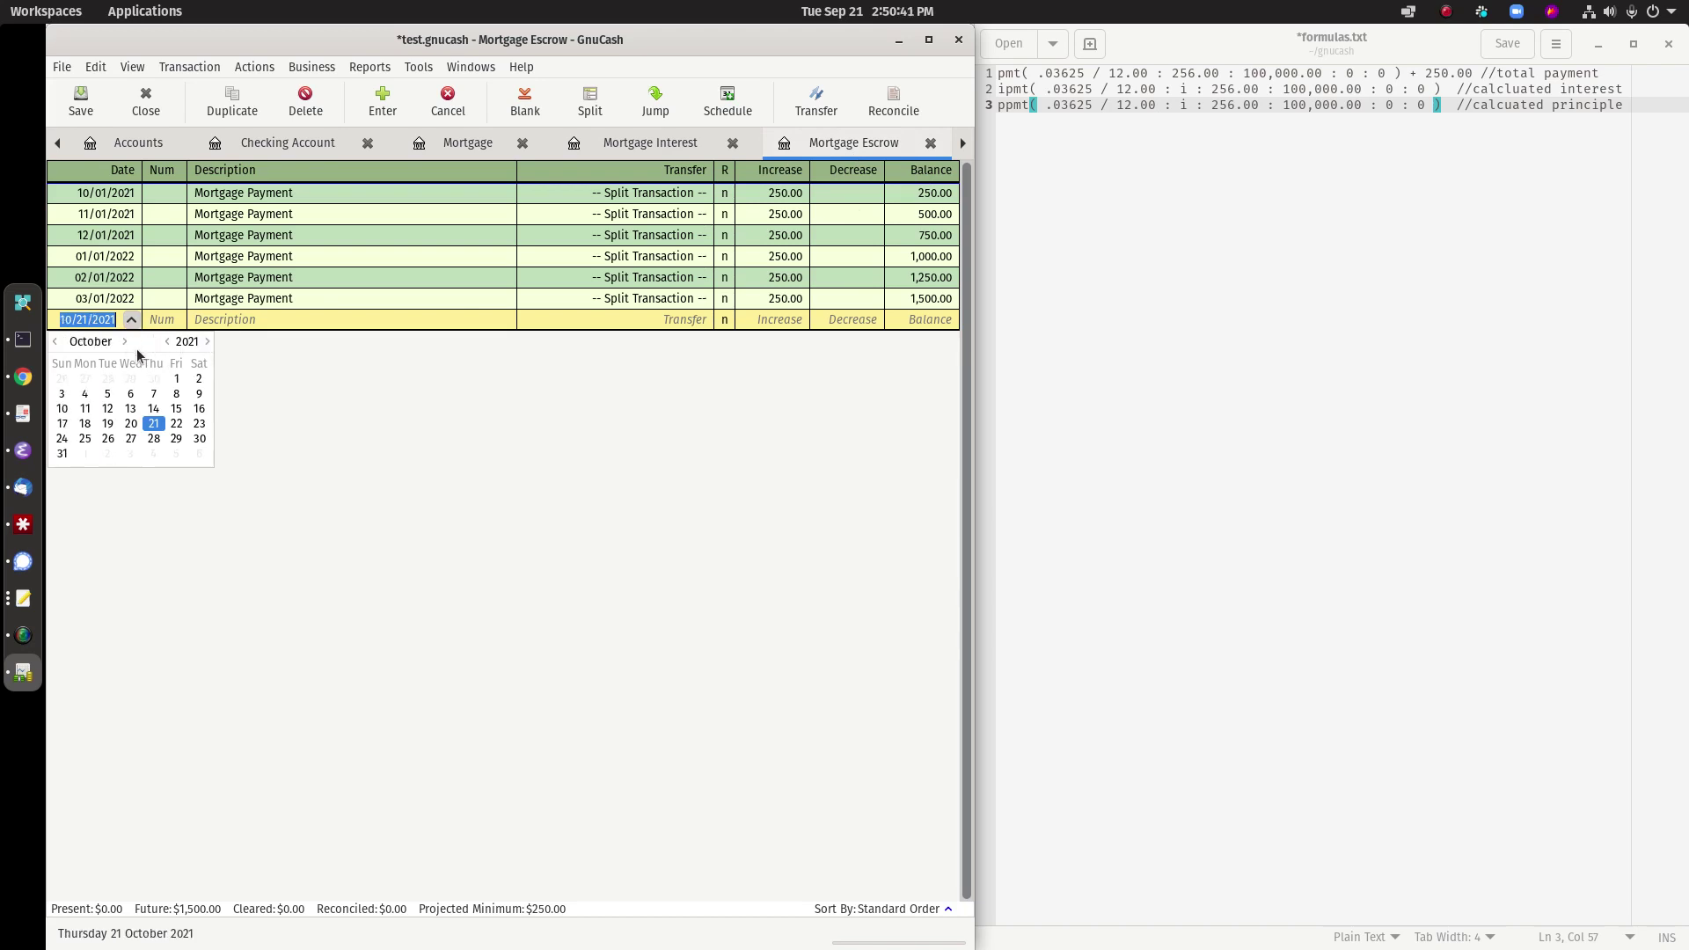
left_click(175, 378)
left_click(236, 319)
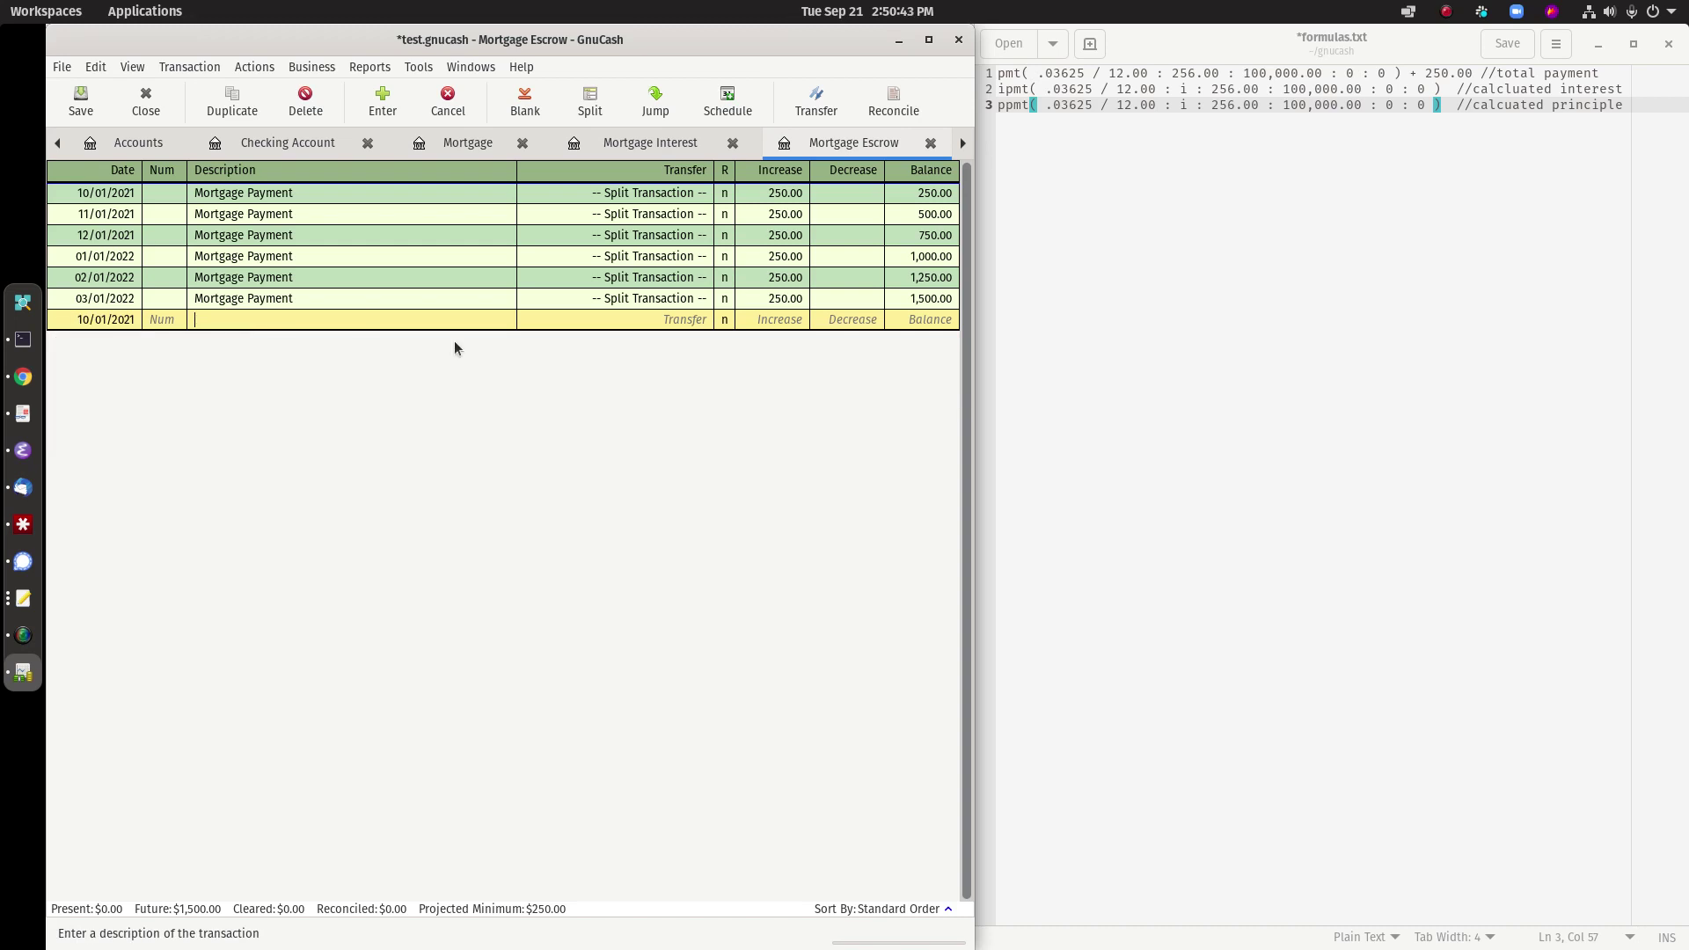
type("Property Tax")
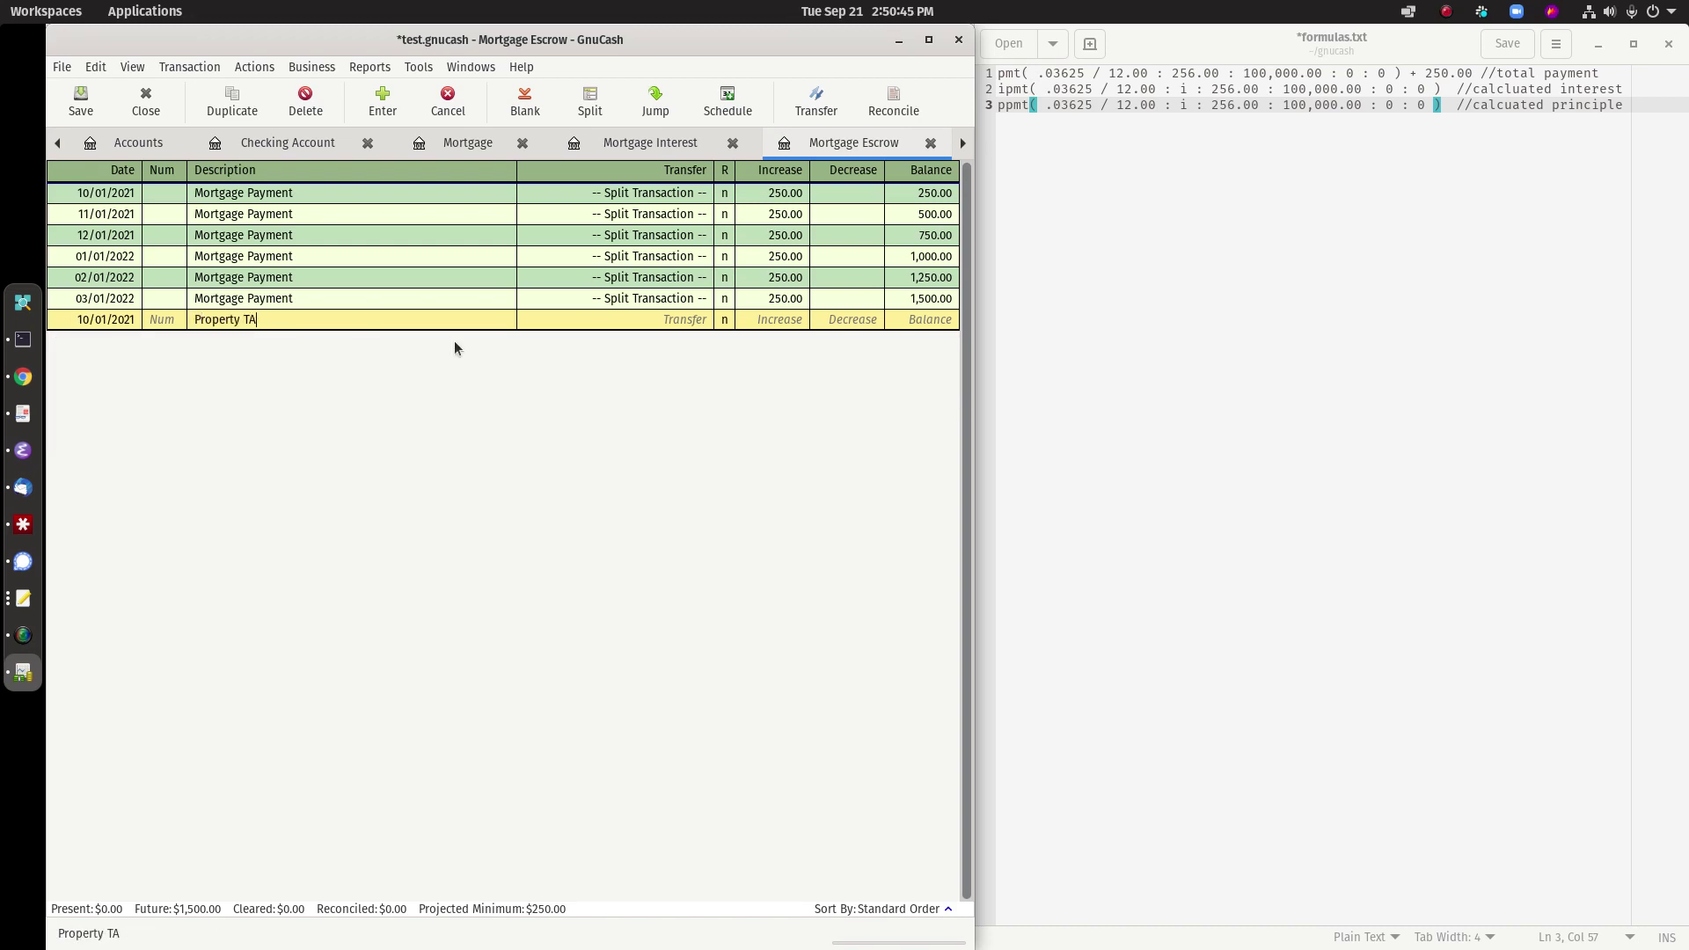
key("Tab")
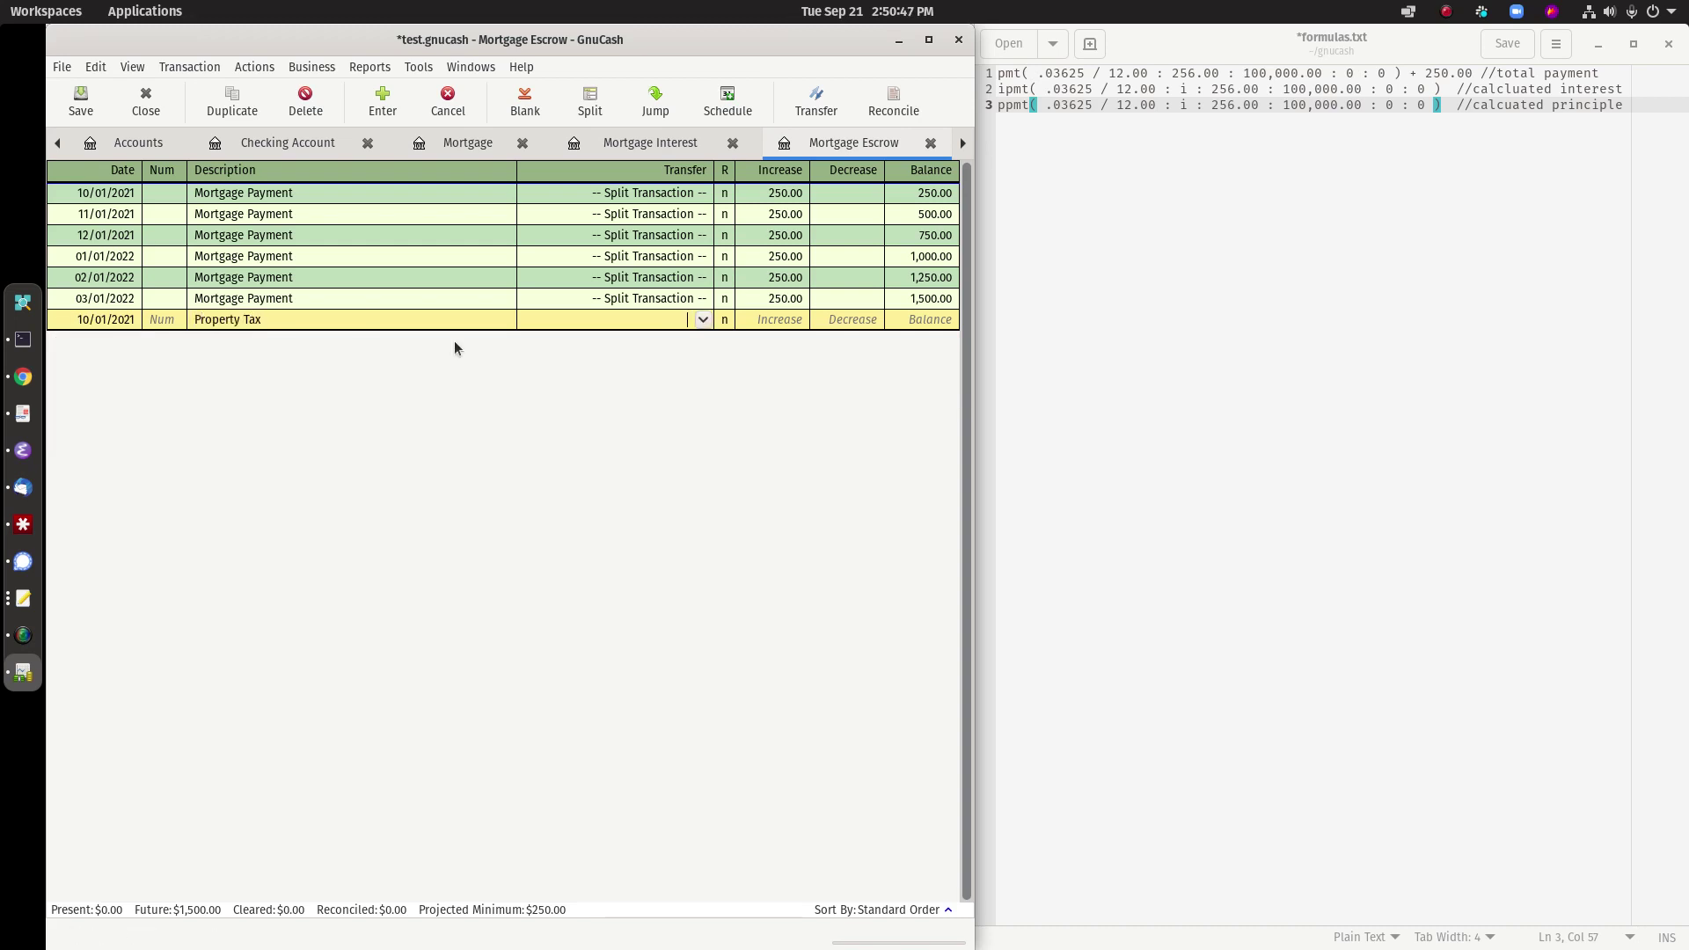
Set the Property Tax entry's transfer account to Expenses:Taxes with an increase of 500.00, and record it.
type("Expens")
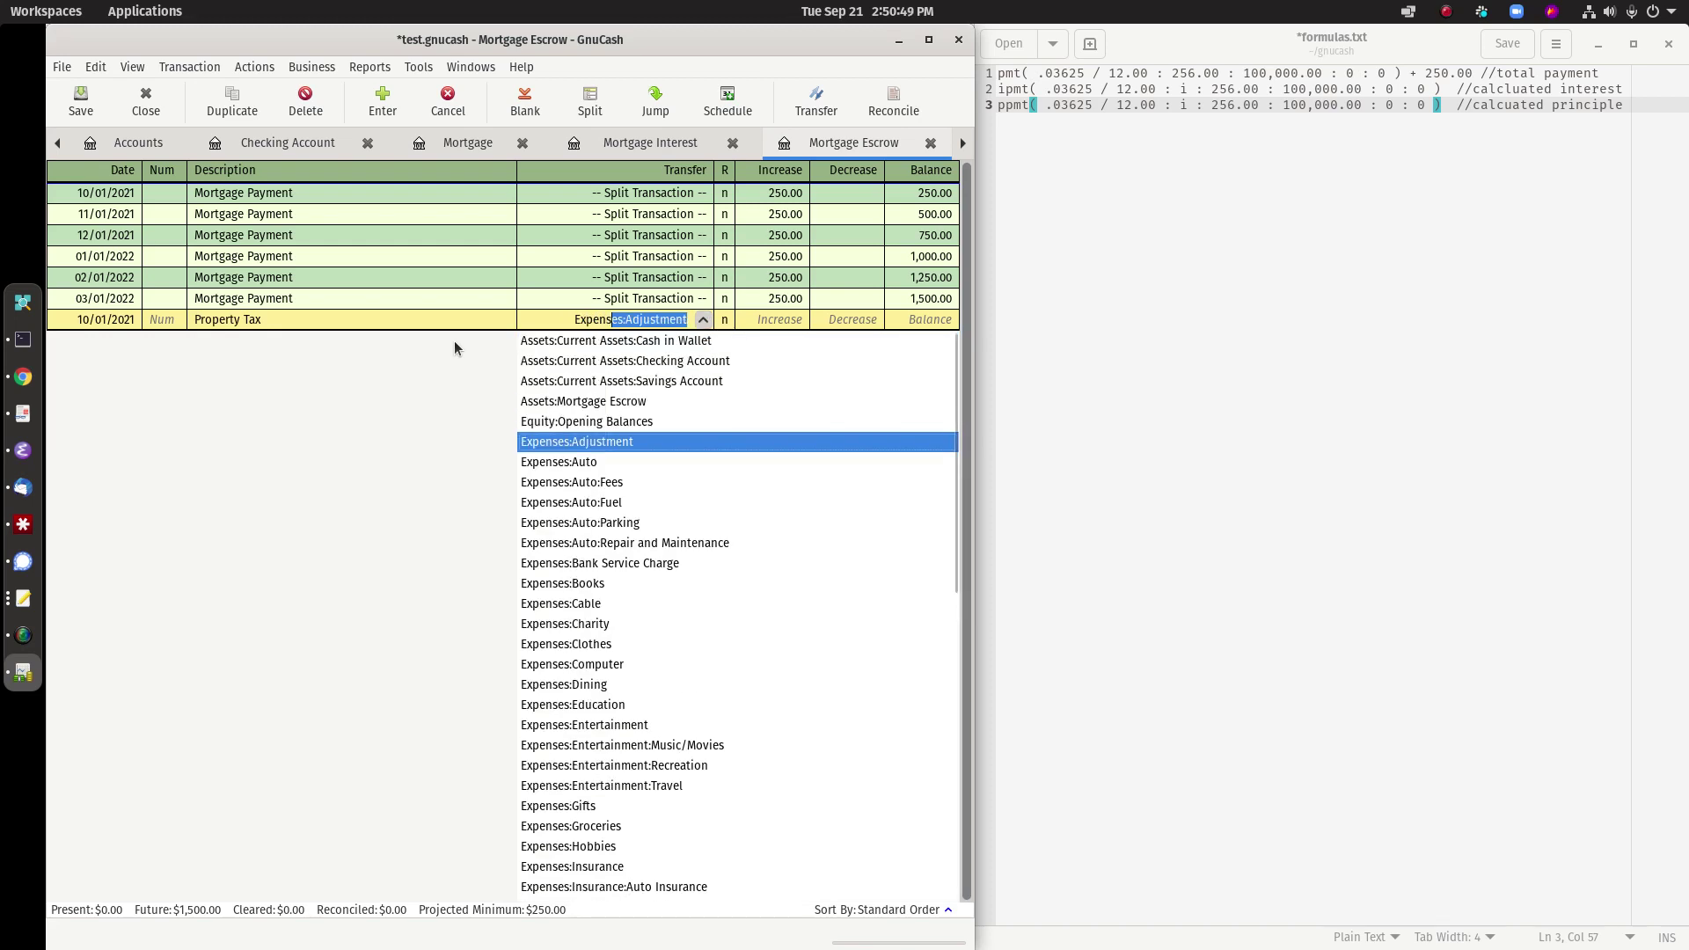
type("es:Taxe")
key("Tab")
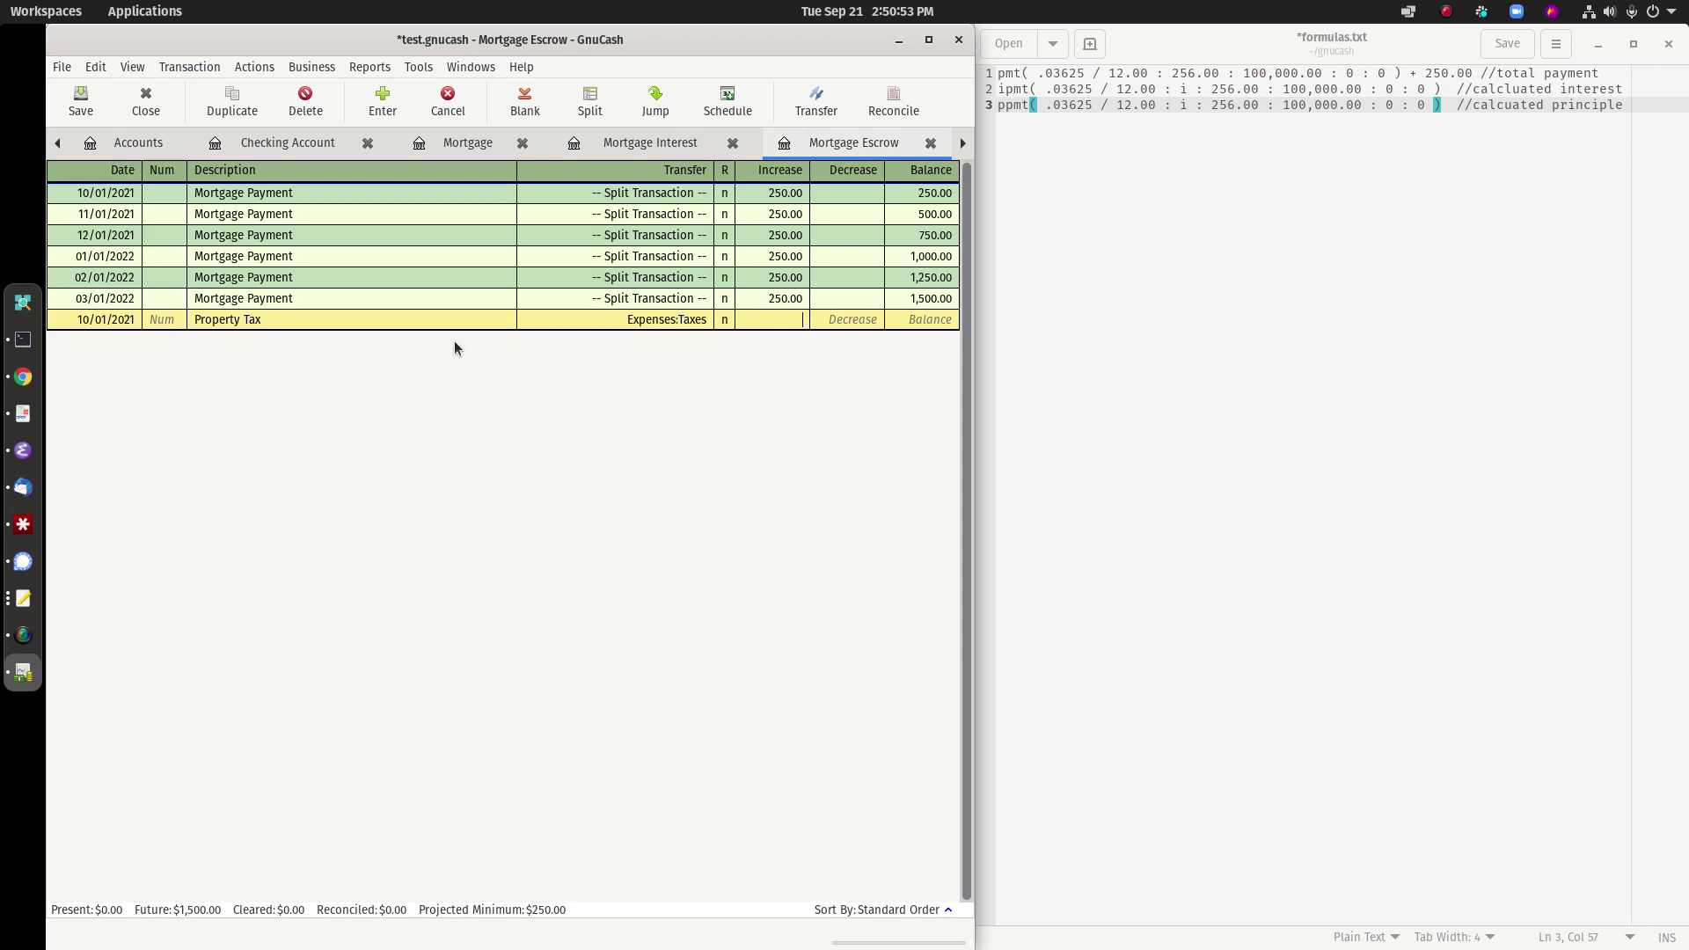
type("500")
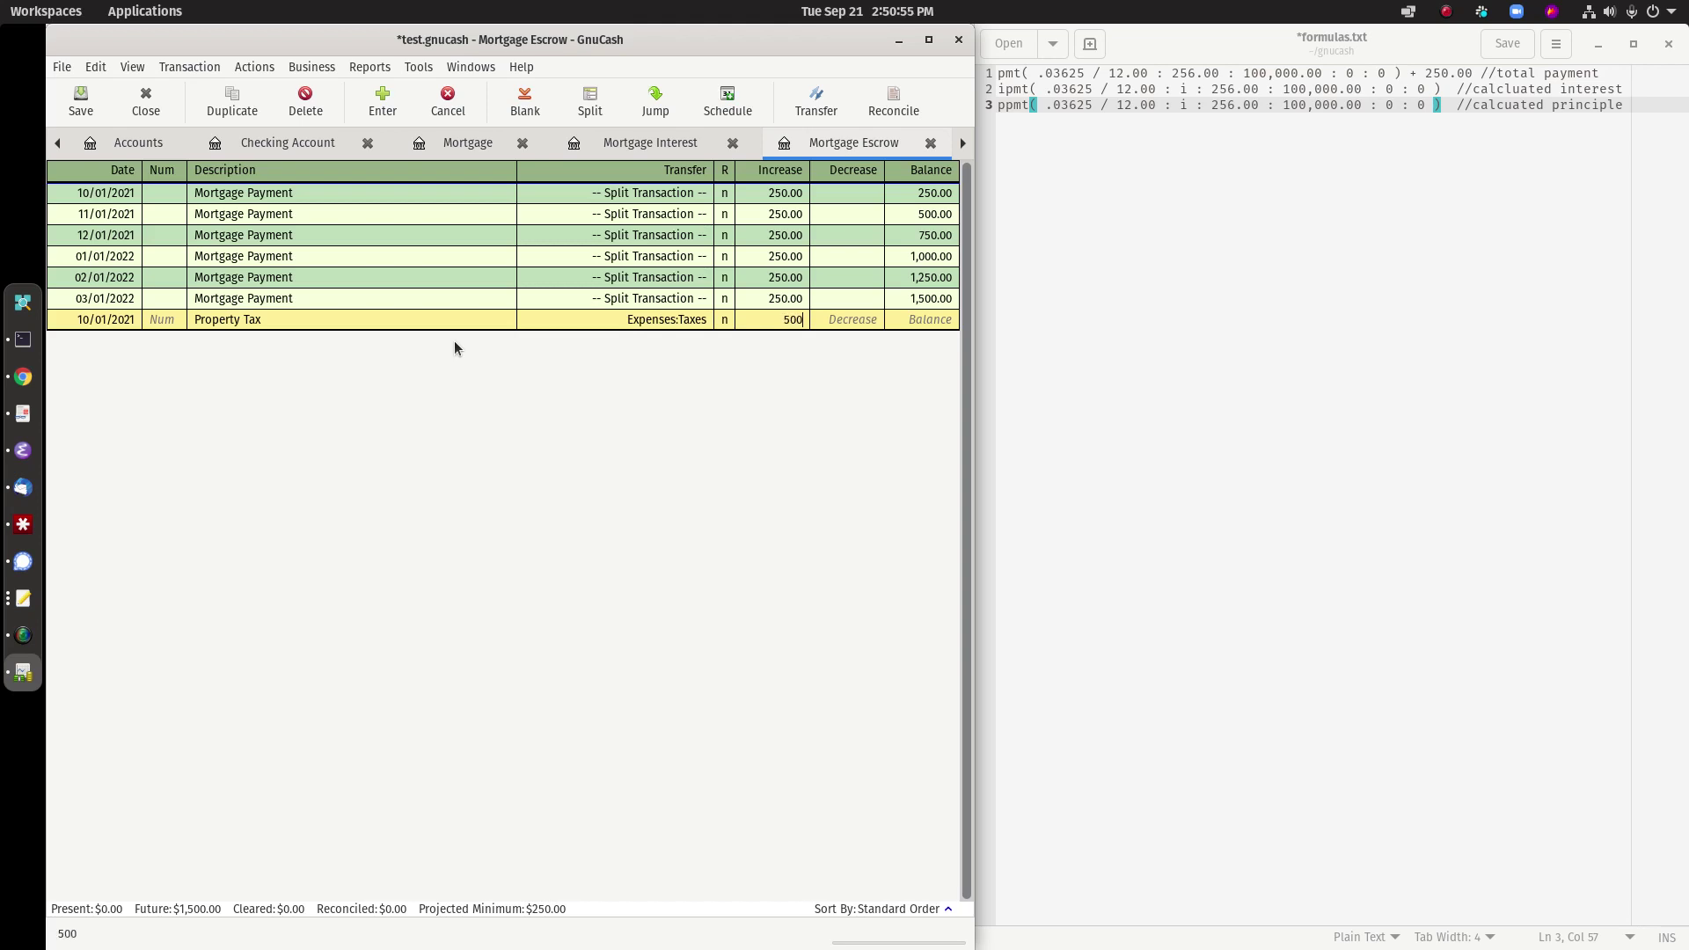
type(".00")
key("Return")
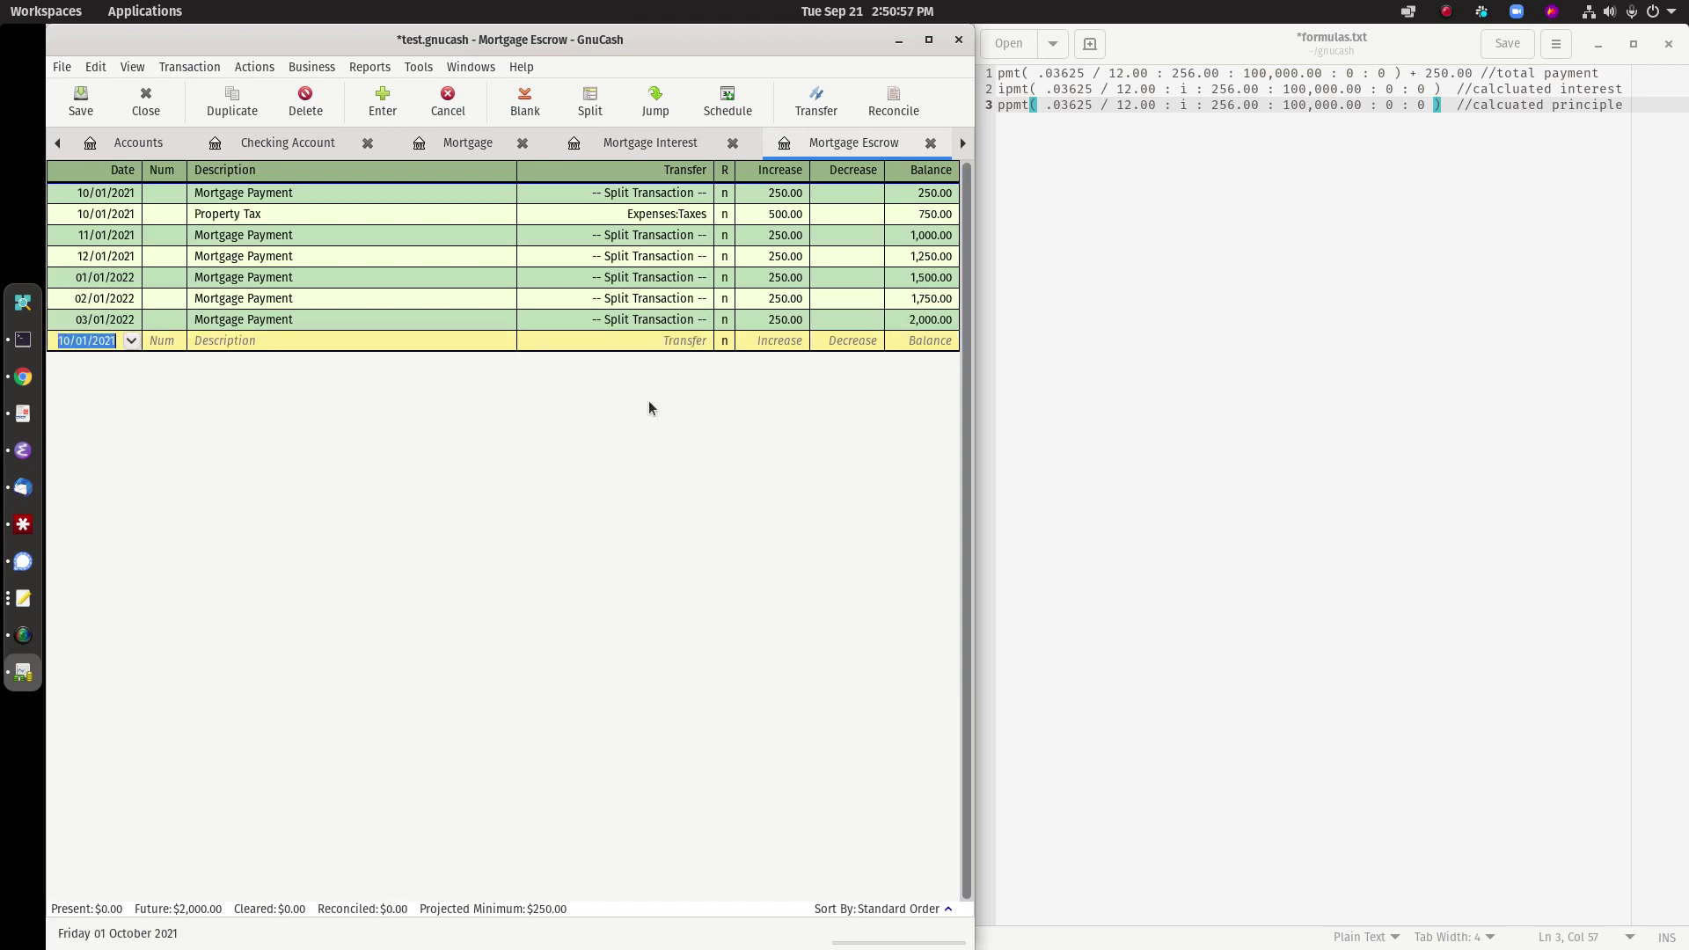
Schedule the Property Tax transaction with a Monthly frequency, every 3 months on the 1st, and check its template before confirming.
right_click(297, 213)
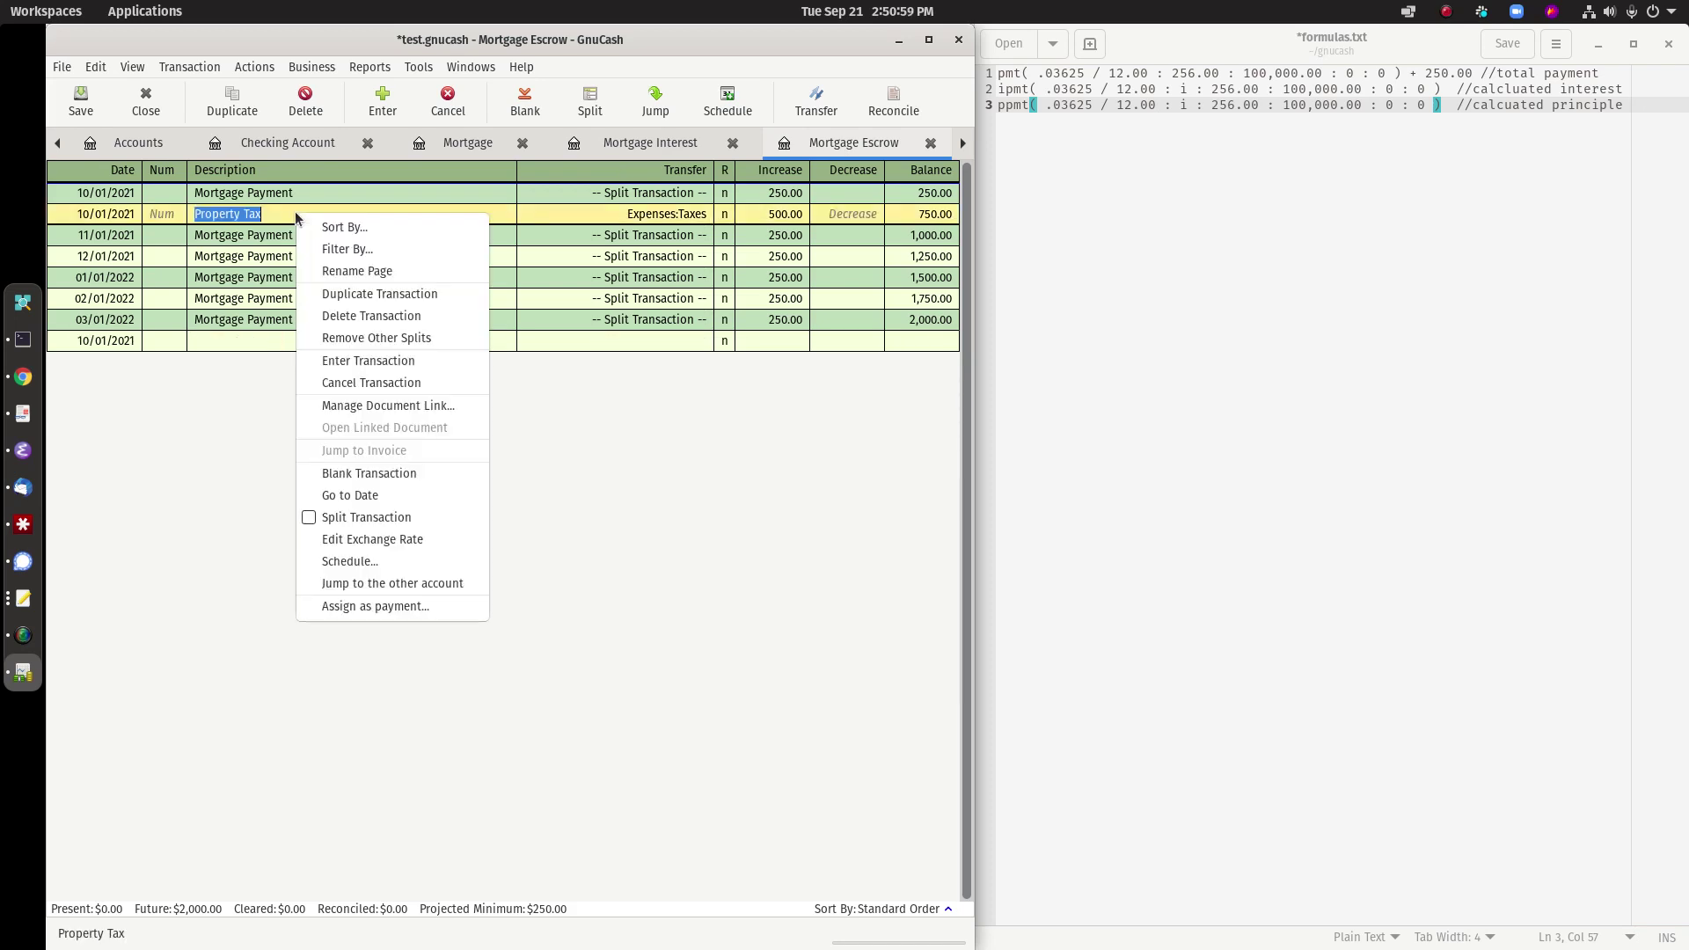
left_click(403, 559)
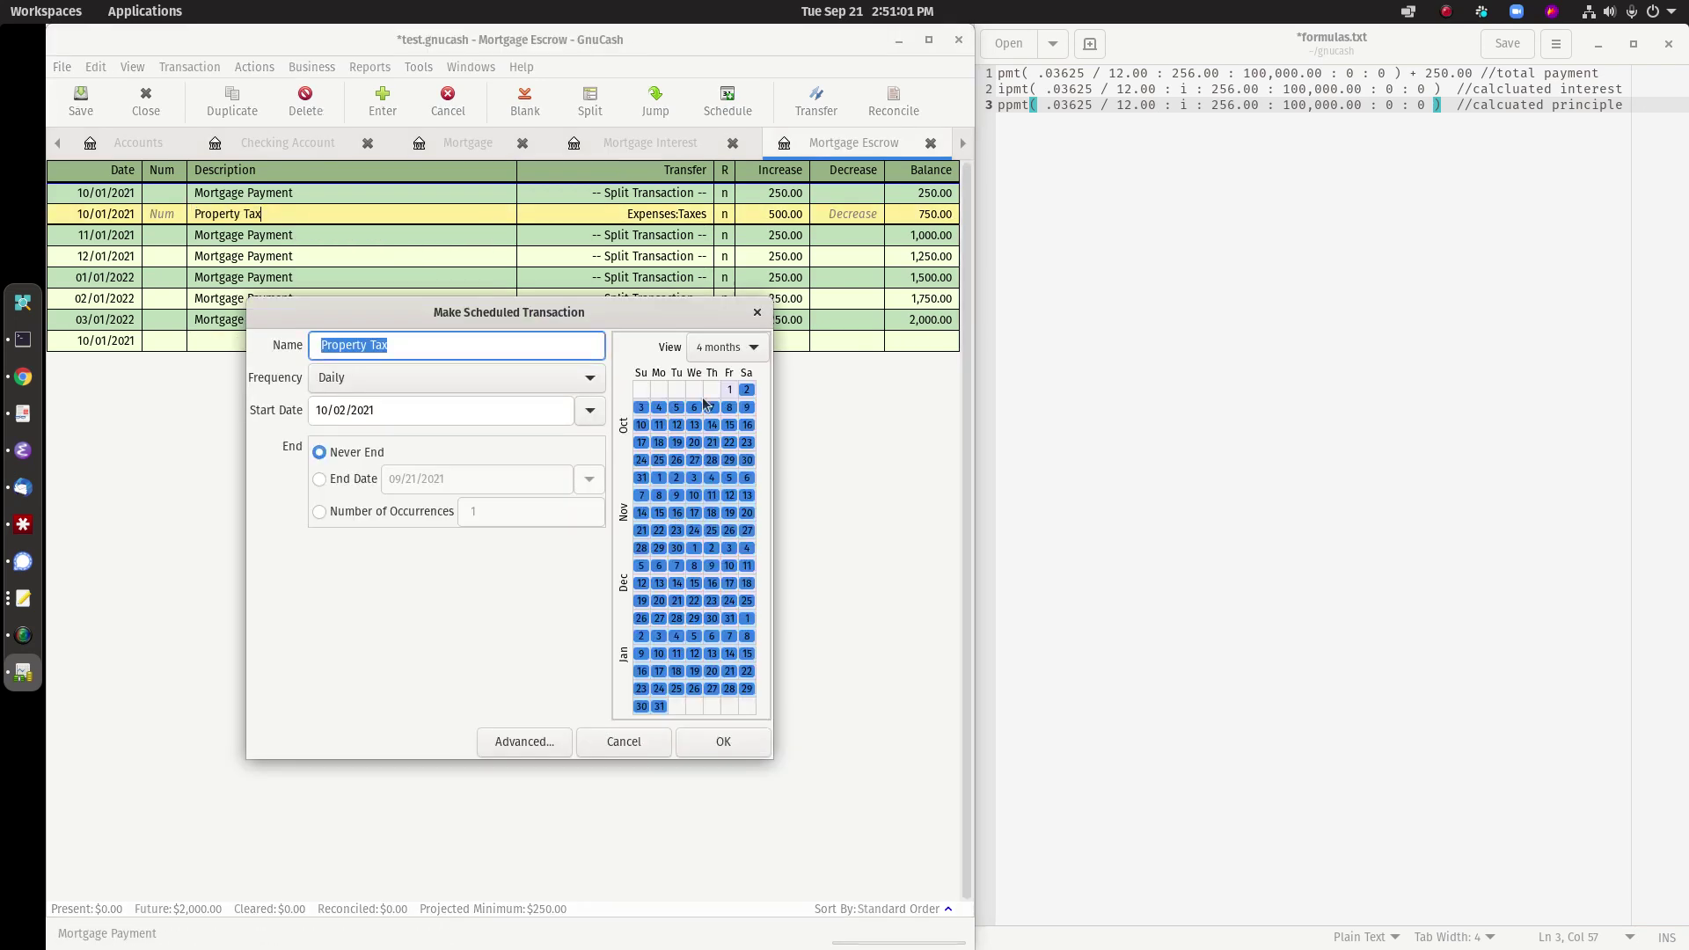
left_click(531, 744)
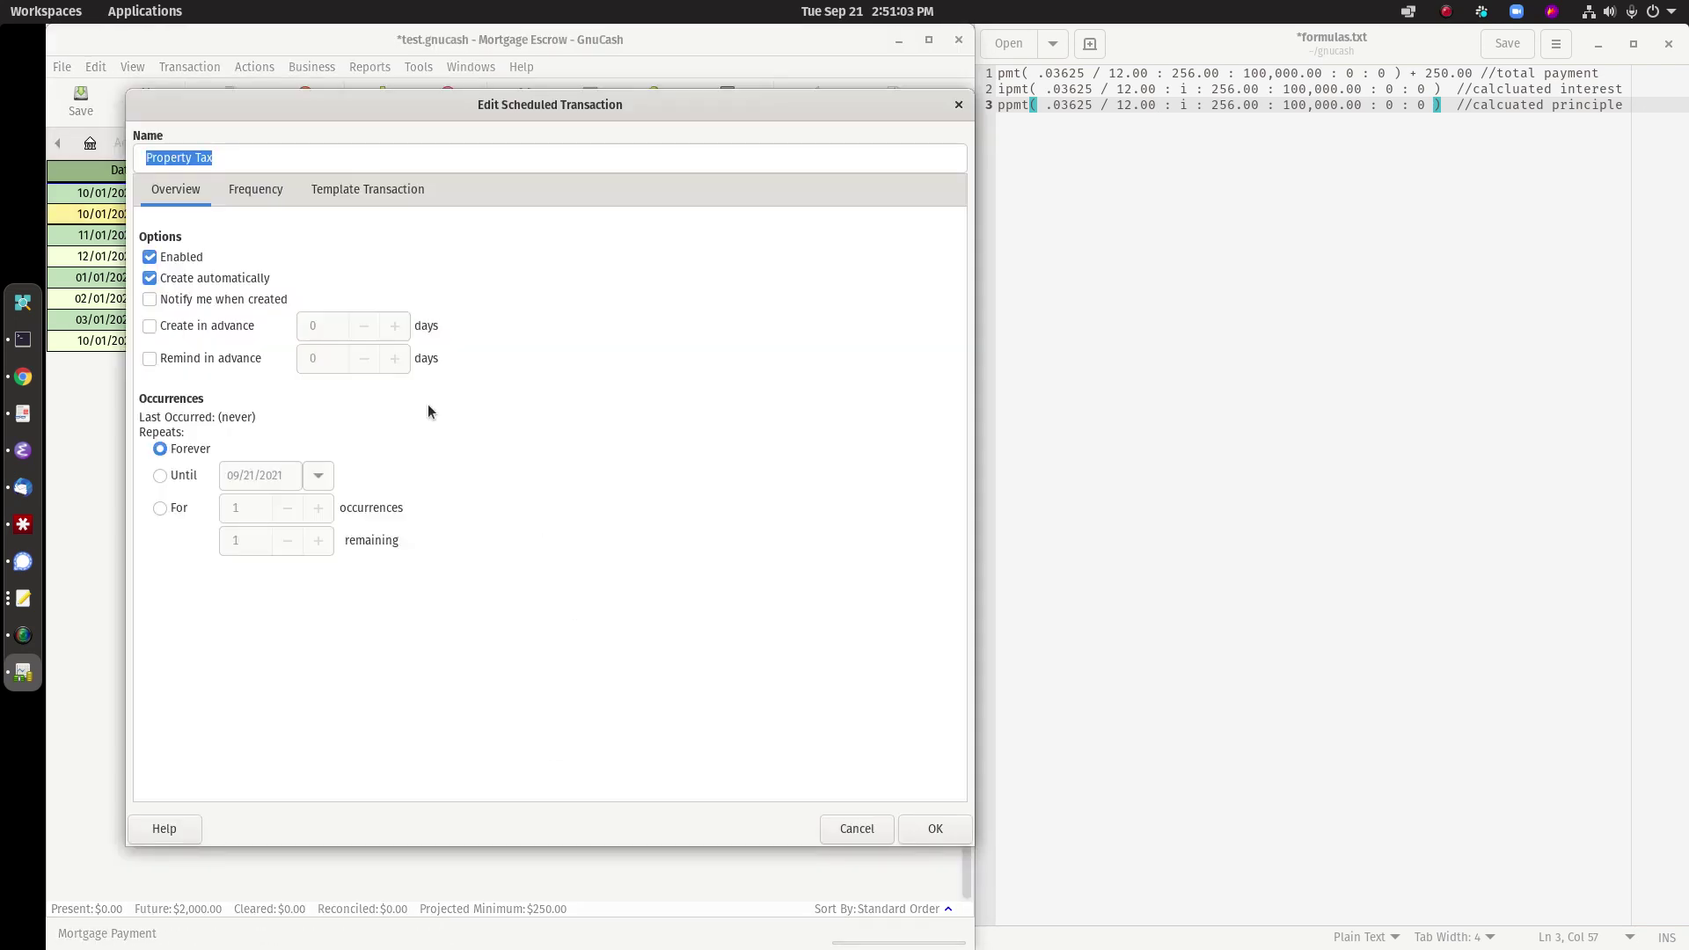
left_click(239, 193)
left_click(286, 230)
left_click(268, 299)
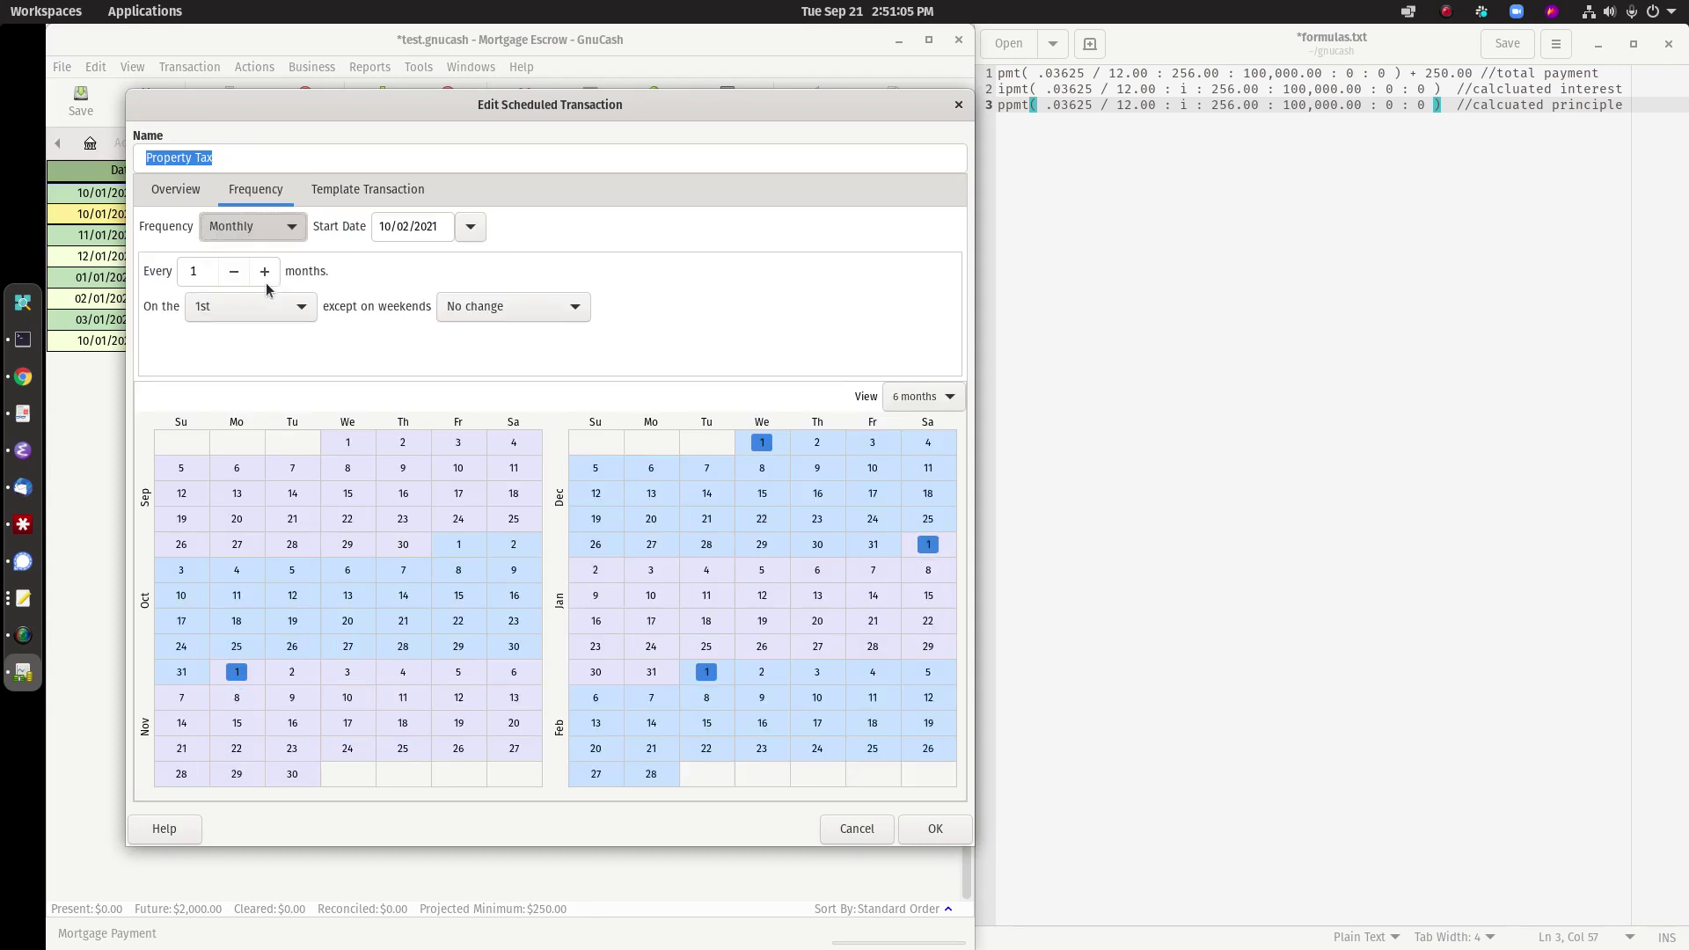
left_click(263, 271)
left_click(264, 271)
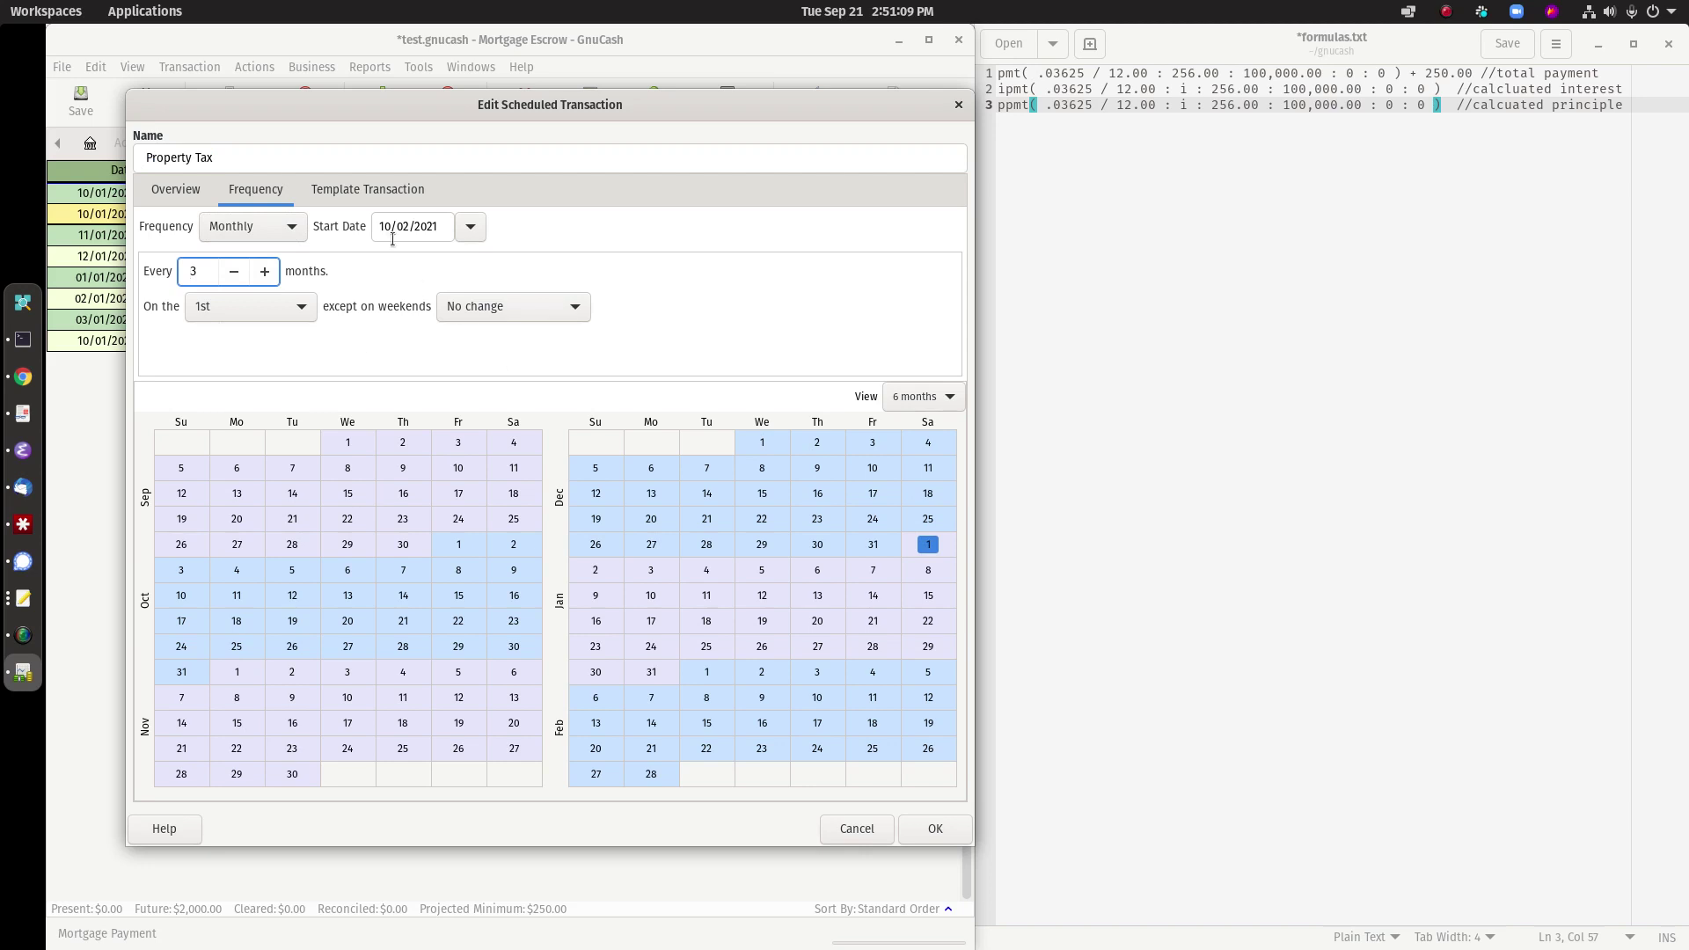
left_click(406, 191)
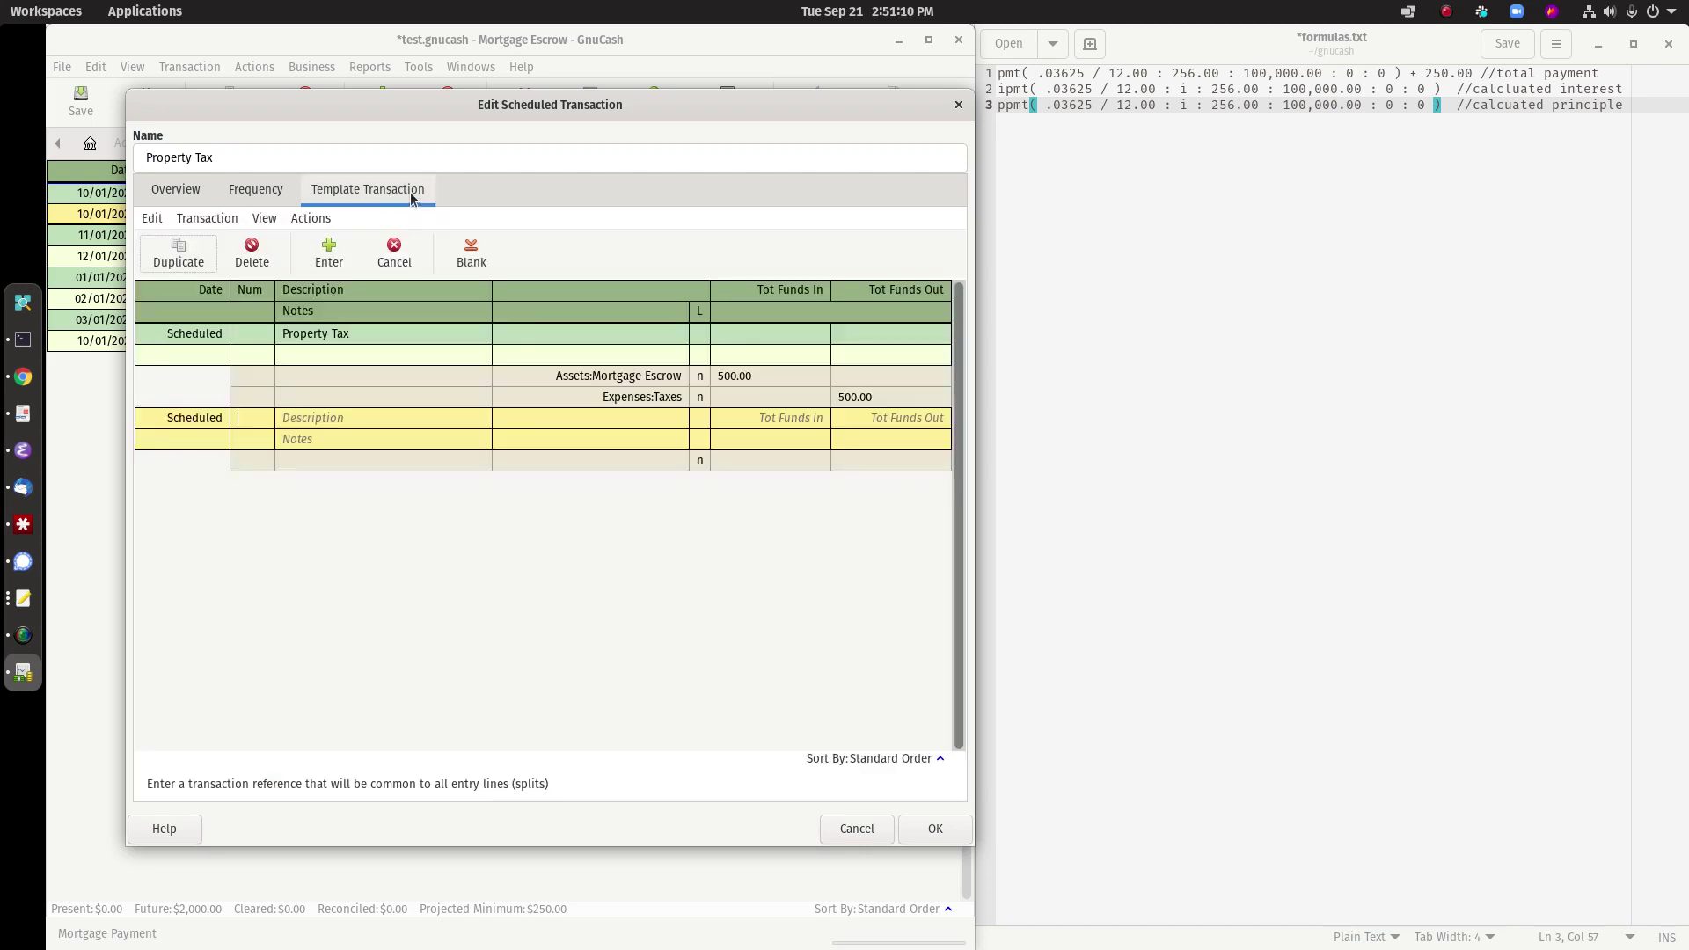
left_click(935, 828)
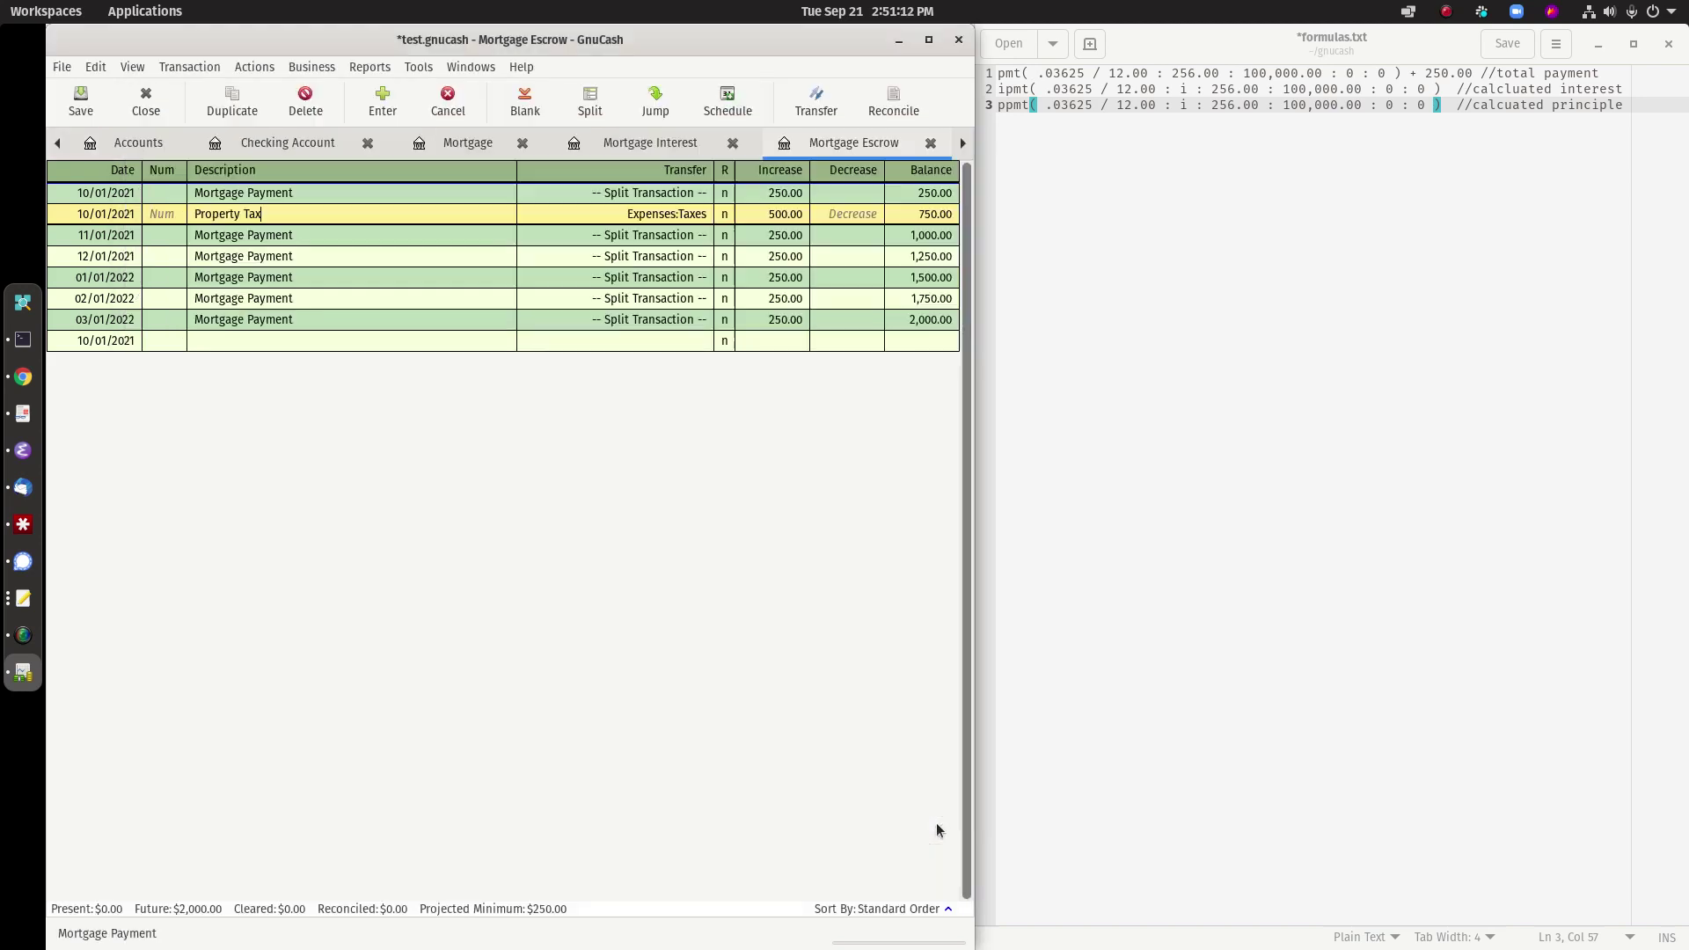
Check the totals in the account list, the Mortgage Escrow register and the Checking Account register.
left_click(144, 148)
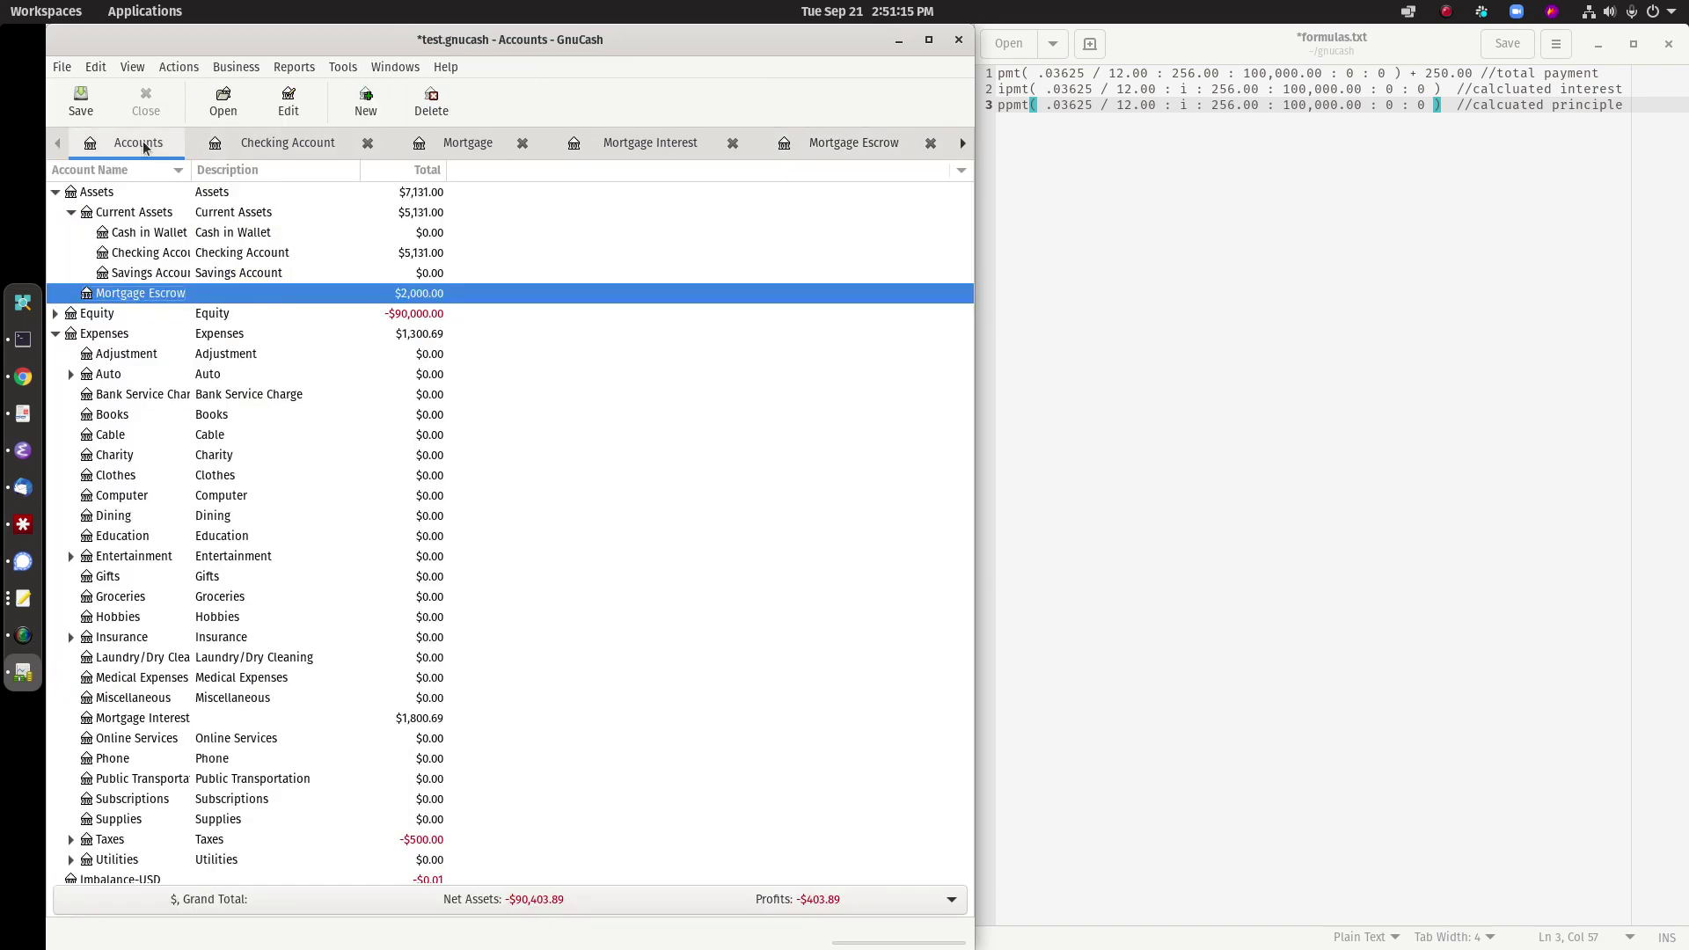
left_click(880, 144)
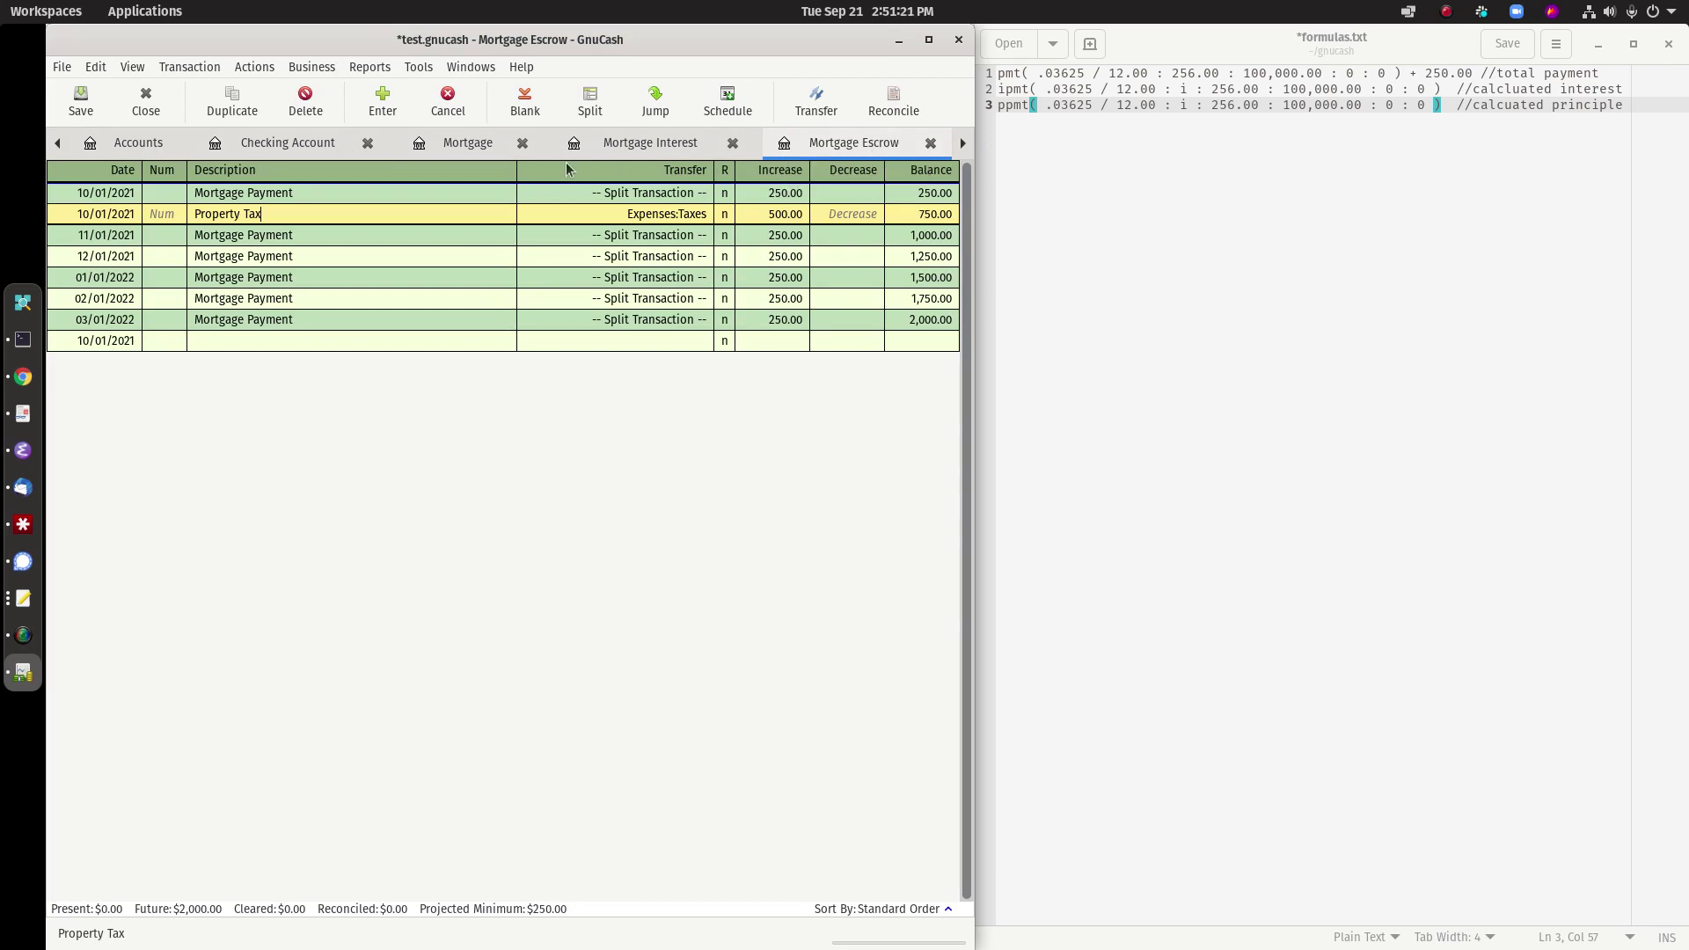
left_click(291, 144)
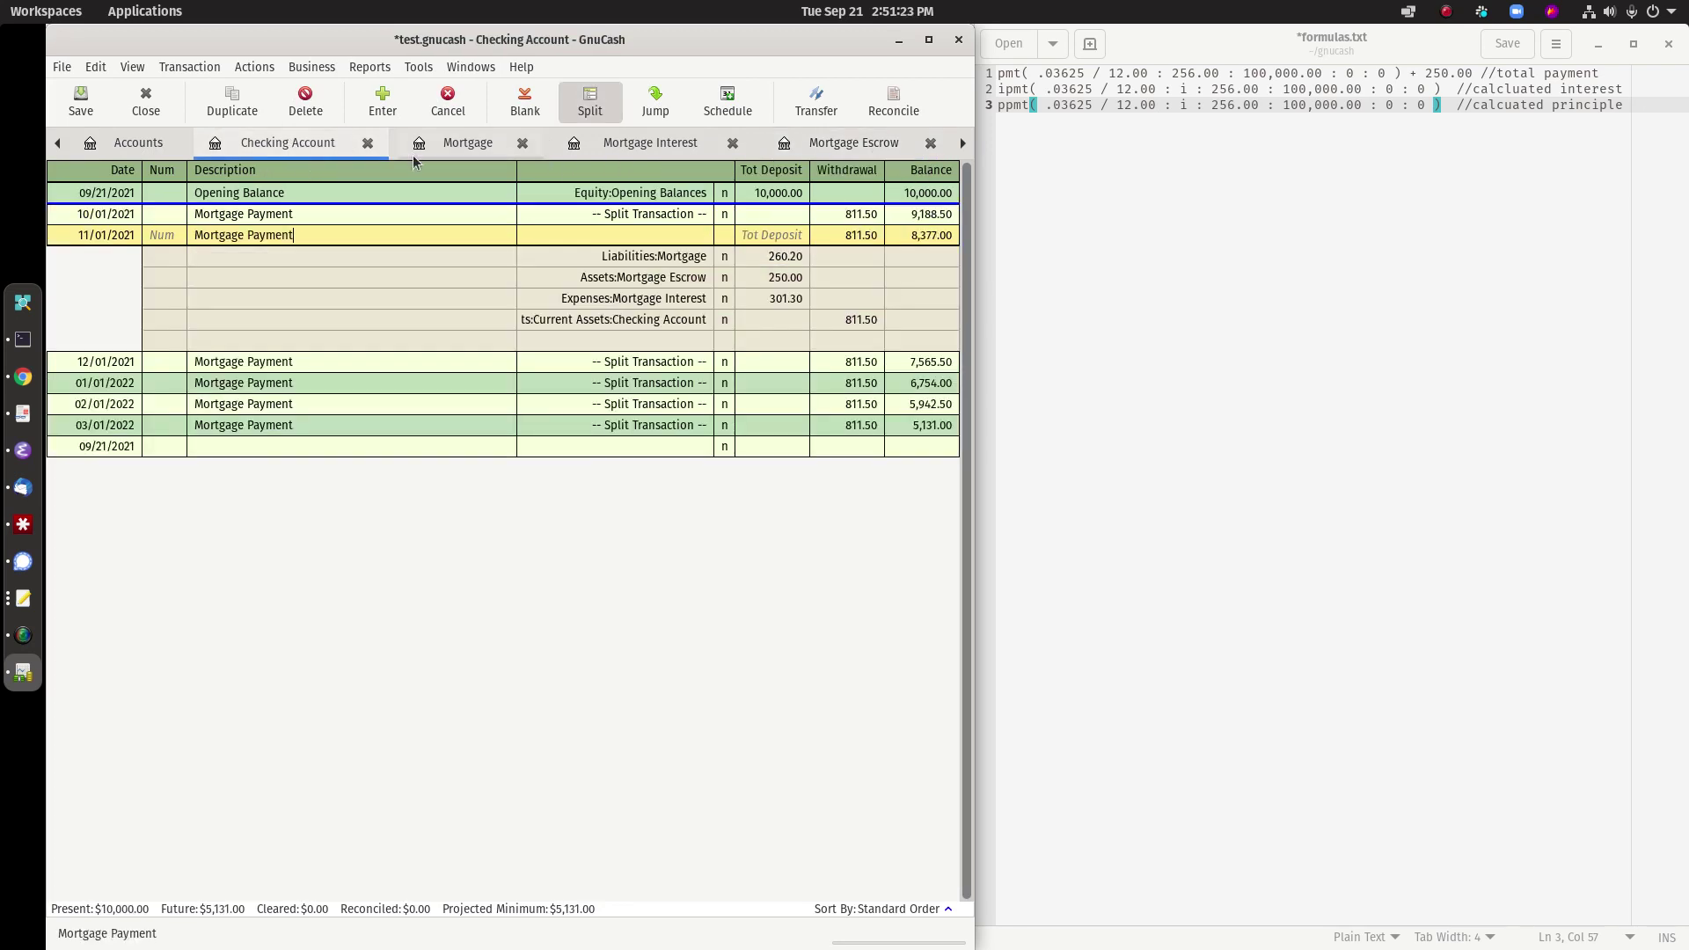
Save the changes to test.gnucash.
left_click(256, 68)
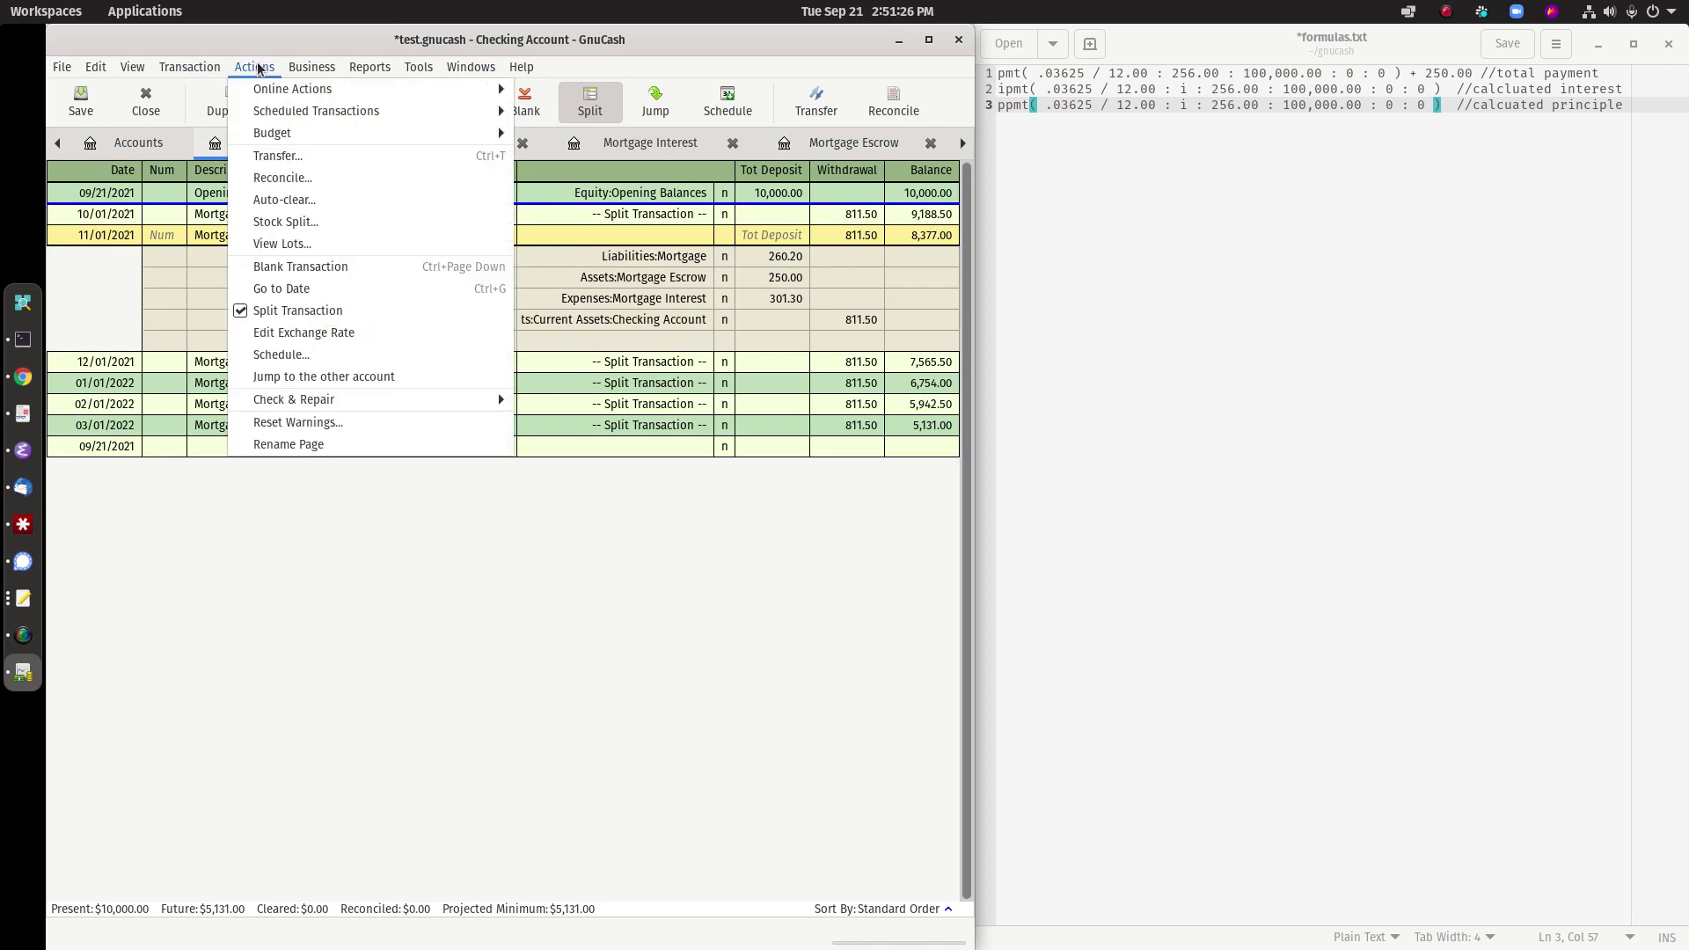
left_click(490, 42)
key("ctrl+s")
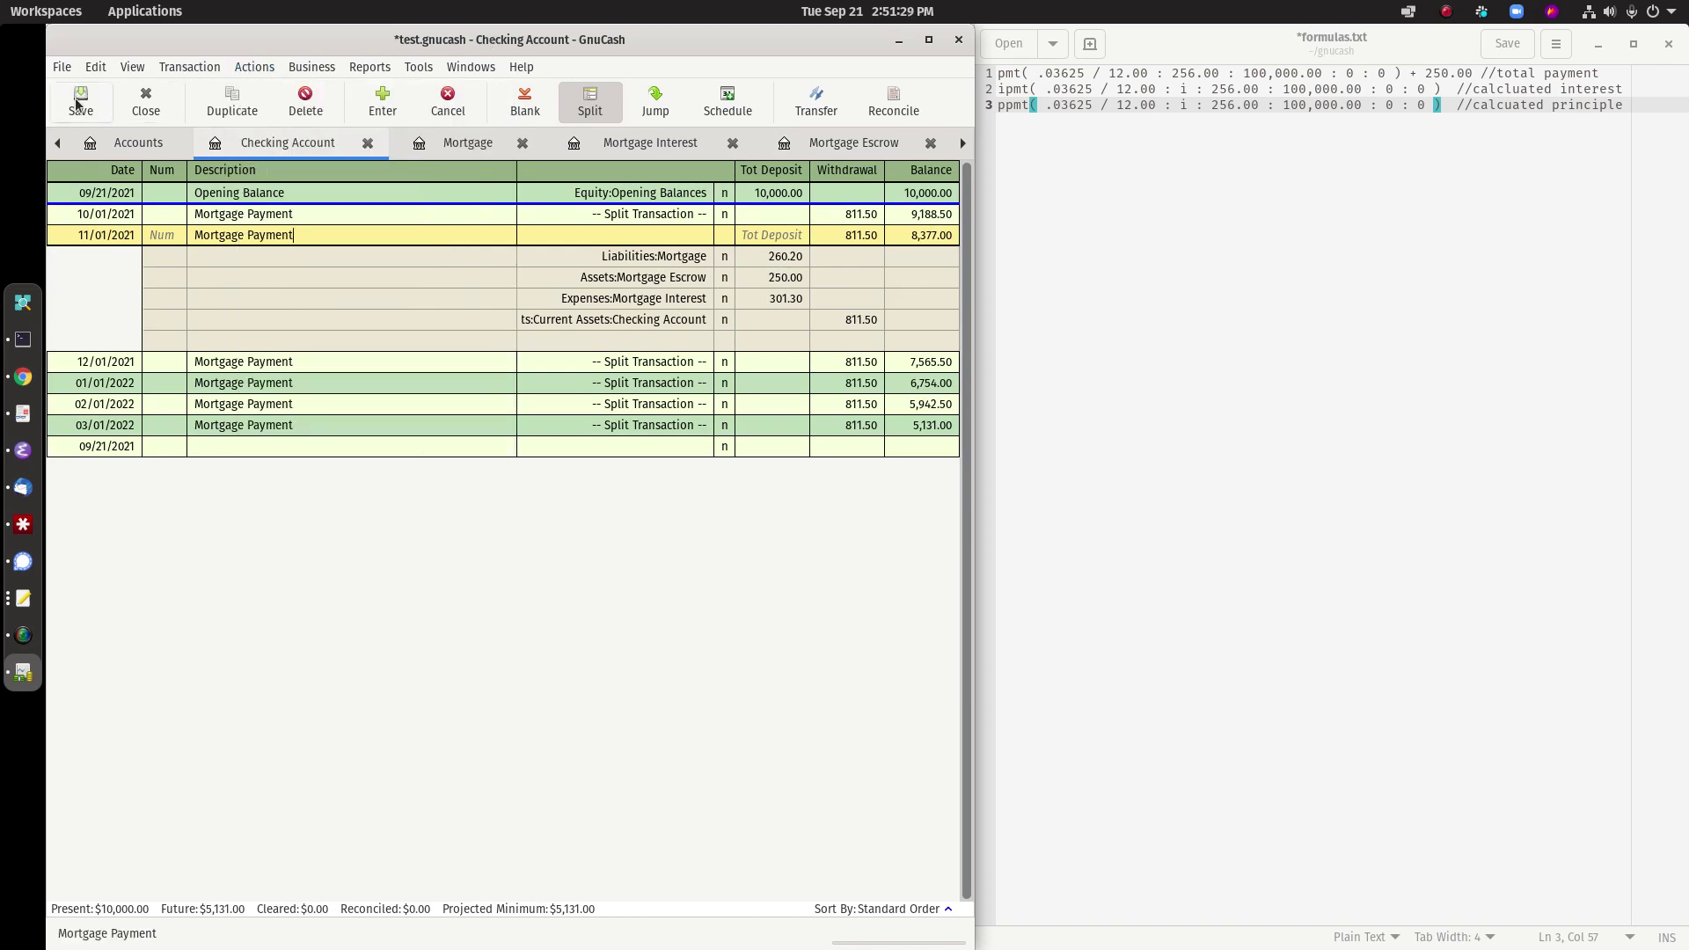